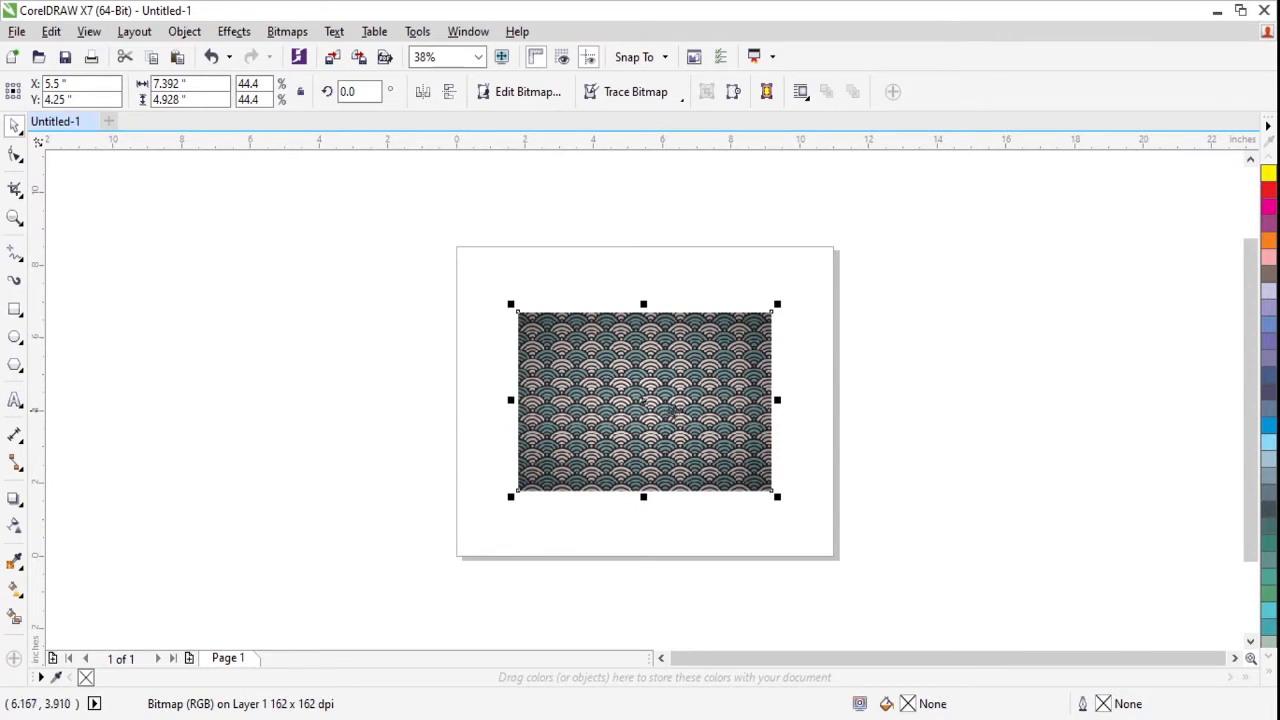
# - Move the wave-pattern bitmap off the page so that it sits beside the page's left edge
pyautogui.click(934, 346)
pyautogui.click(740, 367)
pyautogui.moveTo(689, 390); pyautogui.dragTo(373, 394)
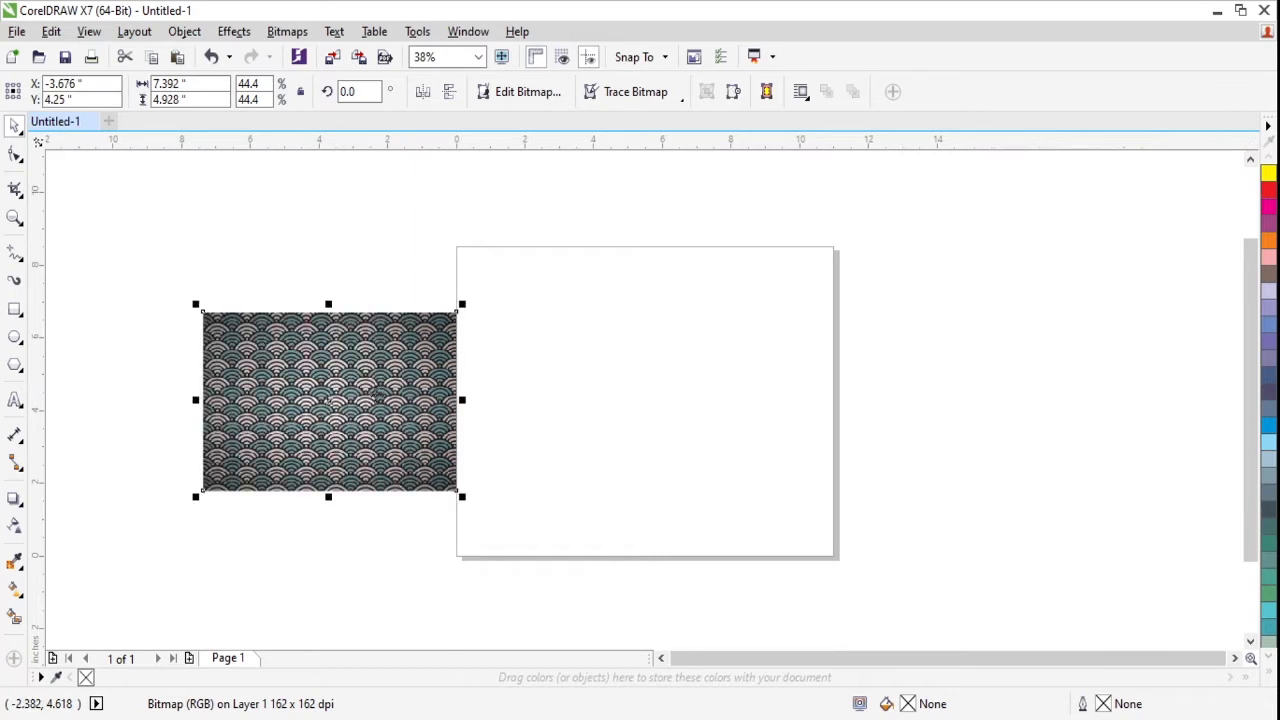
# - Draw a circle about 0.82 inches in diameter over a white scallop near the right part of the bitmap
pyautogui.press('z')
pyautogui.moveTo(160, 294); pyautogui.dragTo(556, 510)
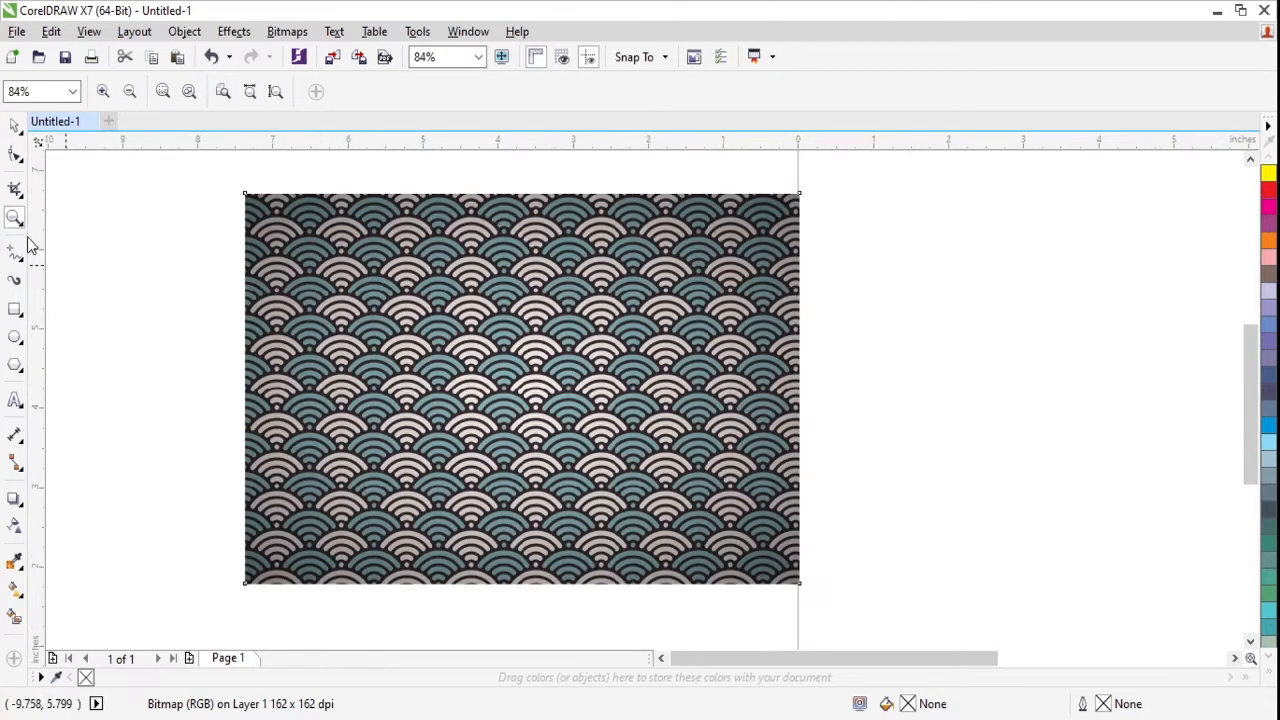
pyautogui.click(15, 340)
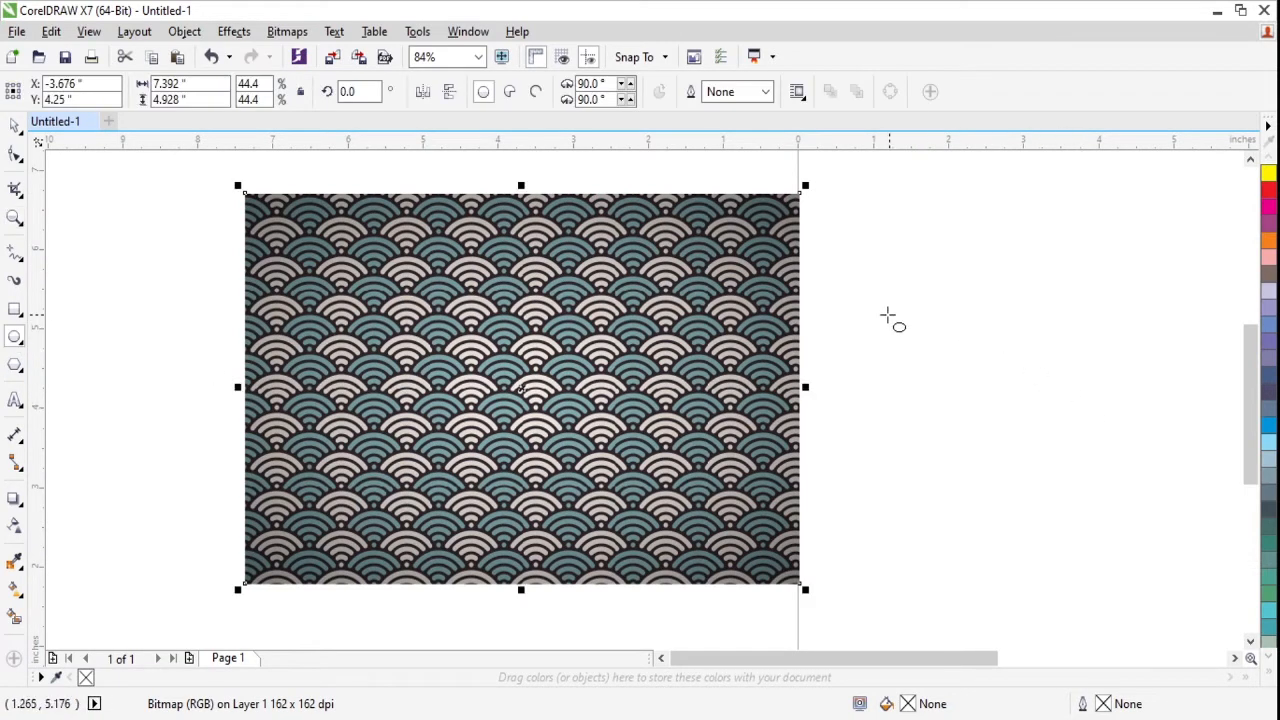
pyautogui.press('z')
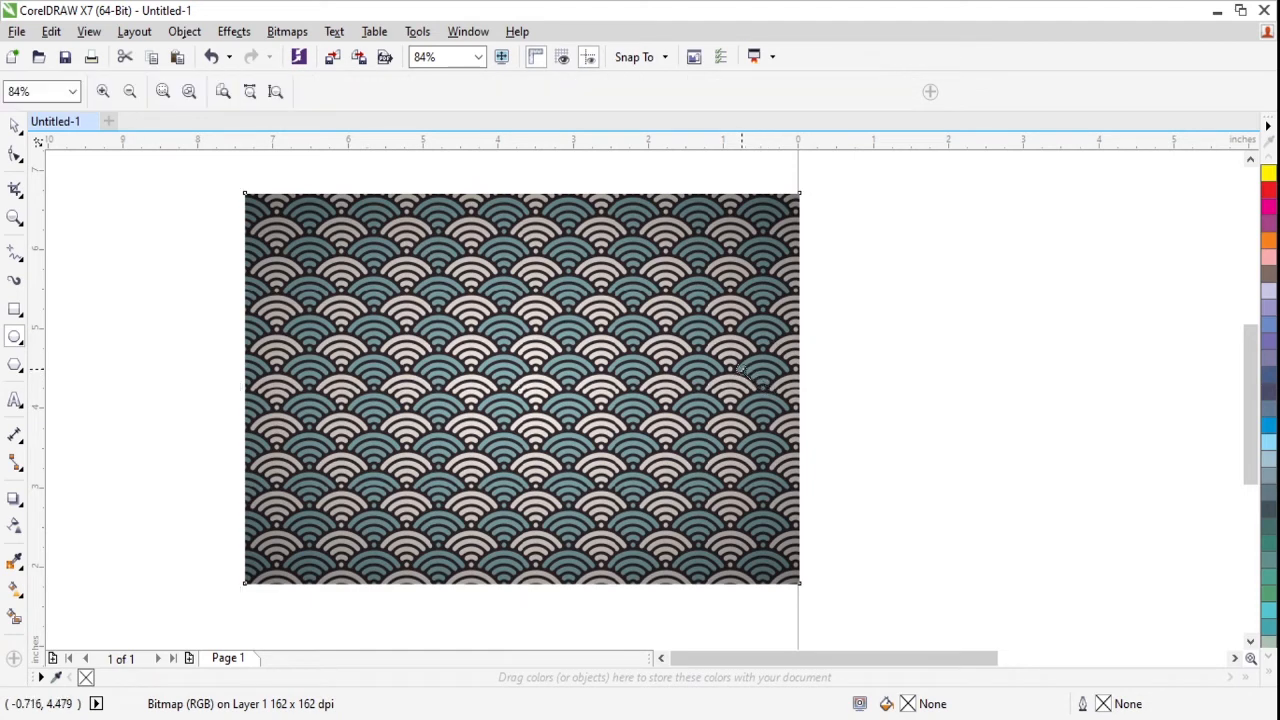
pyautogui.moveTo(620, 316); pyautogui.dragTo(894, 514)
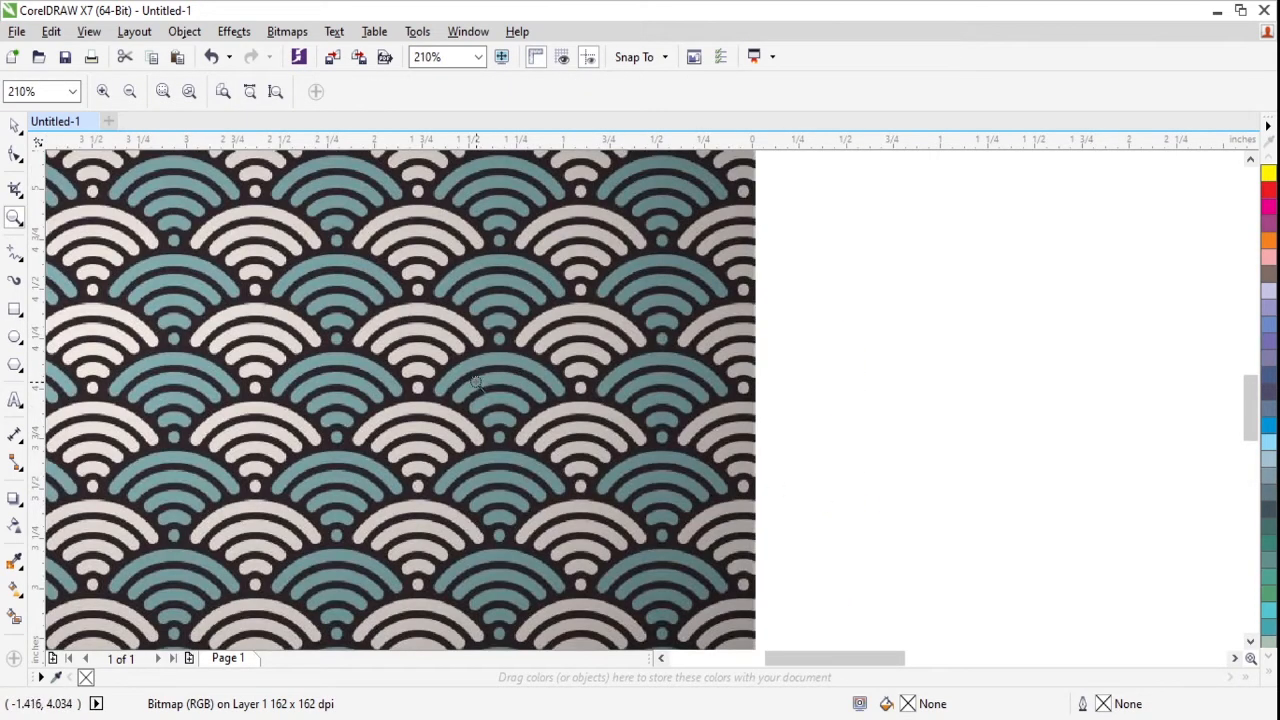
pyautogui.click(15, 340)
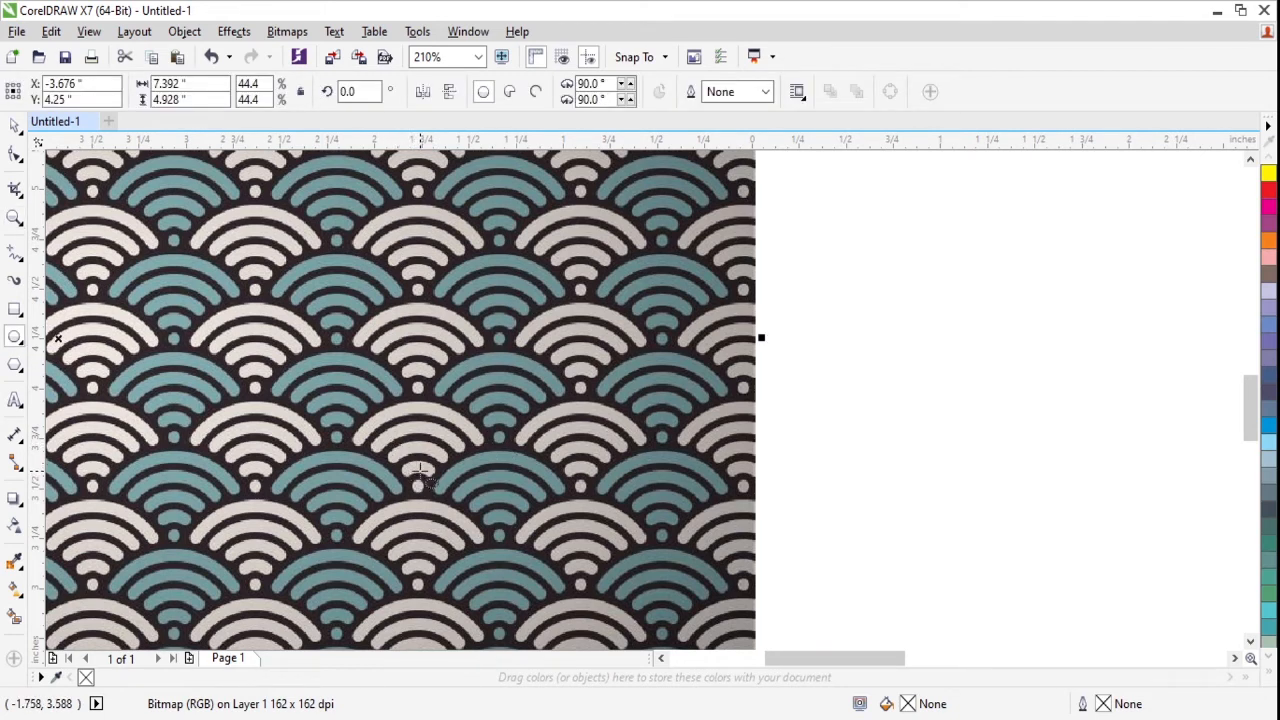
pyautogui.moveTo(419, 468); pyautogui.dragTo(490, 549)
pyautogui.press('space')
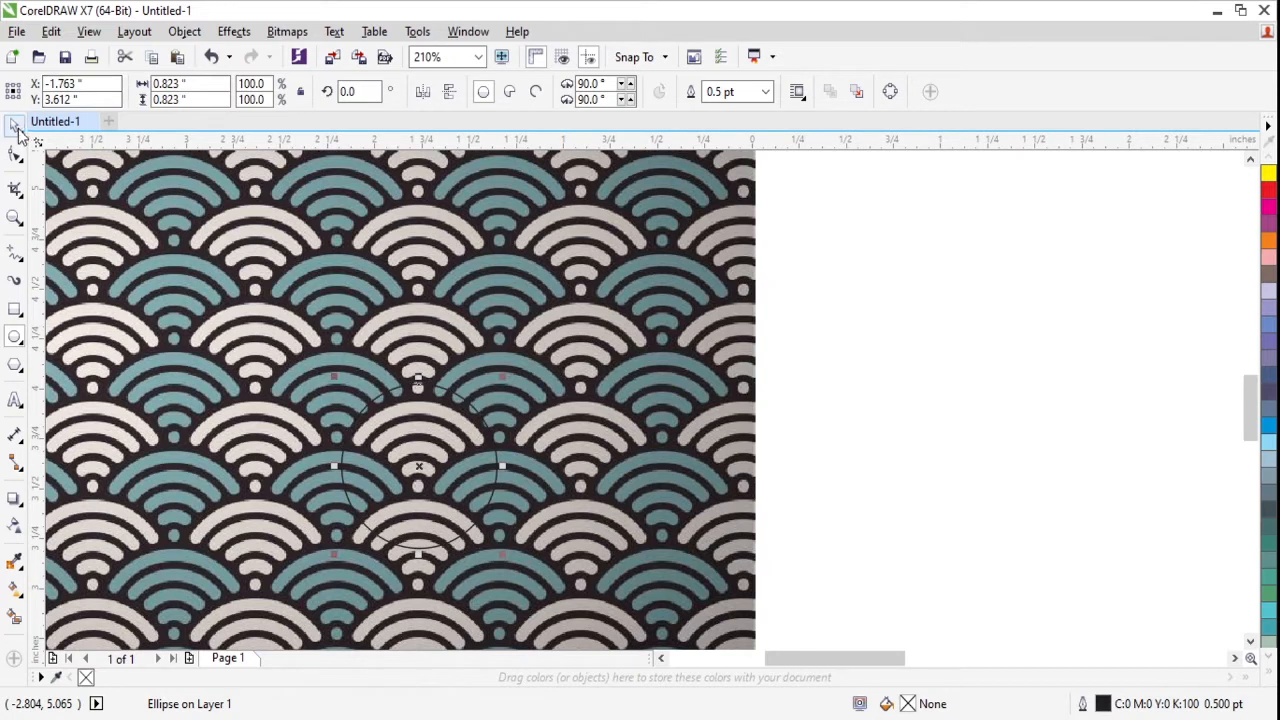
# - Centre the circle on the small white dot at the base of the scallop so it follows the outer arc
pyautogui.moveTo(421, 463); pyautogui.dragTo(417, 487)
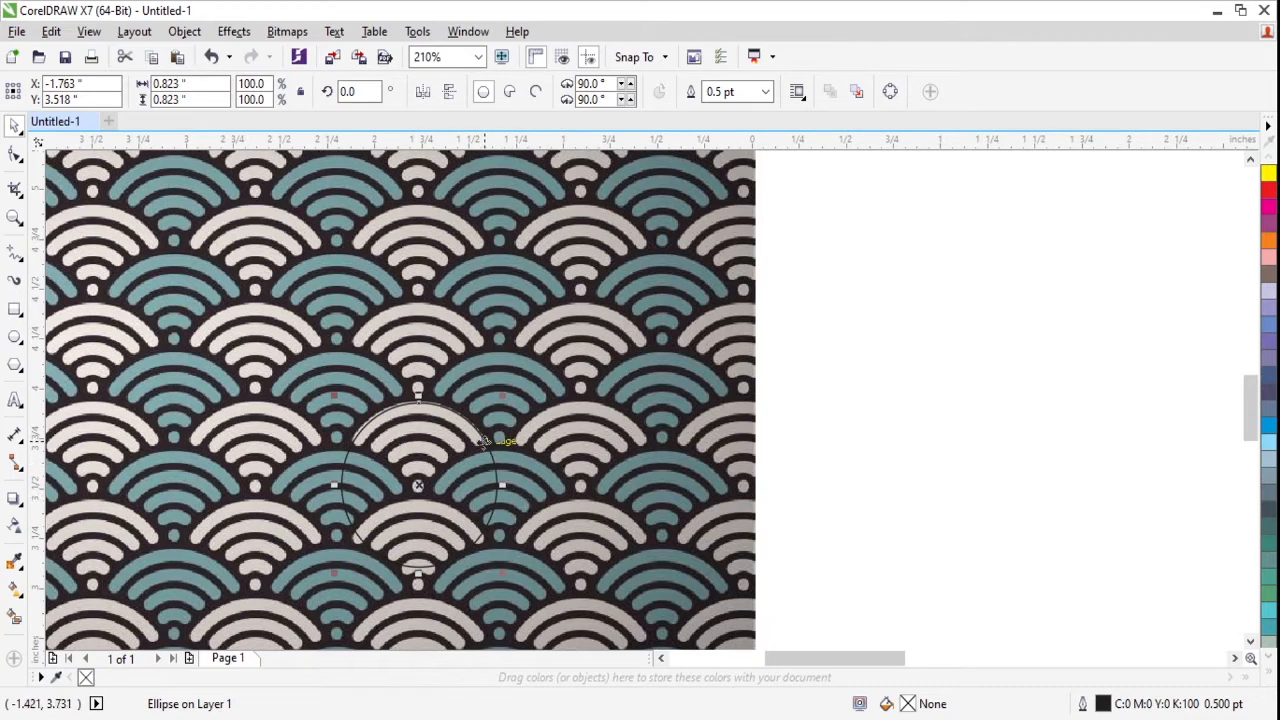
pyautogui.press('Left')
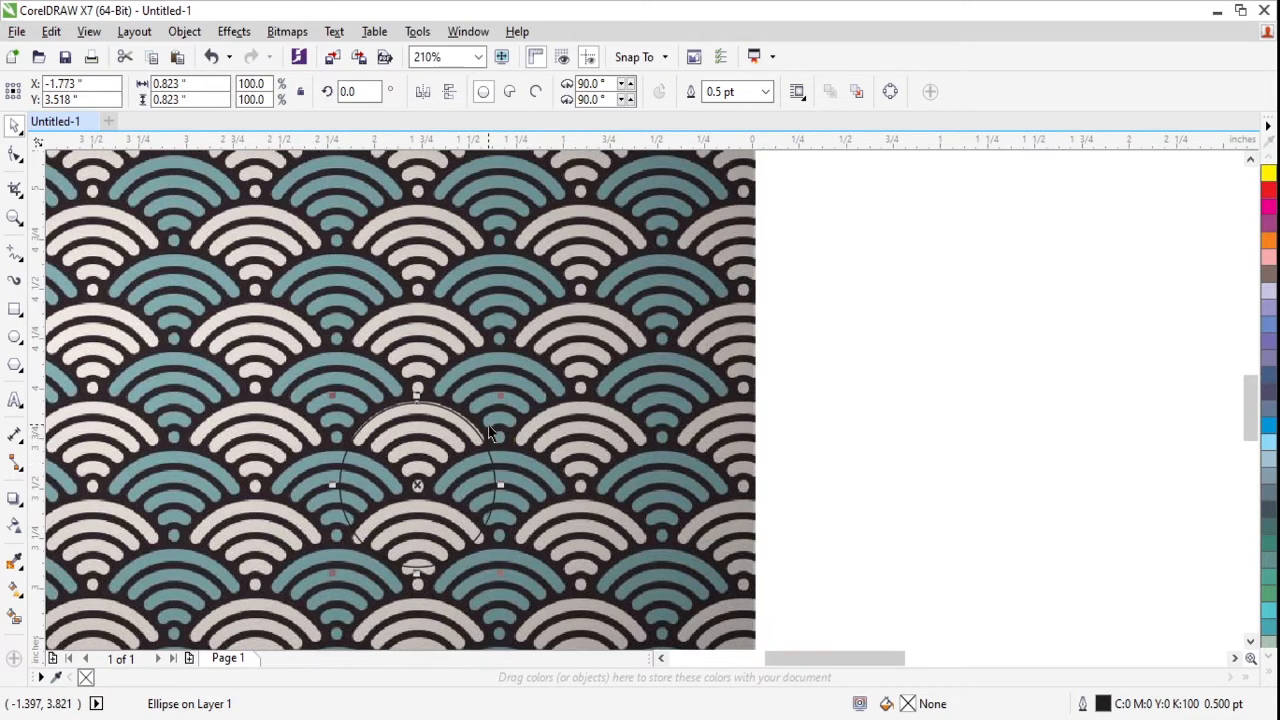
pyautogui.press('Right')
pyautogui.press('Down')
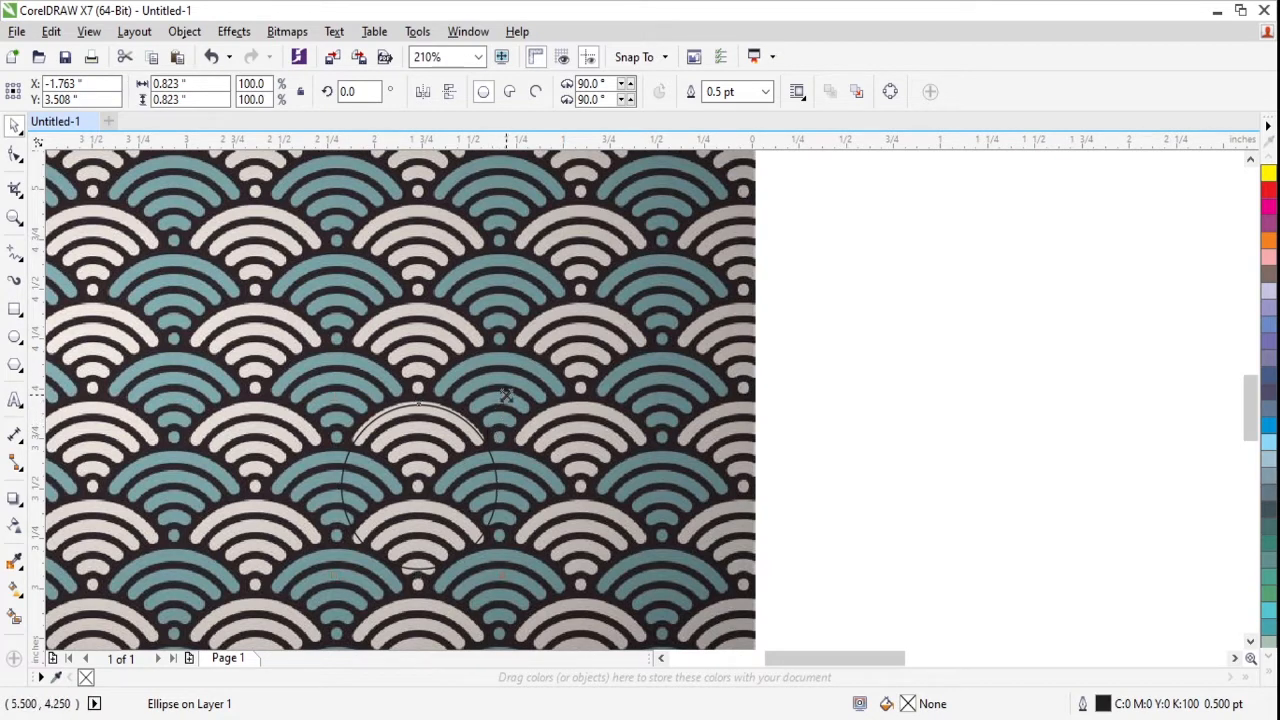
# - Create progressively smaller concentric copies of the circle along the scallop's bands, down to a centre dot about 0.07 inches wide
pyautogui.moveTo(501, 398); pyautogui.dragTo(500, 424)
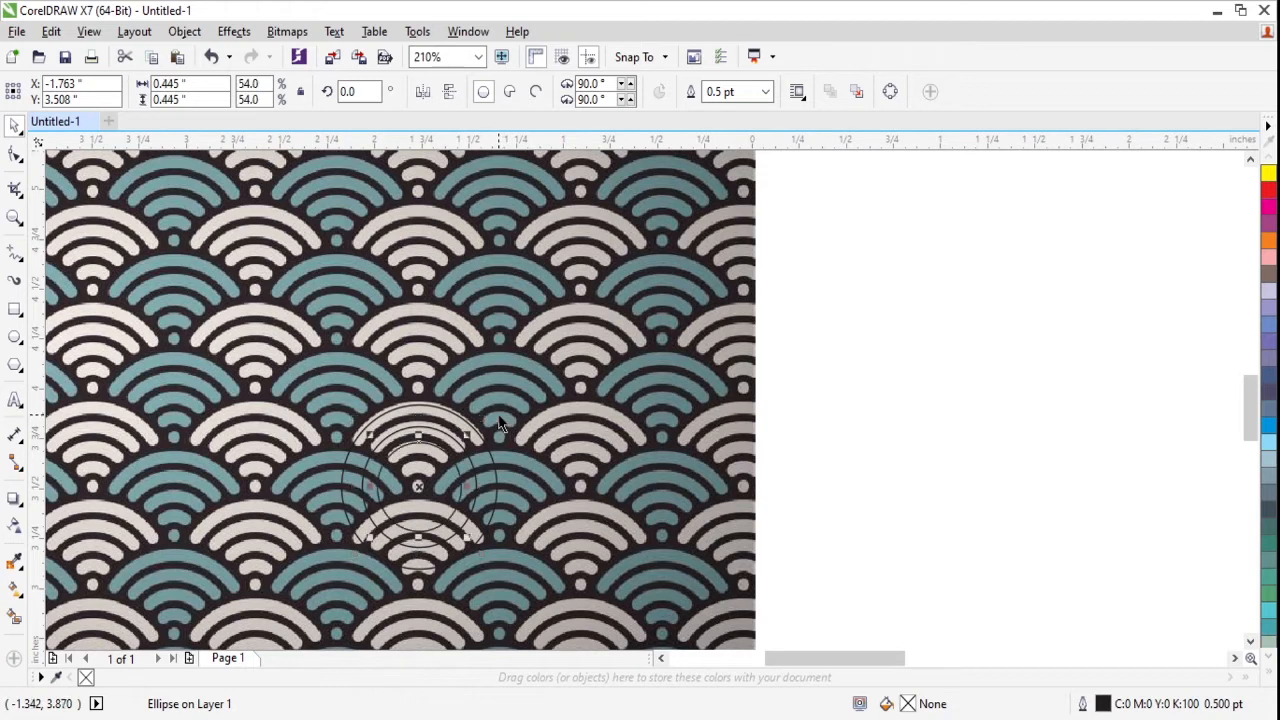
pyautogui.hotkey('ctrl', 'r')
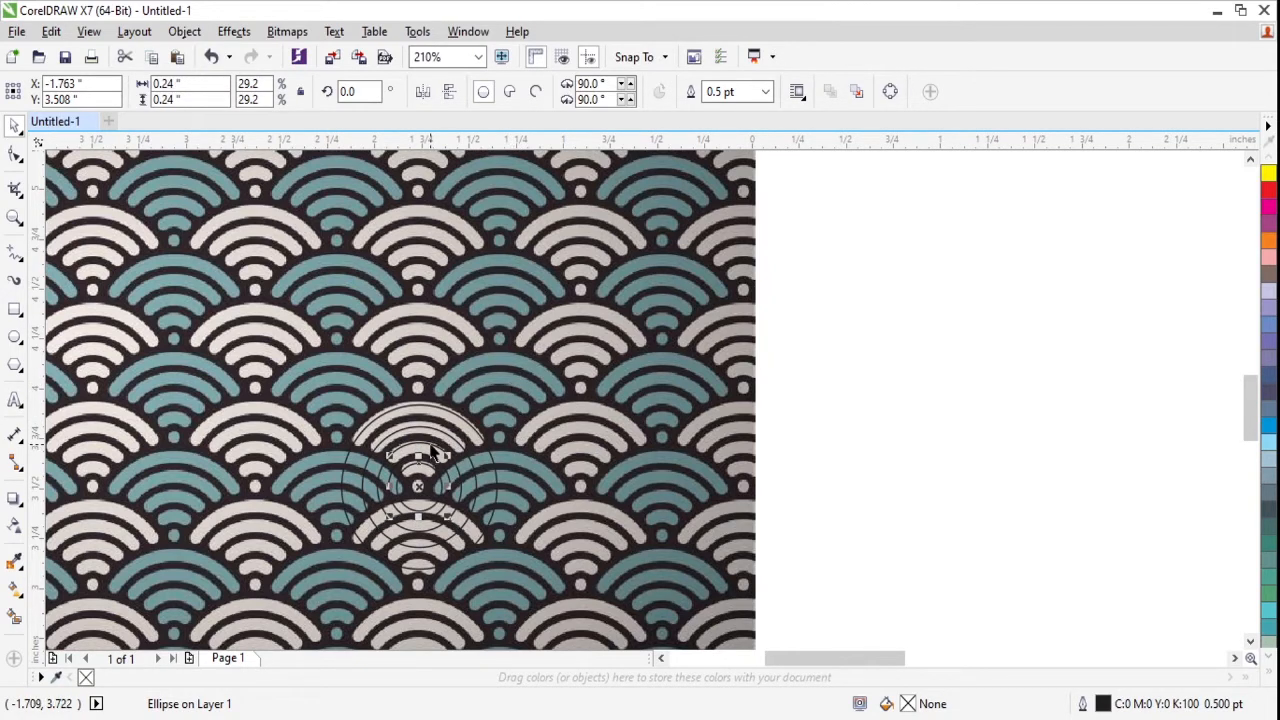
pyautogui.hotkey('ctrl', 'z')
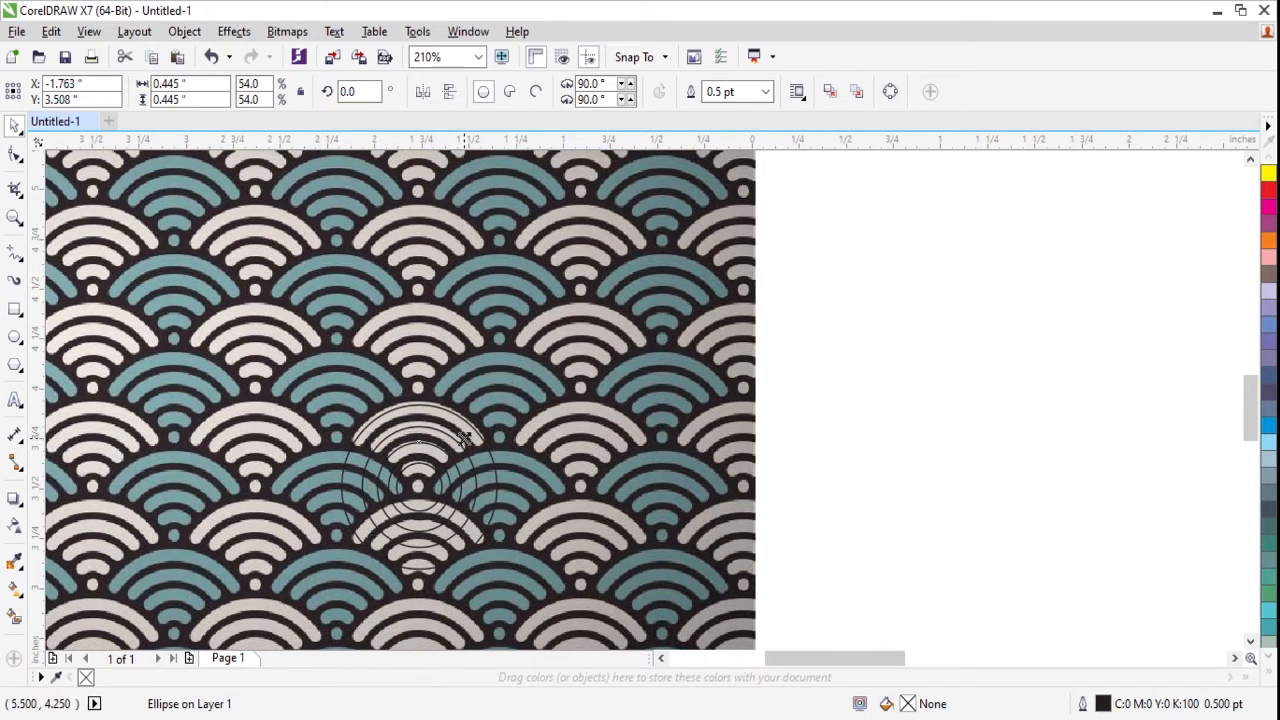
pyautogui.moveTo(466, 438); pyautogui.dragTo(443, 460)
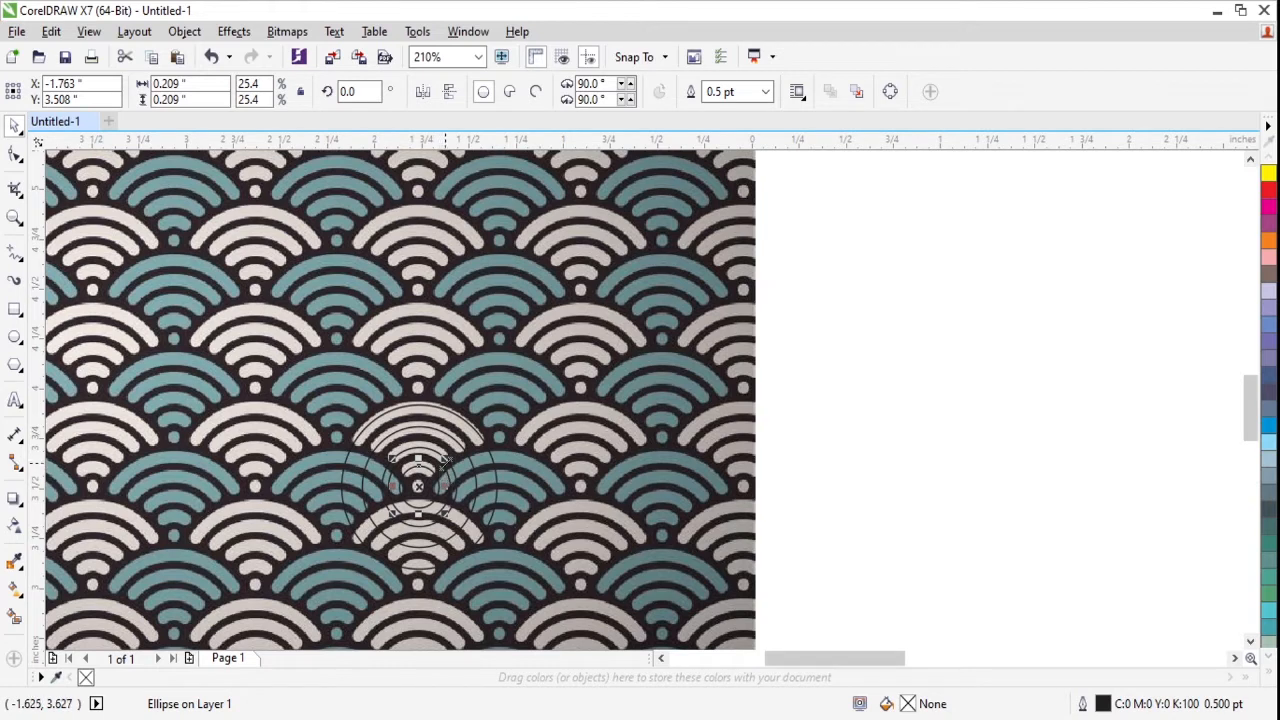
pyautogui.moveTo(446, 458)
pyautogui.mouseDown()
pyautogui.moveTo(442, 481)
pyautogui.moveTo(440, 442)
pyautogui.mouseUp()
# - Combine the four circles around the centre dot into one curve and set its outline width to 4 pt
pyautogui.keyDown('shift'); pyautogui.click(437, 425); pyautogui.keyUp('shift')
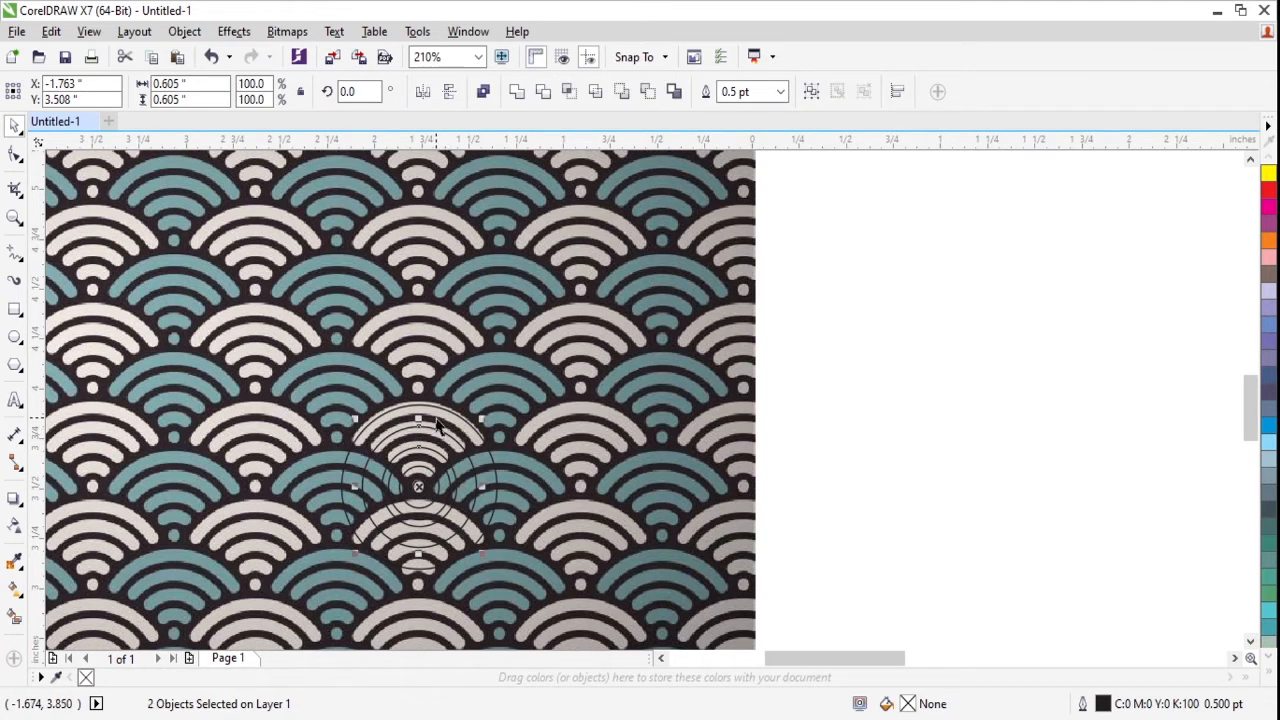
pyautogui.keyDown('shift'); pyautogui.click(437, 408); pyautogui.keyUp('shift')
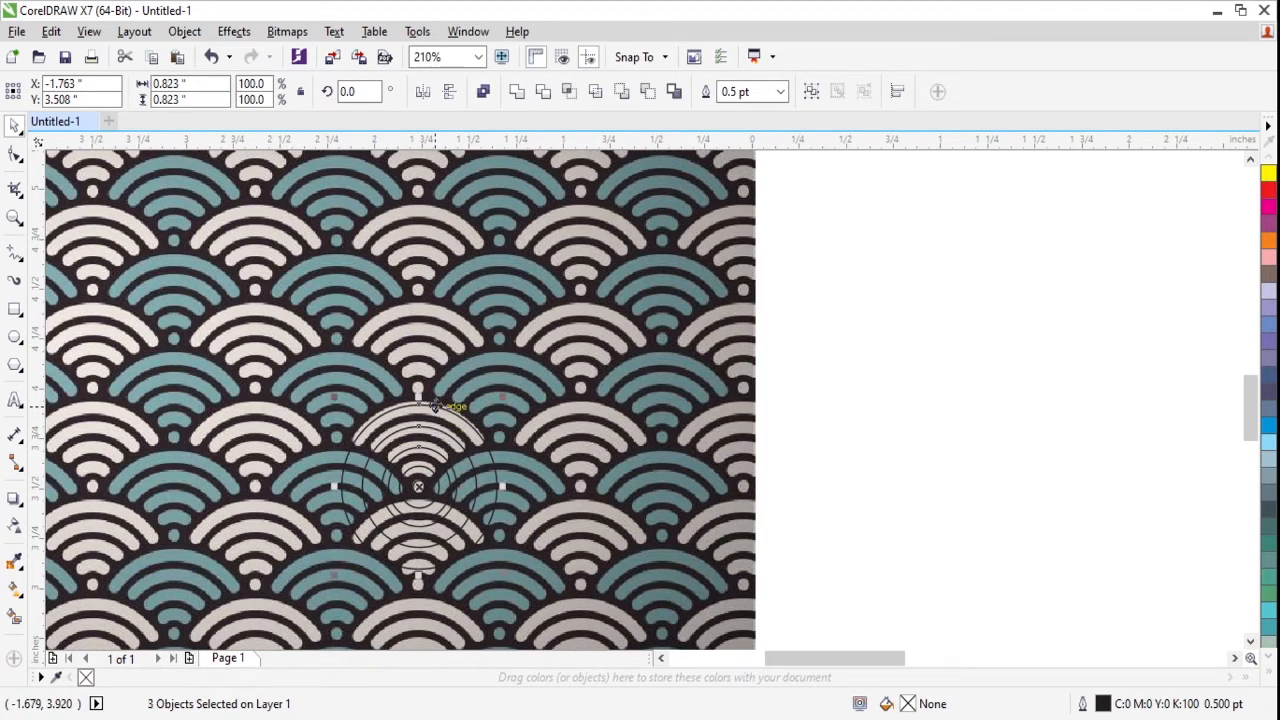
pyautogui.keyDown('shift'); pyautogui.click(437, 470); pyautogui.keyUp('shift')
pyautogui.hotkey('ctrl', 'l')
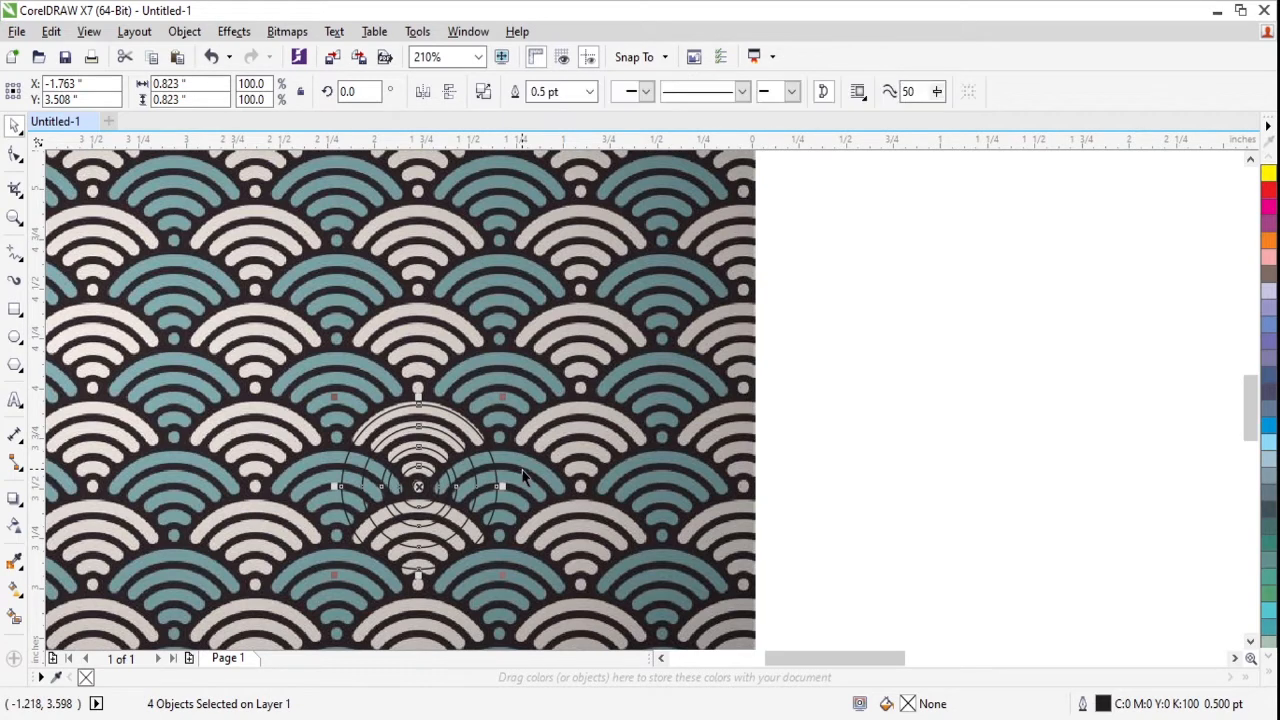
pyautogui.click(572, 92)
pyautogui.write('4')
pyautogui.press('Return')
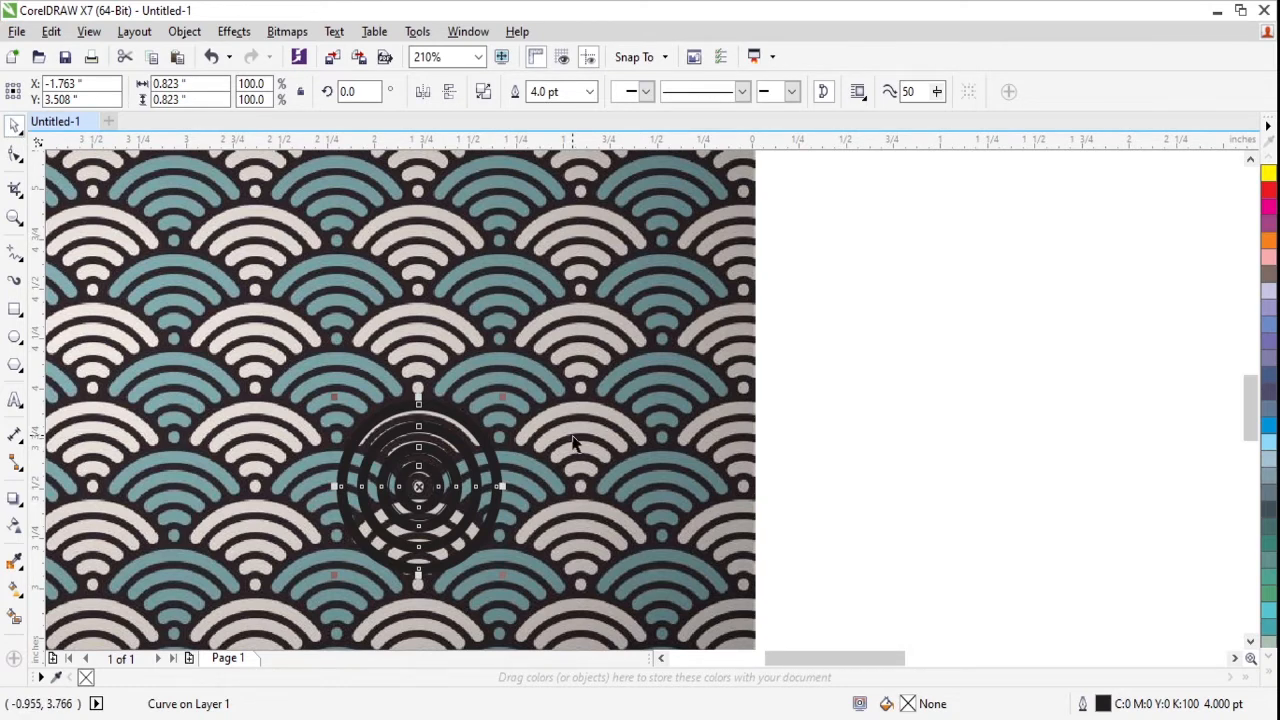
# - Fill the small centre circle with orange and remove its outline
pyautogui.click(868, 365)
pyautogui.click(421, 487)
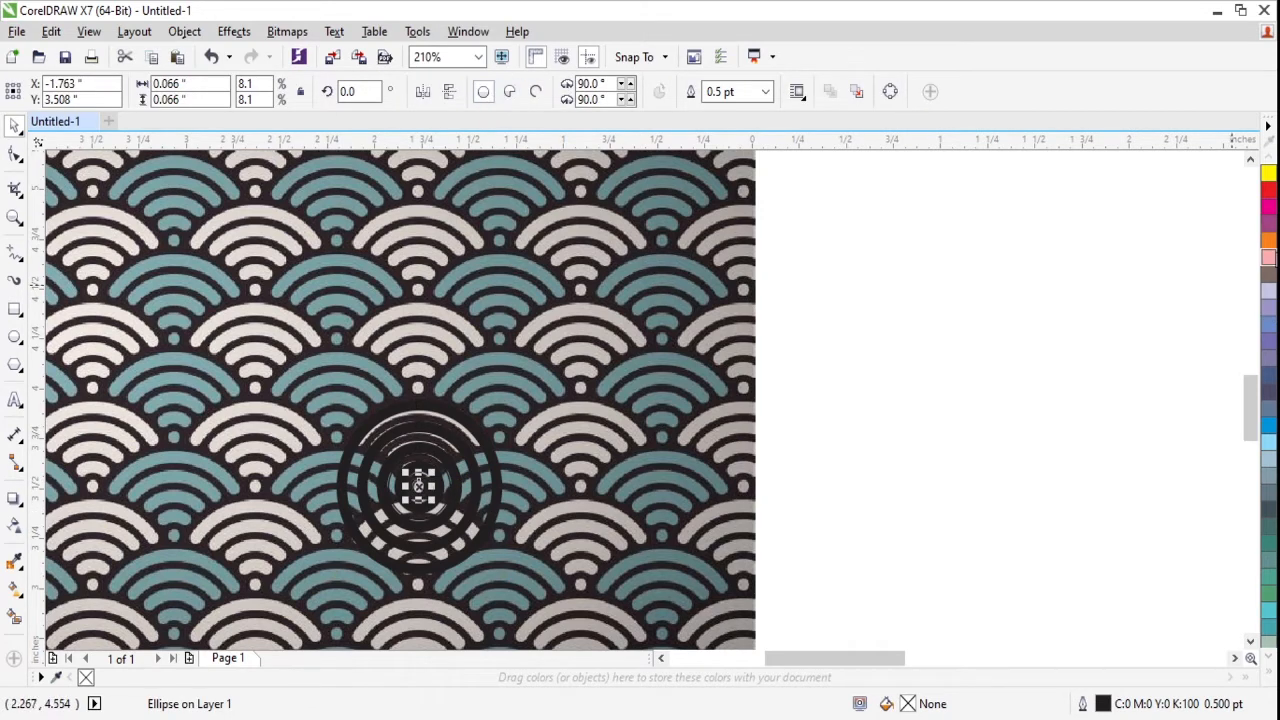
pyautogui.click(1268, 242)
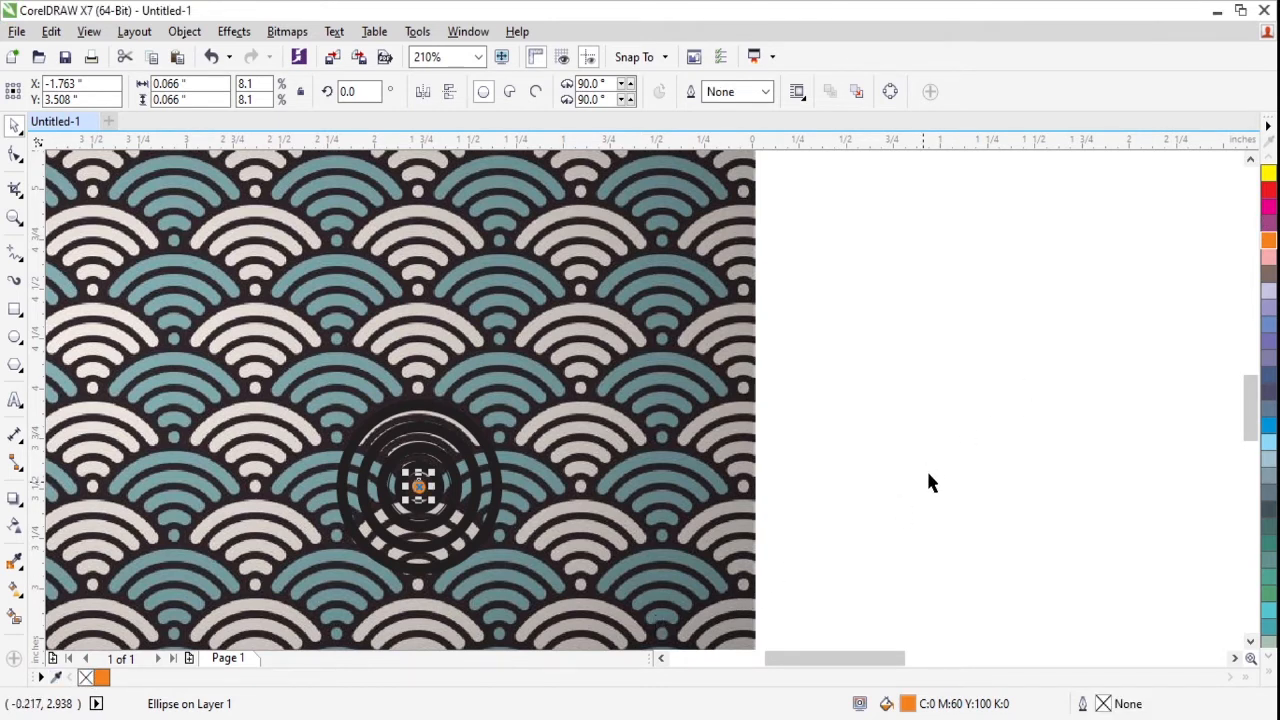
pyautogui.click(953, 413)
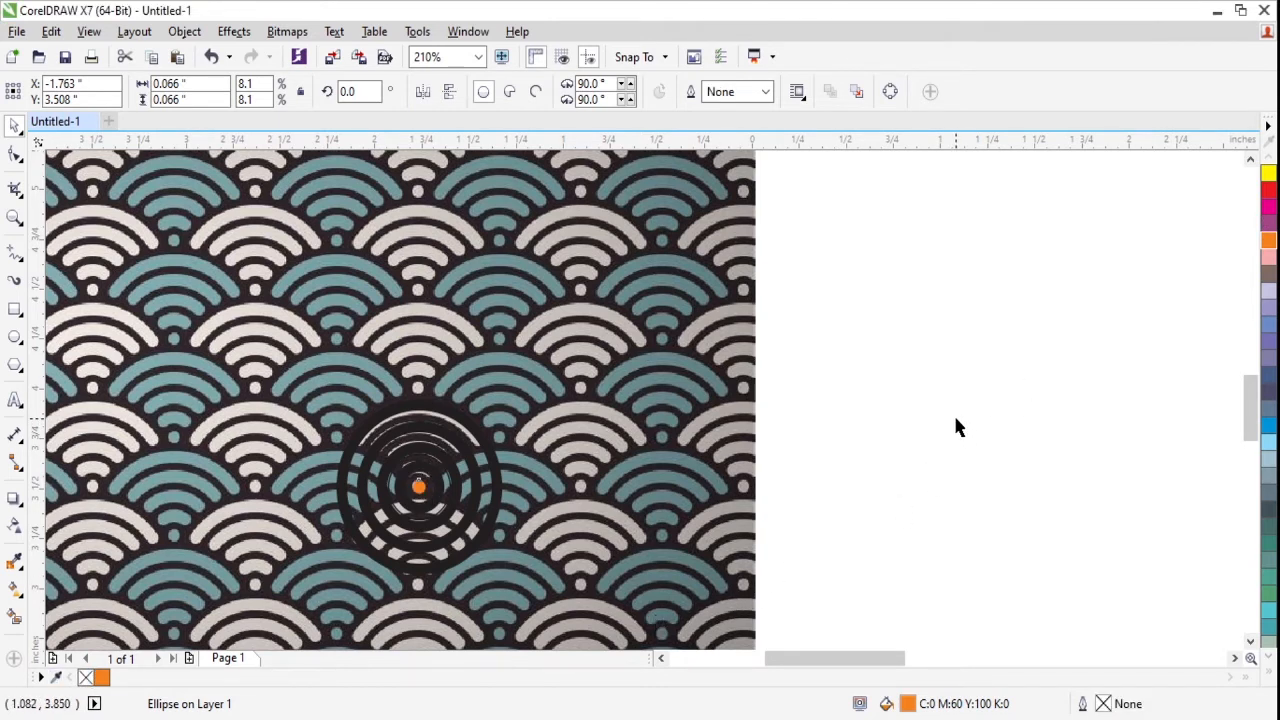
# - Copy the combined rings onto the adjacent lower-left teal scallop, break the copy apart and delete its three inner rings
pyautogui.click(438, 456)
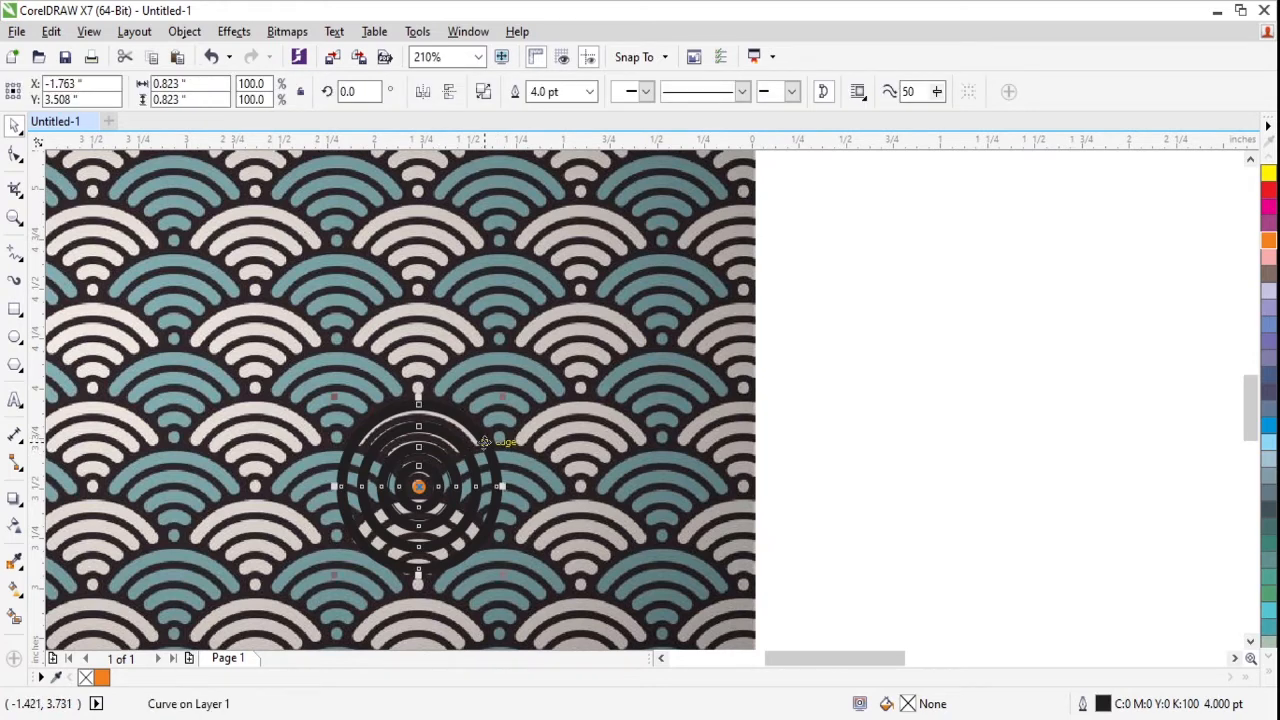
pyautogui.moveTo(480, 445); pyautogui.dragTo(404, 482)
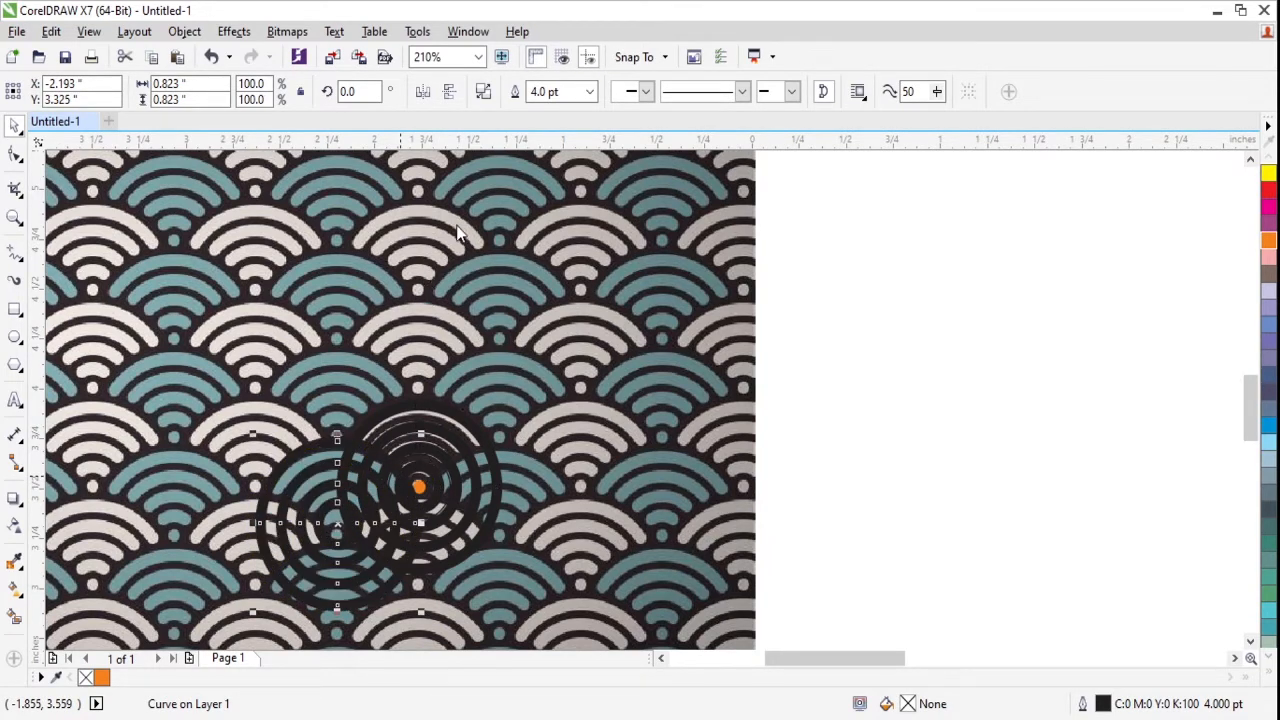
pyautogui.hotkey('ctrl', 'k')
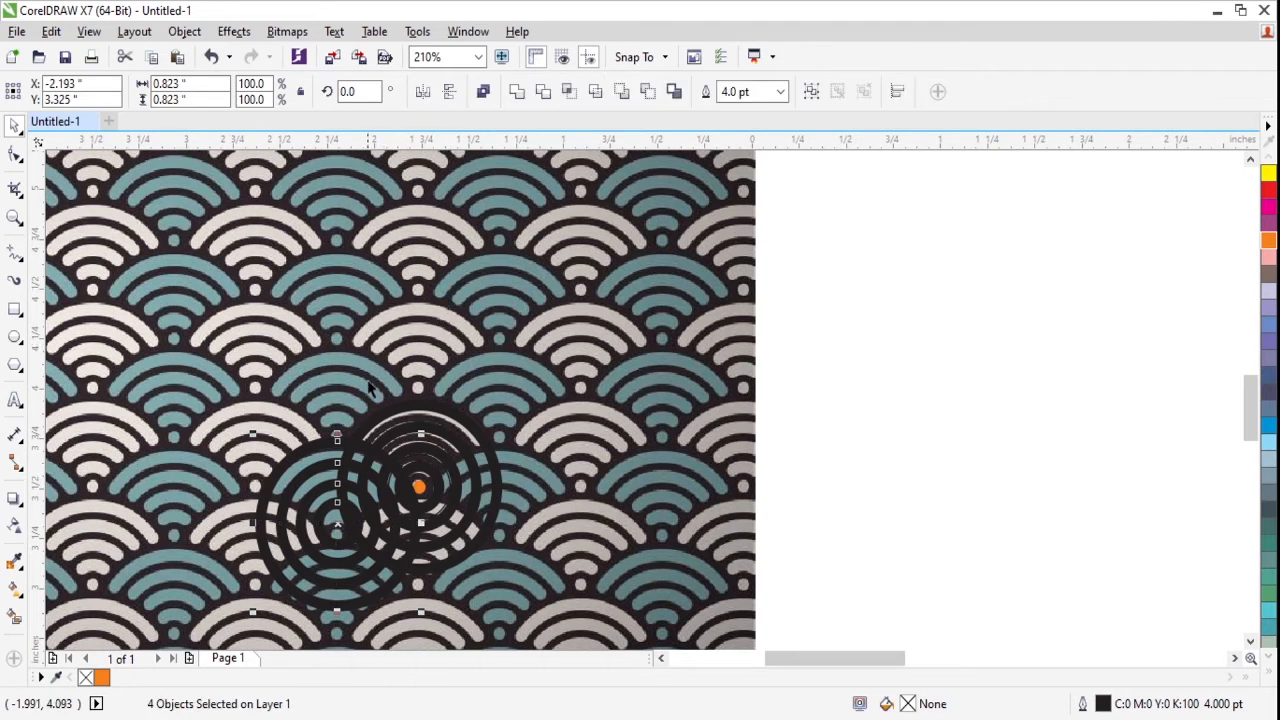
pyautogui.keyDown('shift'); pyautogui.click(319, 444); pyautogui.keyUp('shift')
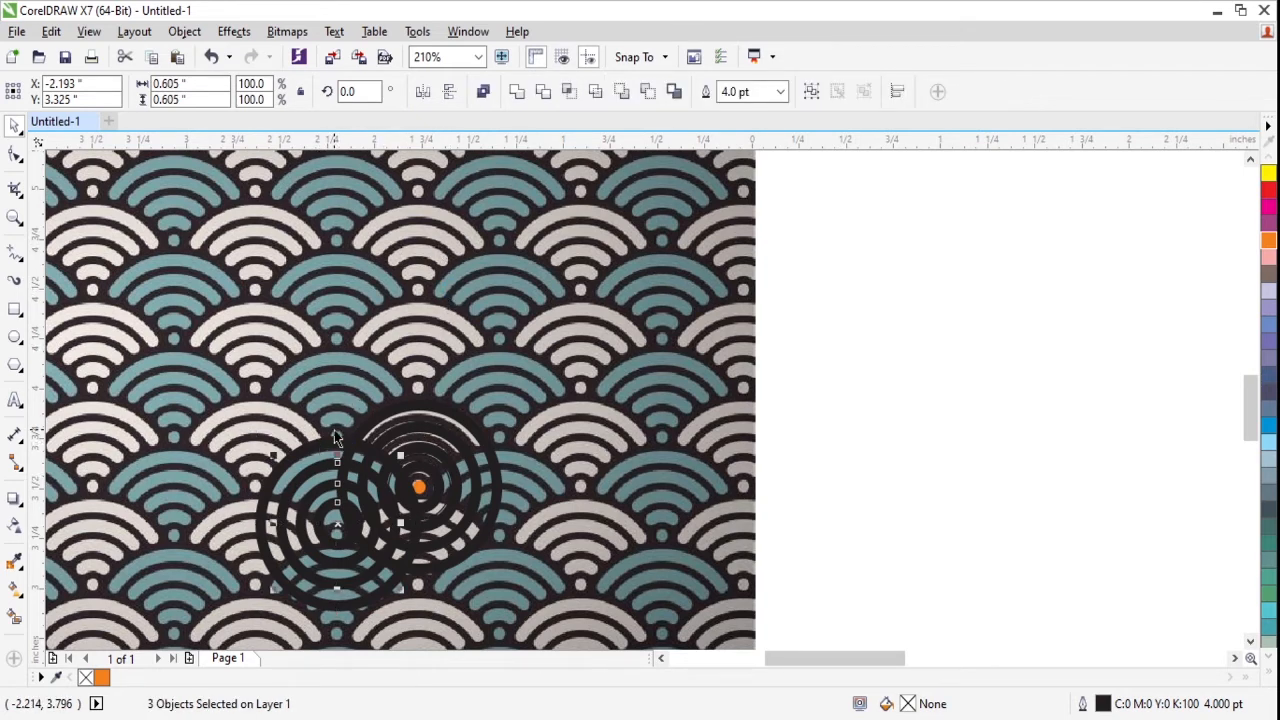
pyautogui.press('Delete')
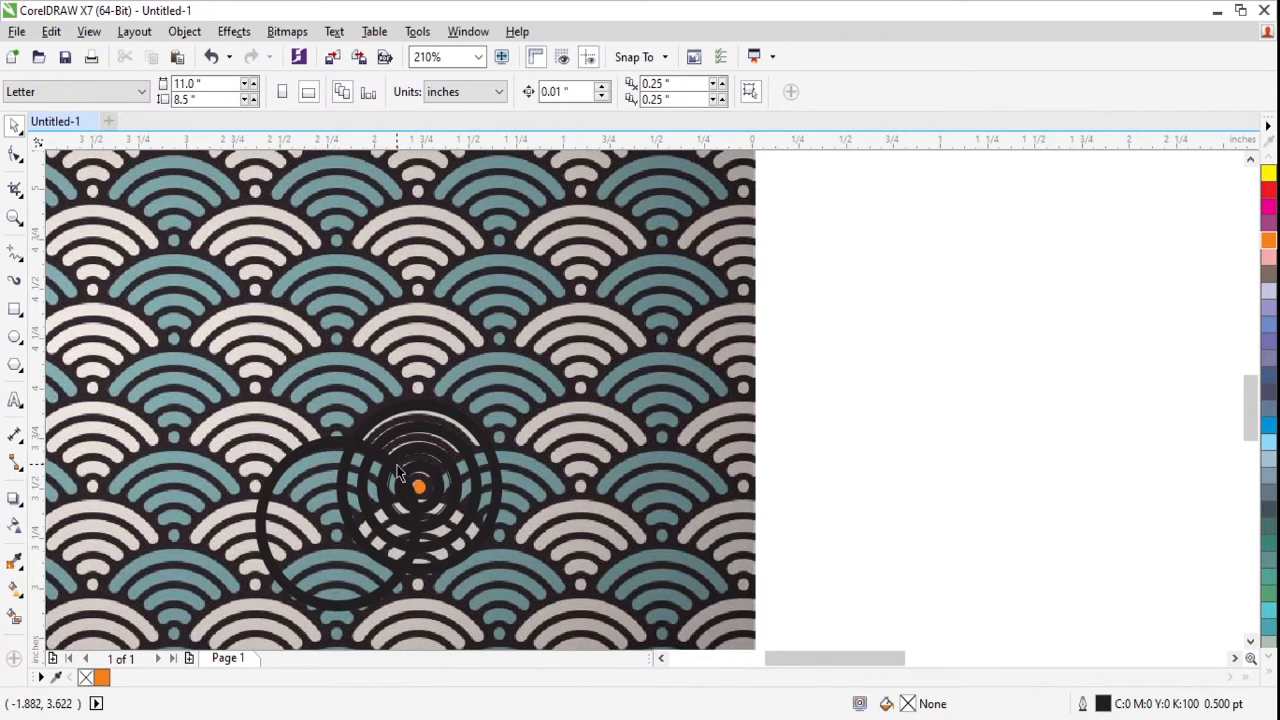
# - Copy the remaining outer circle onto the lower-right teal scallop and group the two circles
pyautogui.click(400, 470)
pyautogui.moveTo(389, 463); pyautogui.dragTo(538, 456)
pyautogui.keyDown('shift'); pyautogui.click(327, 444); pyautogui.keyUp('shift')
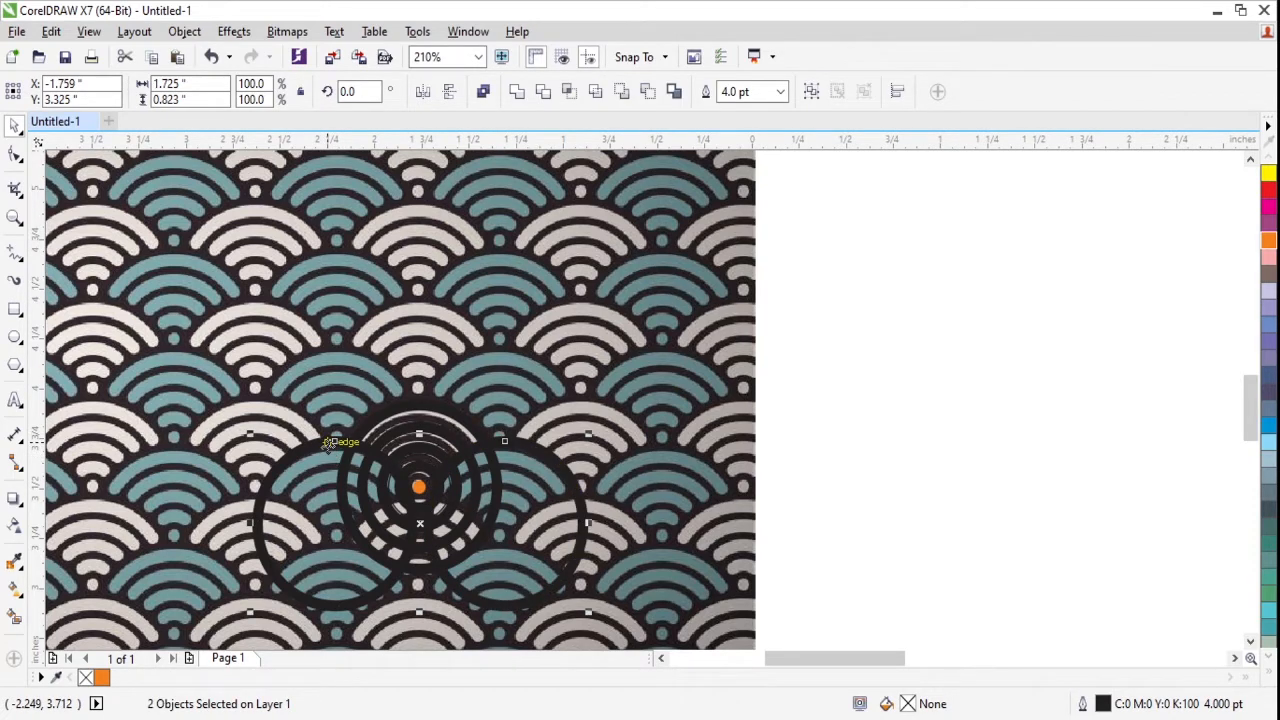
pyautogui.hotkey('ctrl', 'g')
# - Trim the combined ring curve with the grouped pair of circles and delete the group
pyautogui.keyDown('shift'); pyautogui.click(410, 413); pyautogui.keyUp('shift')
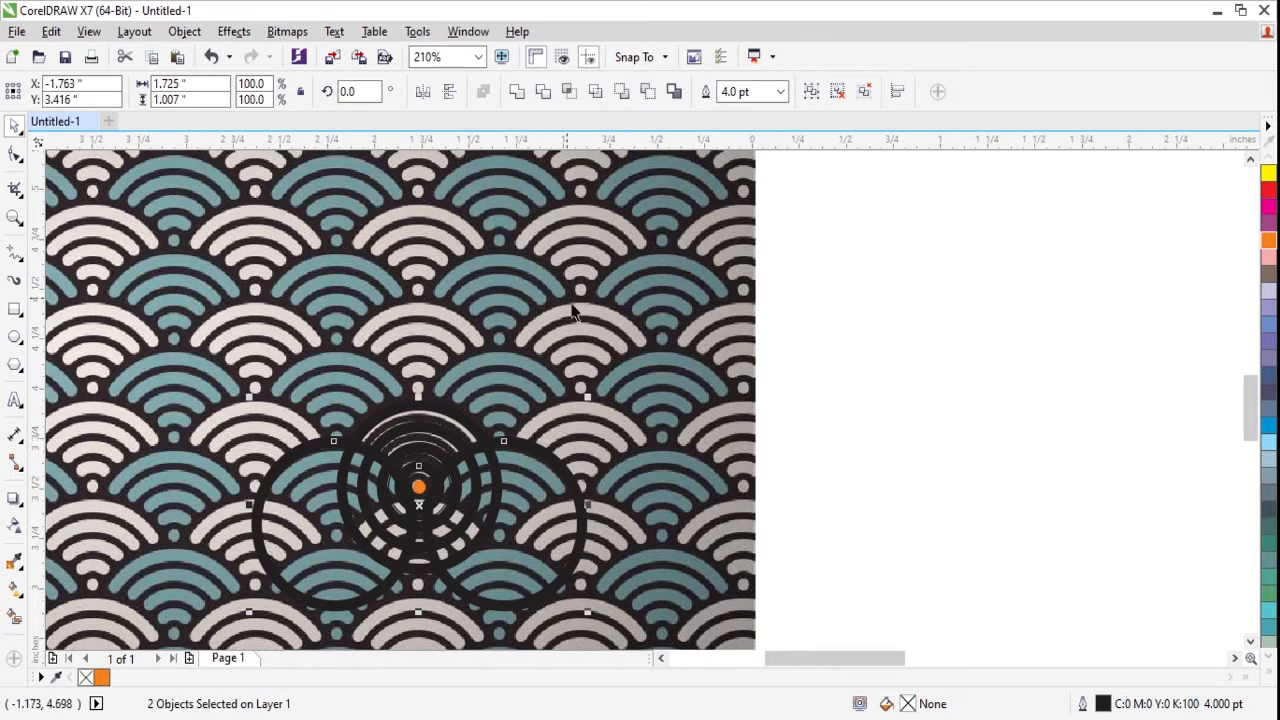
pyautogui.keyDown('shift'); pyautogui.click(453, 412); pyautogui.keyUp('shift')
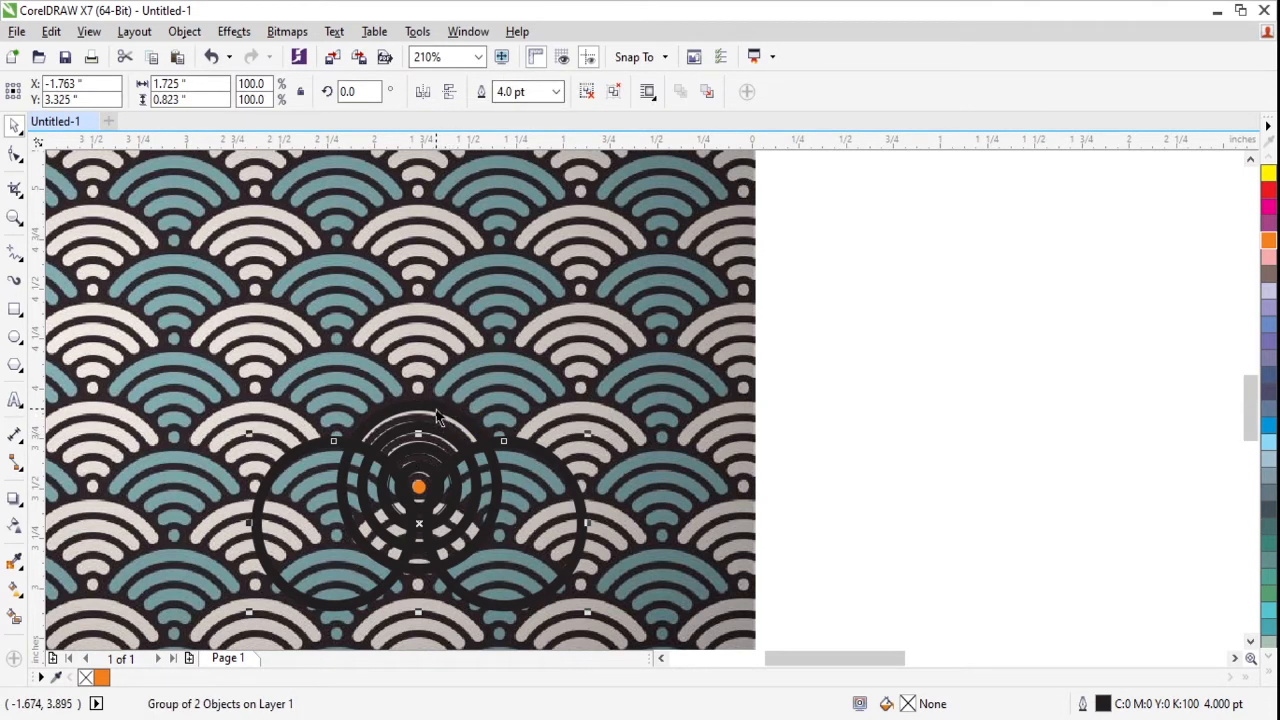
pyautogui.keyDown('shift'); pyautogui.click(437, 417); pyautogui.keyUp('shift')
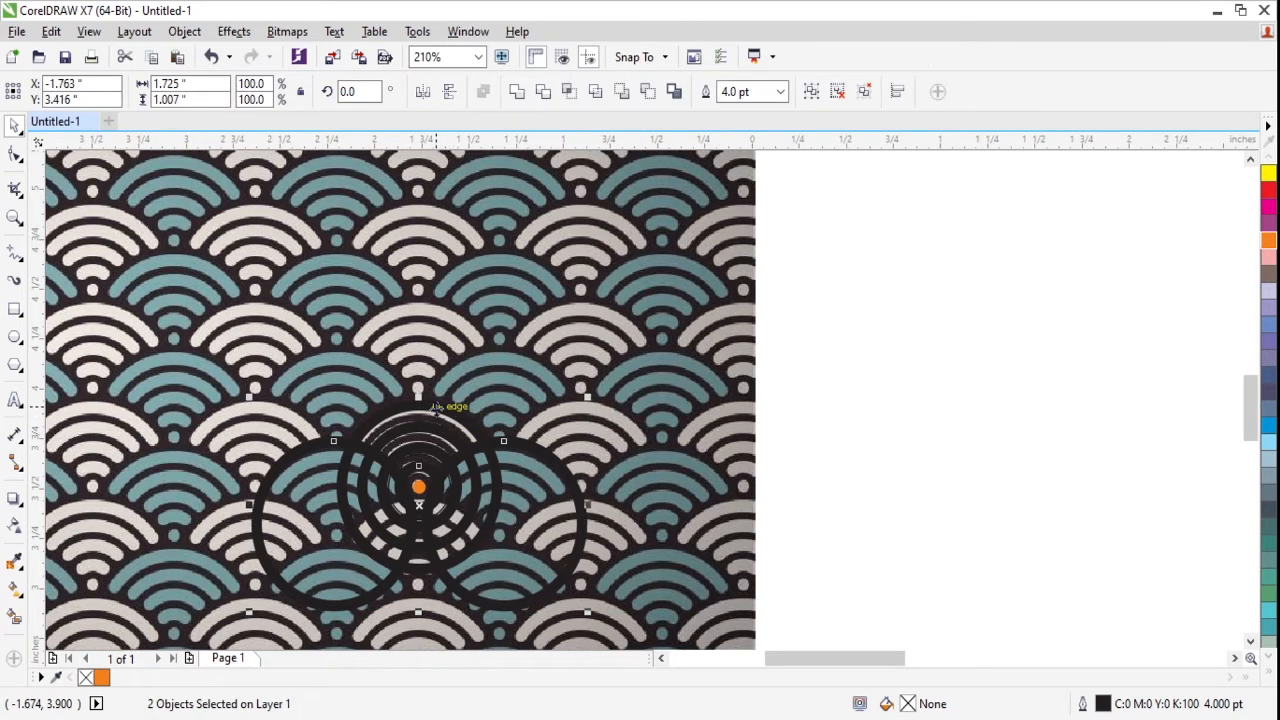
pyautogui.click(545, 92)
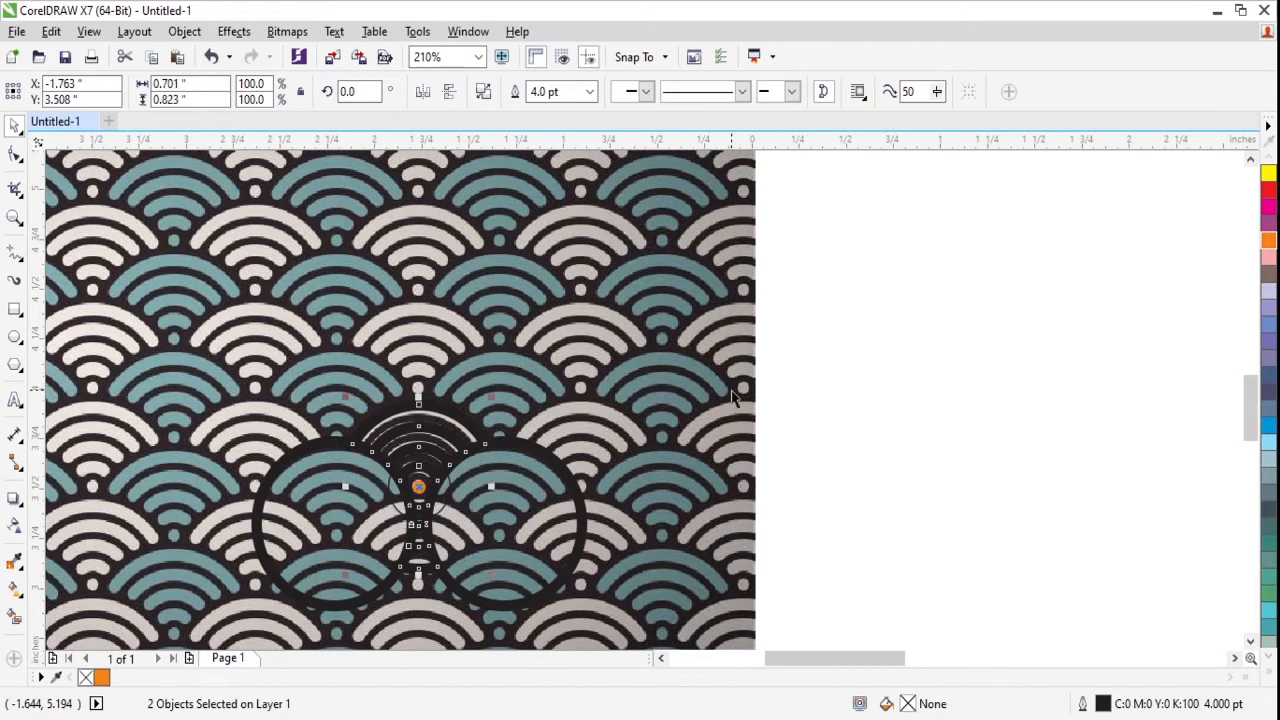
pyautogui.click(823, 380)
pyautogui.click(531, 456)
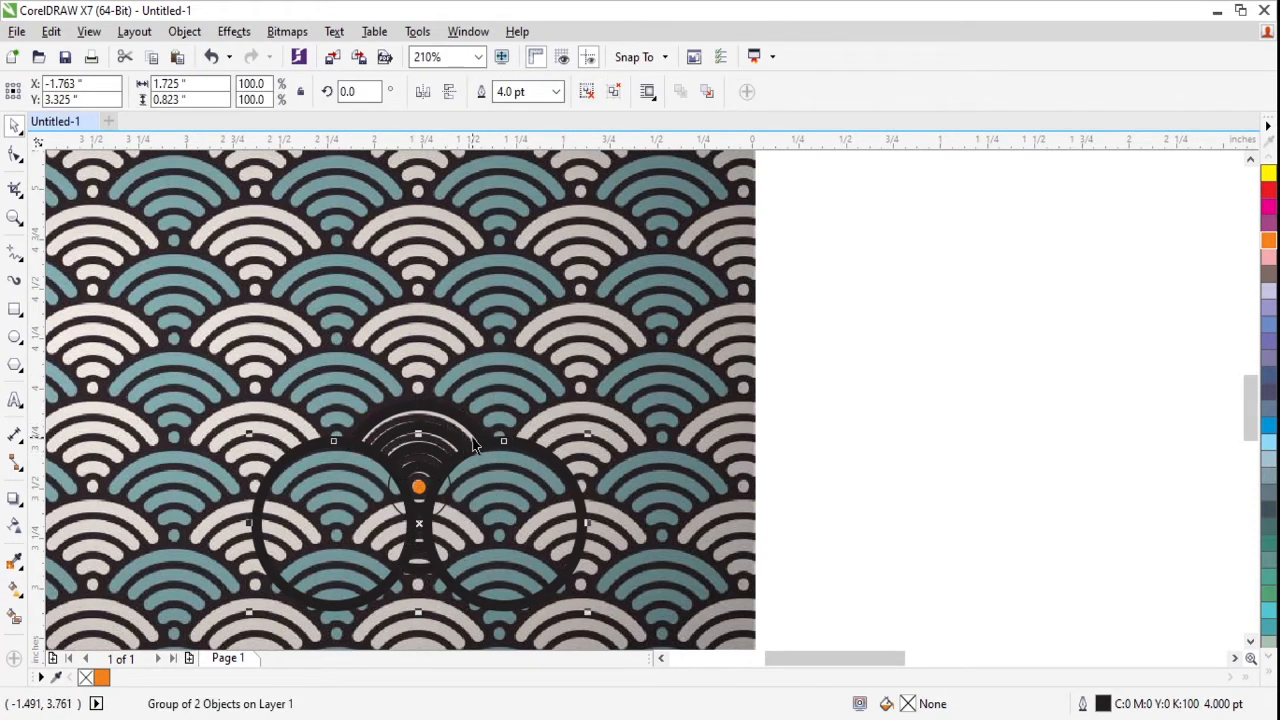
pyautogui.press('Delete')
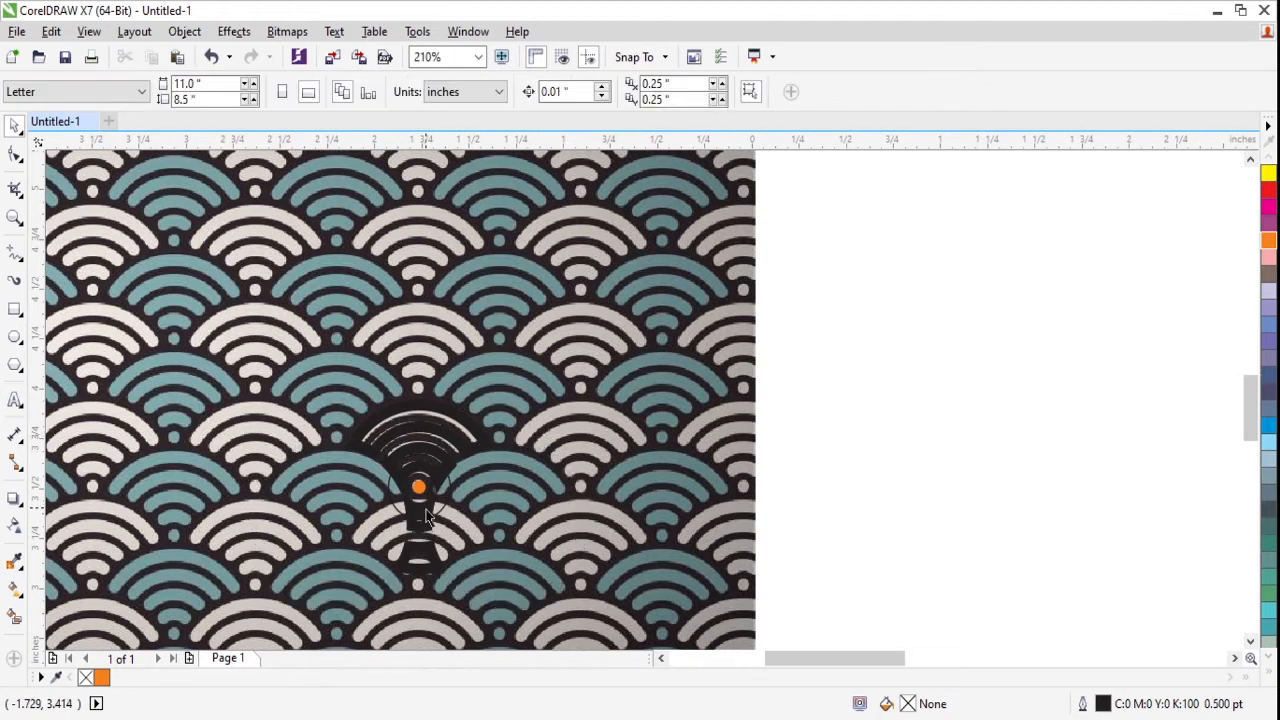
# - Try to move the trimmed ring curve down and to the right of the orange dot
pyautogui.click(450, 562)
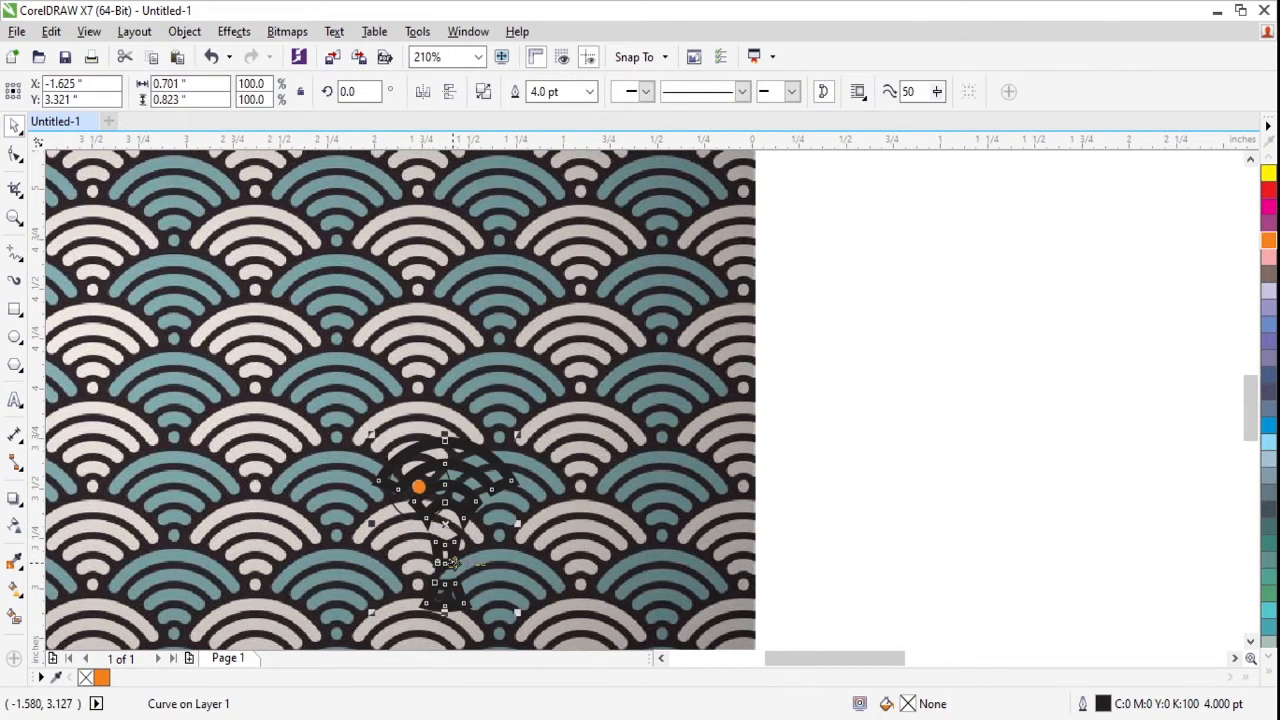
pyautogui.moveTo(450, 562); pyautogui.dragTo(455, 572)
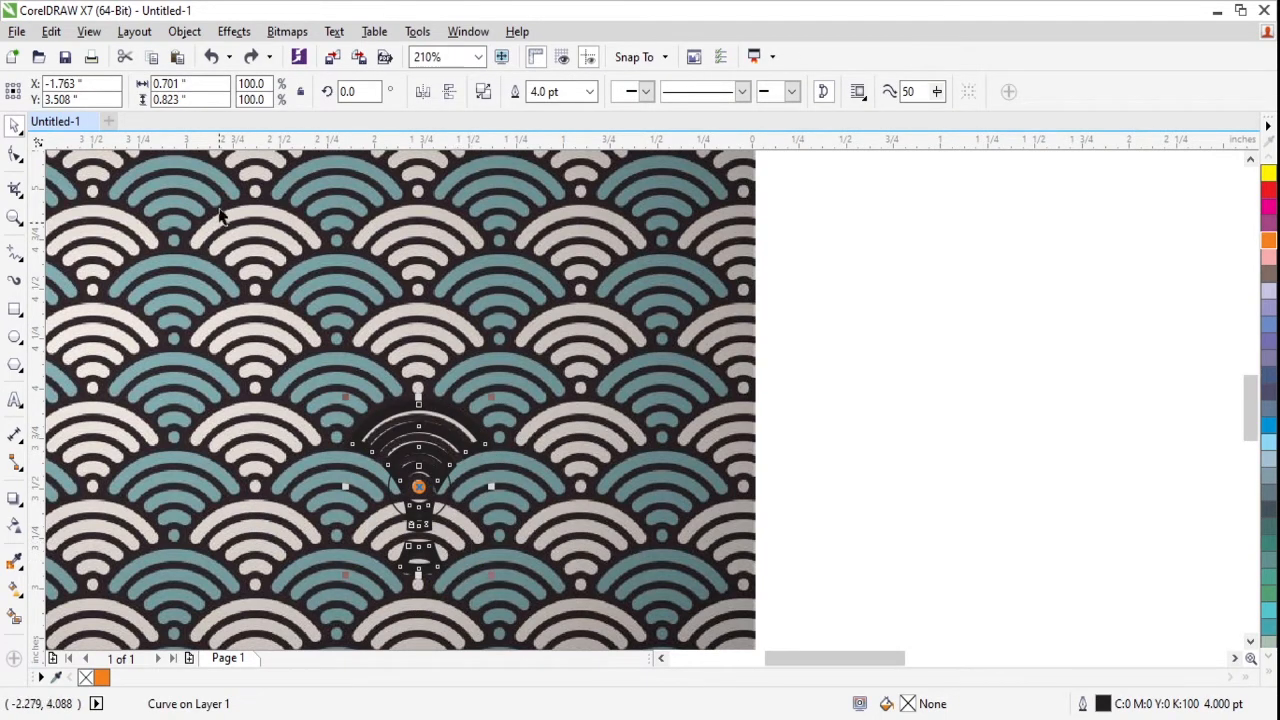
# - Break the trimmed ring curve apart and delete the two leftover pieces below the orange dot
pyautogui.click(484, 92)
pyautogui.click(896, 449)
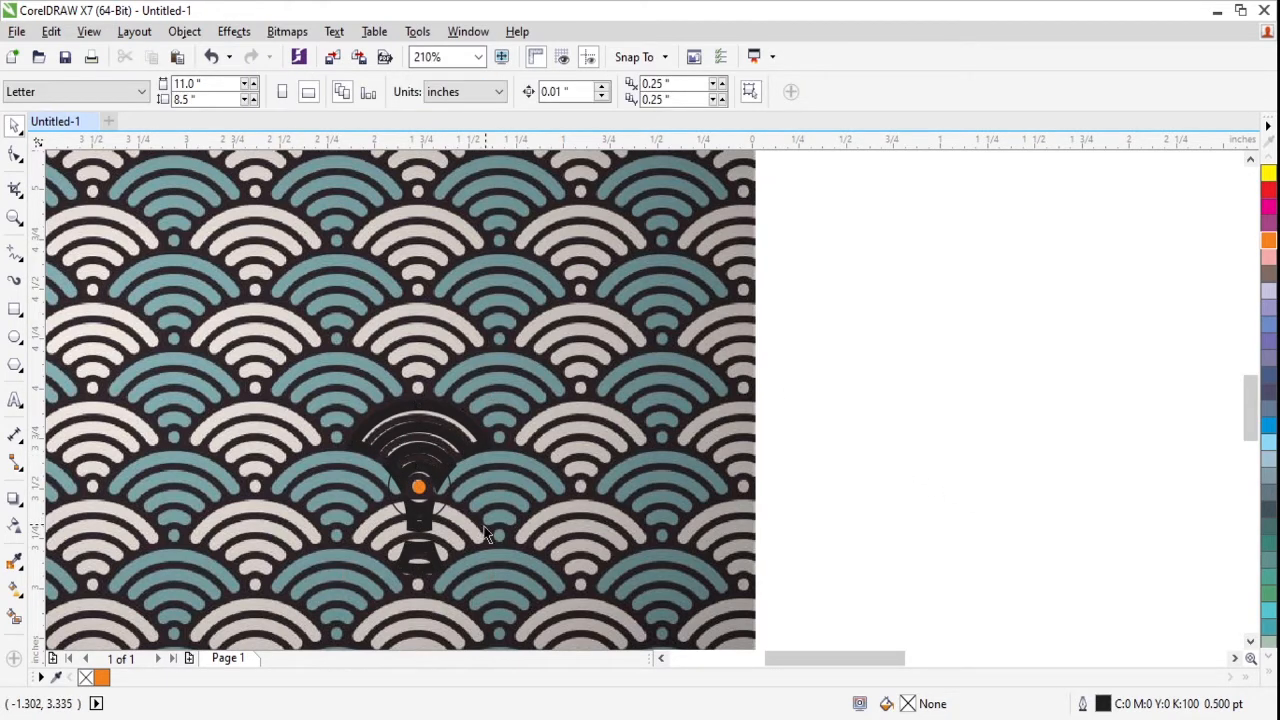
pyautogui.click(432, 543)
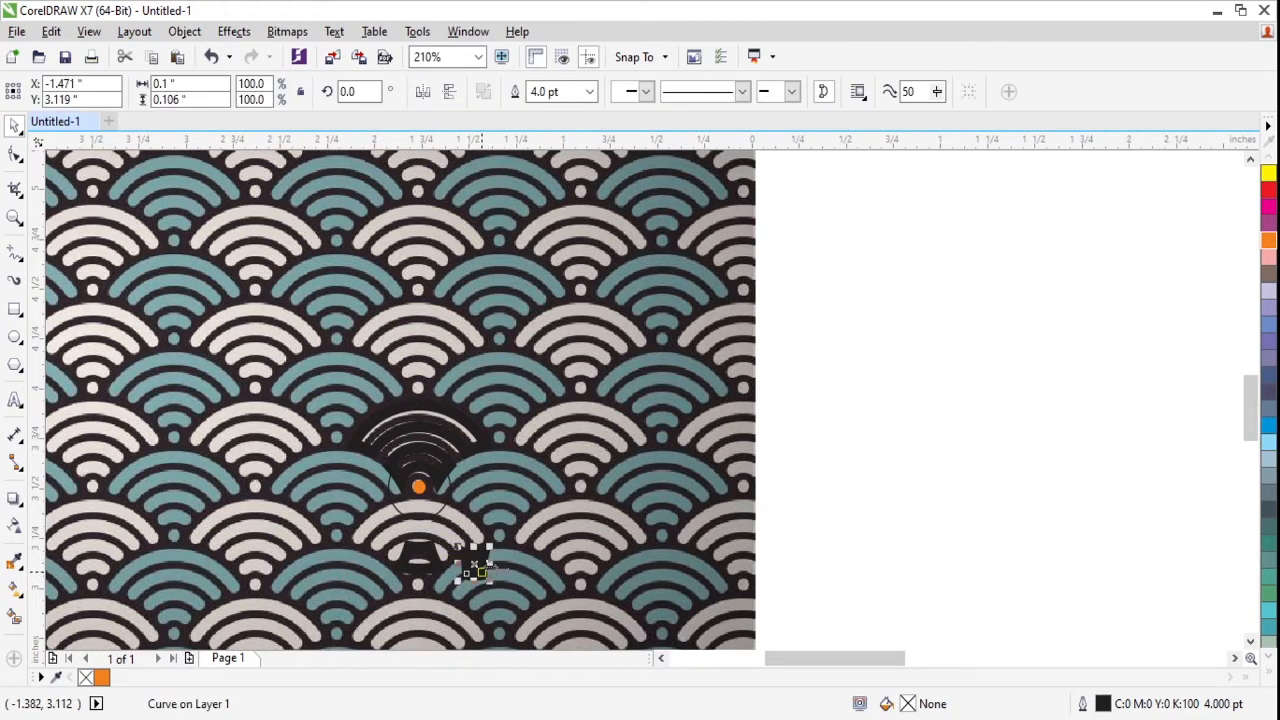
pyautogui.press('Delete')
pyautogui.click(428, 546)
pyautogui.press('Delete')
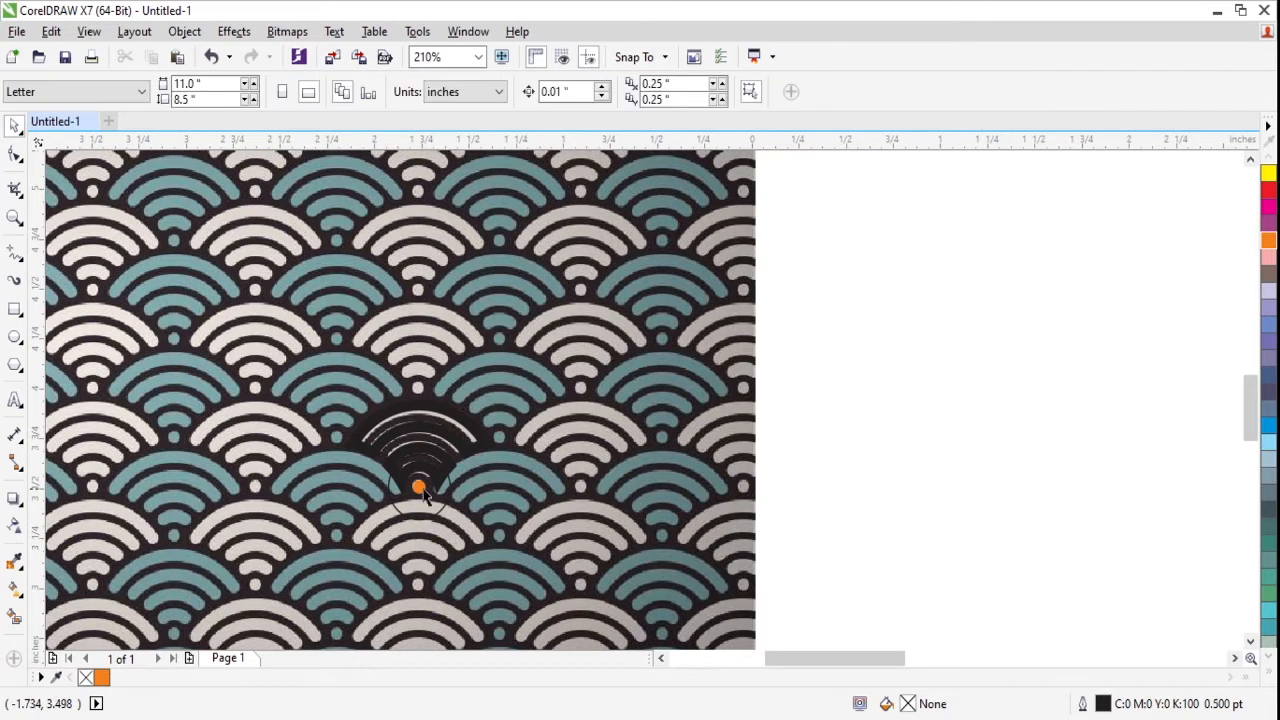
# - Break the motif's inner band curve open at its left outer corner node
pyautogui.scroll(1, 405, 483)
pyautogui.click(407, 431)
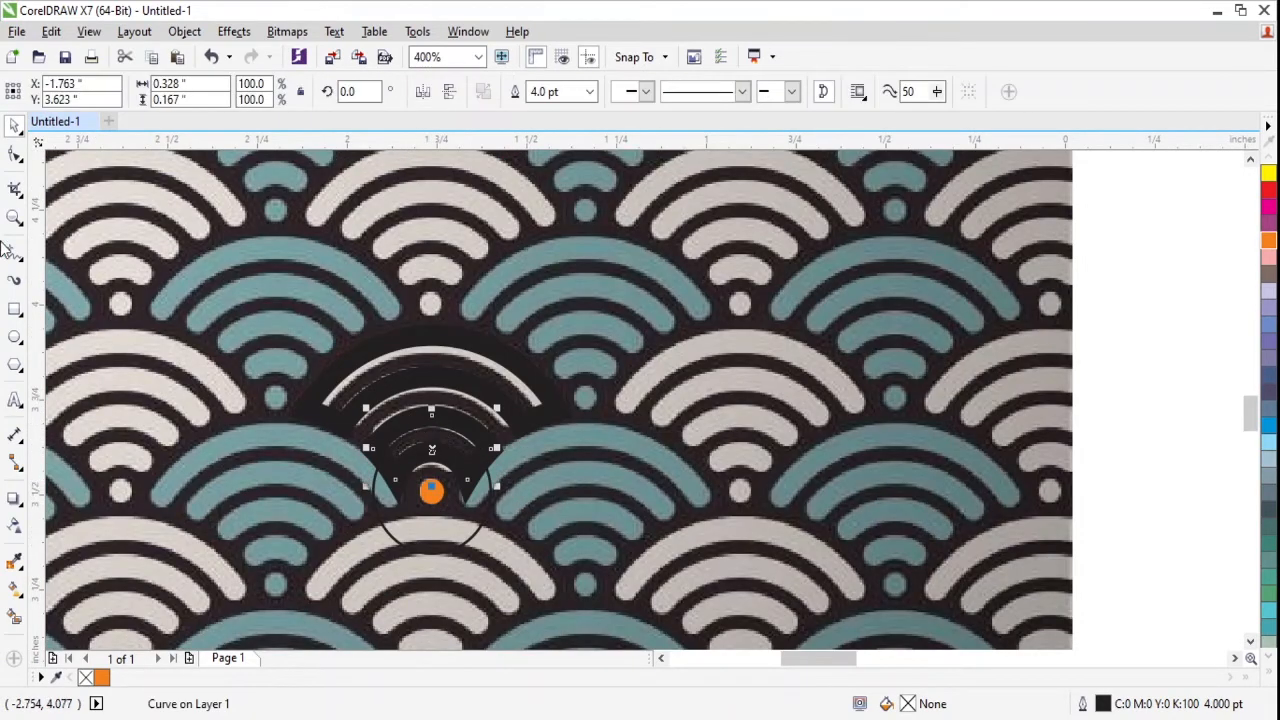
pyautogui.click(15, 153)
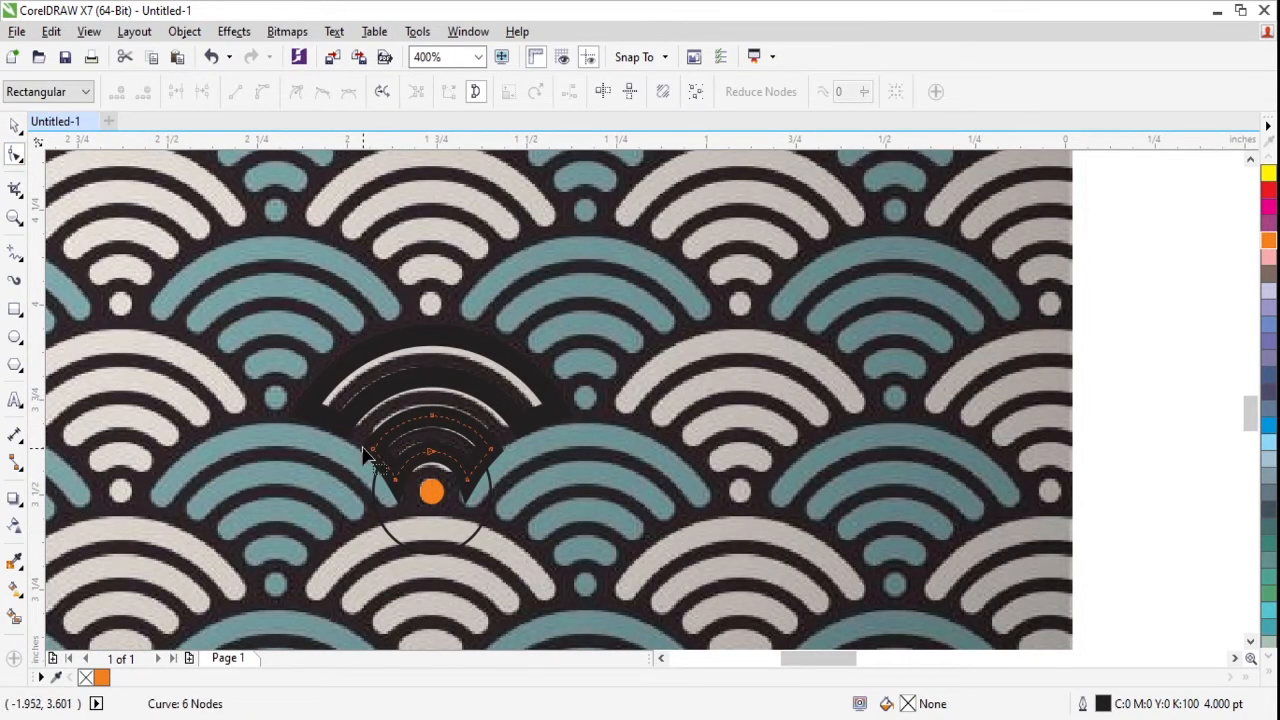
pyautogui.moveTo(359, 437); pyautogui.dragTo(383, 472)
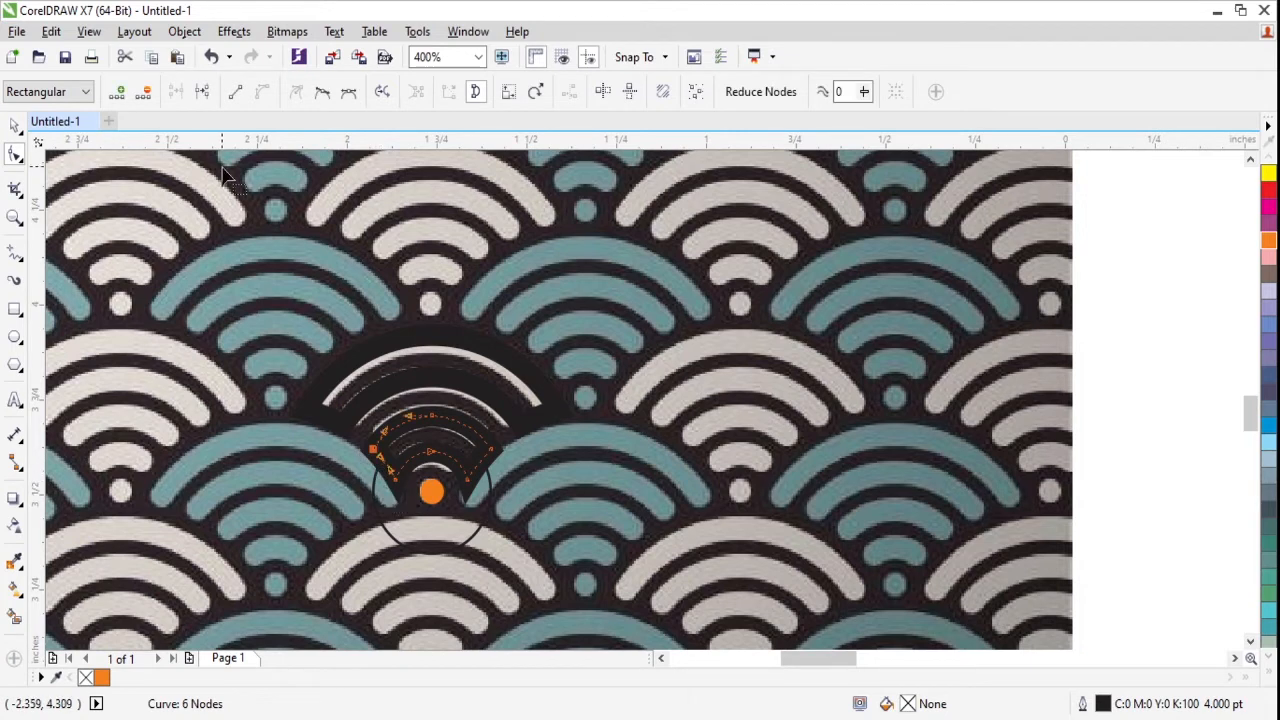
pyautogui.click(203, 91)
pyautogui.press('Delete')
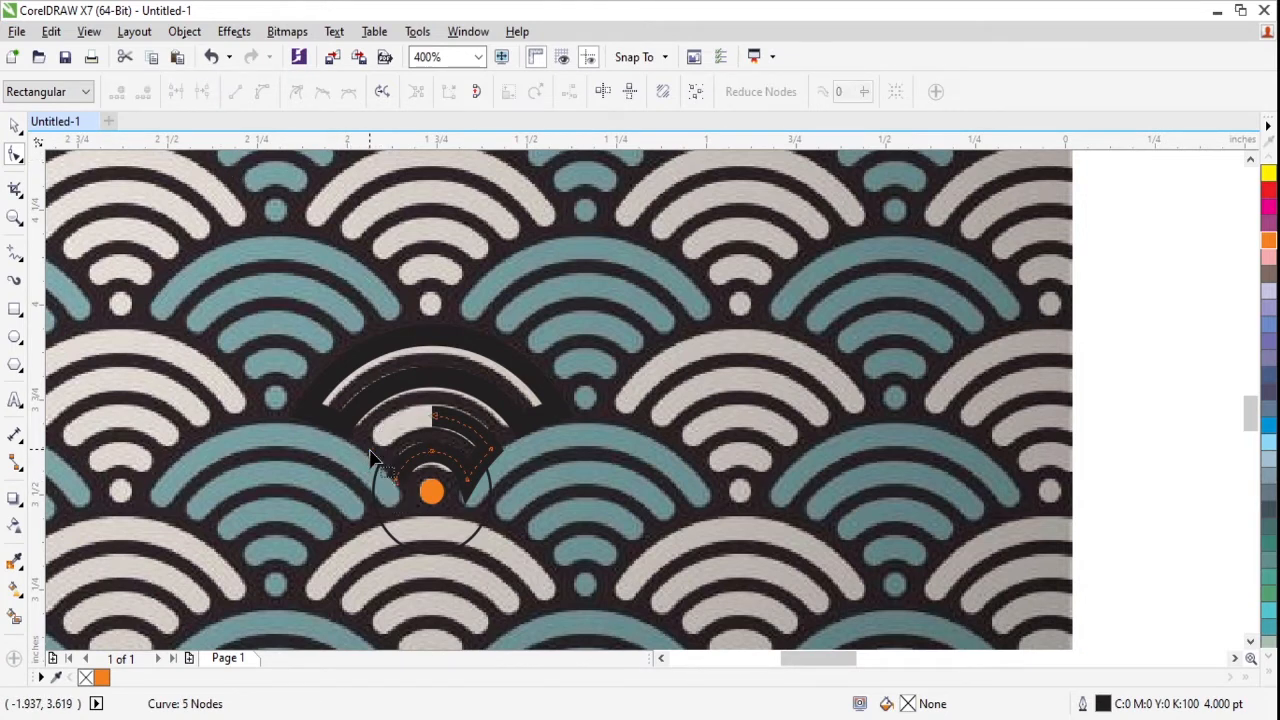
pyautogui.hotkey('ctrl', 'z')
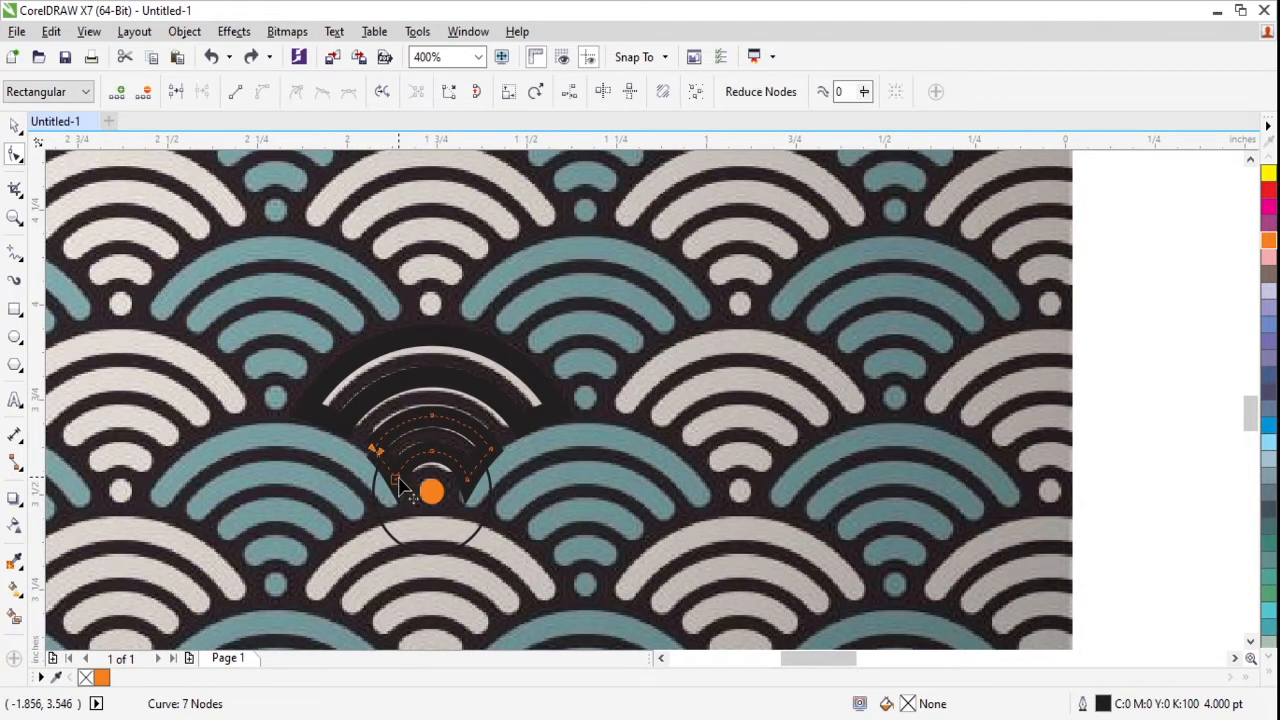
pyautogui.hotkey('ctrl', 'z')
pyautogui.click(378, 453)
pyautogui.press('Delete')
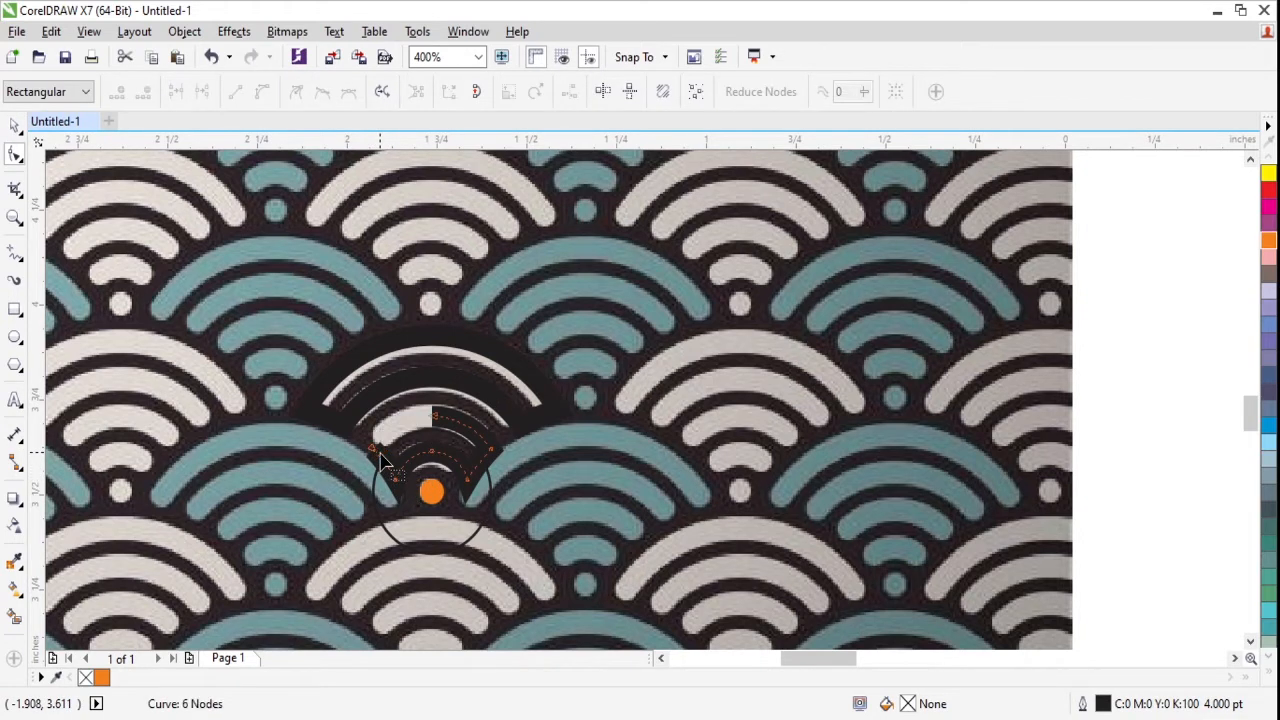
pyautogui.hotkey('ctrl', 'z')
# - Remove the inner band's left and right end segments, splitting the curve at its right outer corner node
pyautogui.press('Delete')
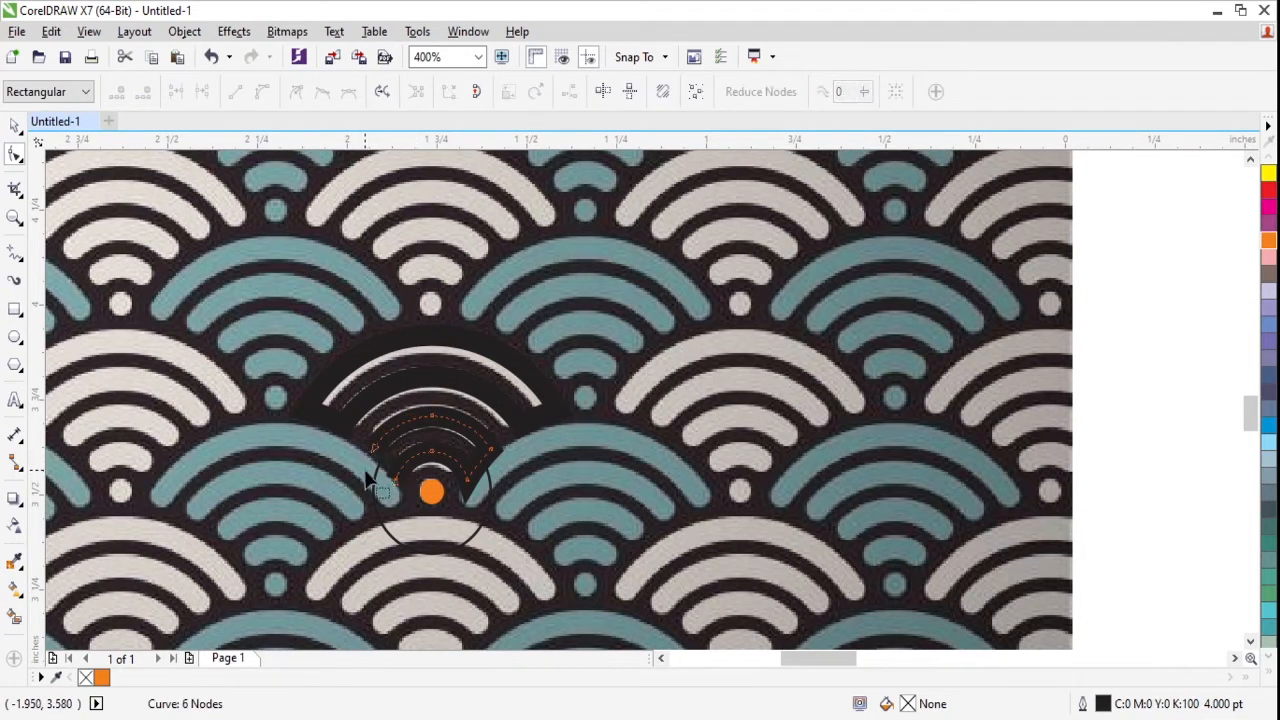
pyautogui.click(490, 449)
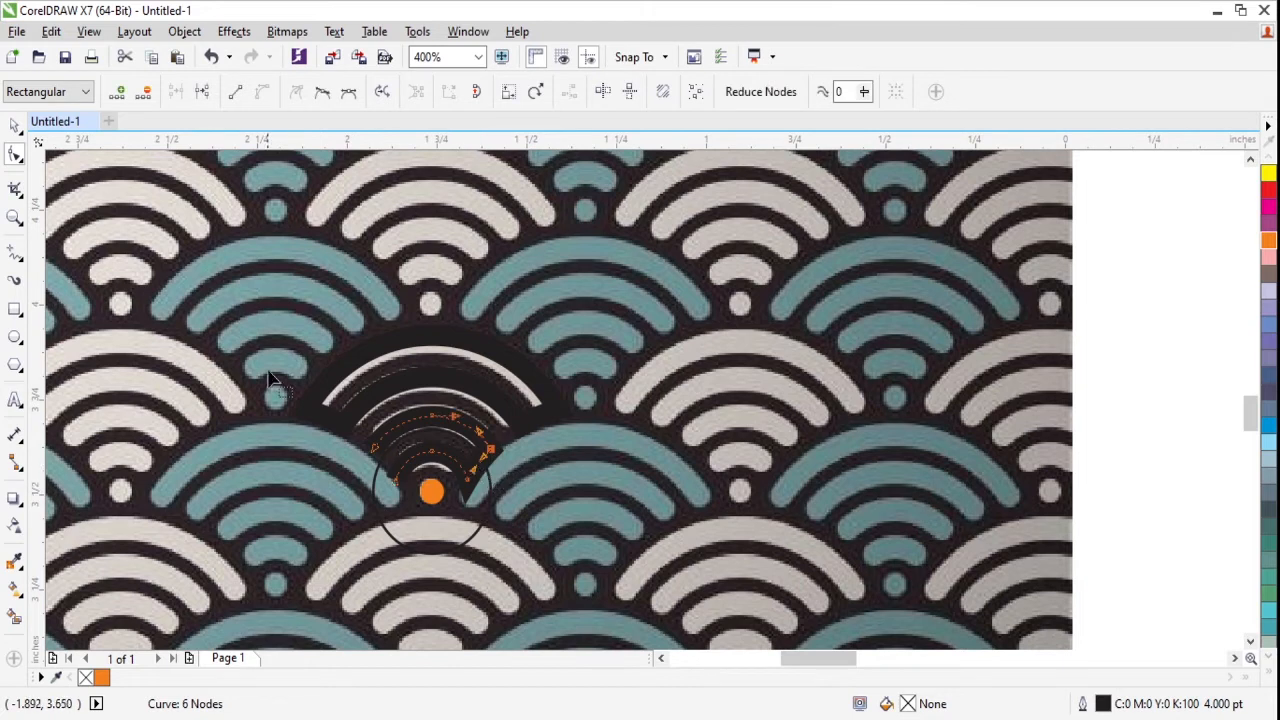
pyautogui.click(201, 91)
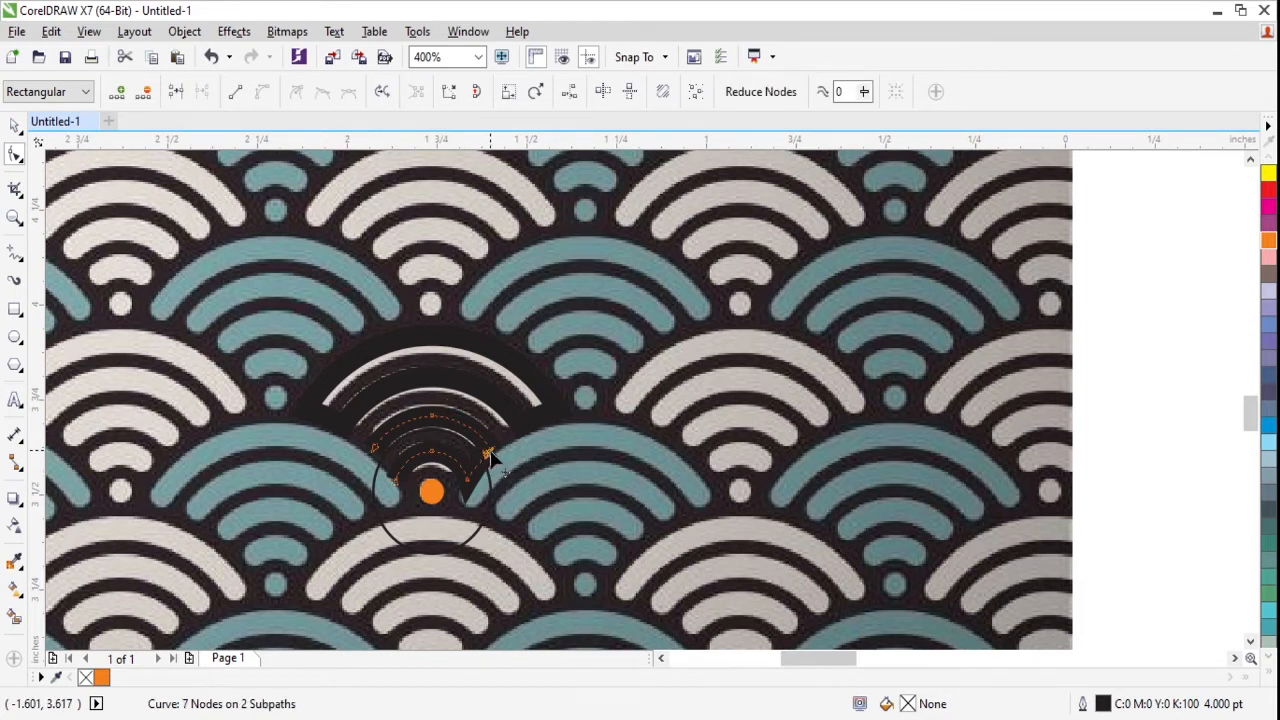
pyautogui.press('space')
pyautogui.press('space')
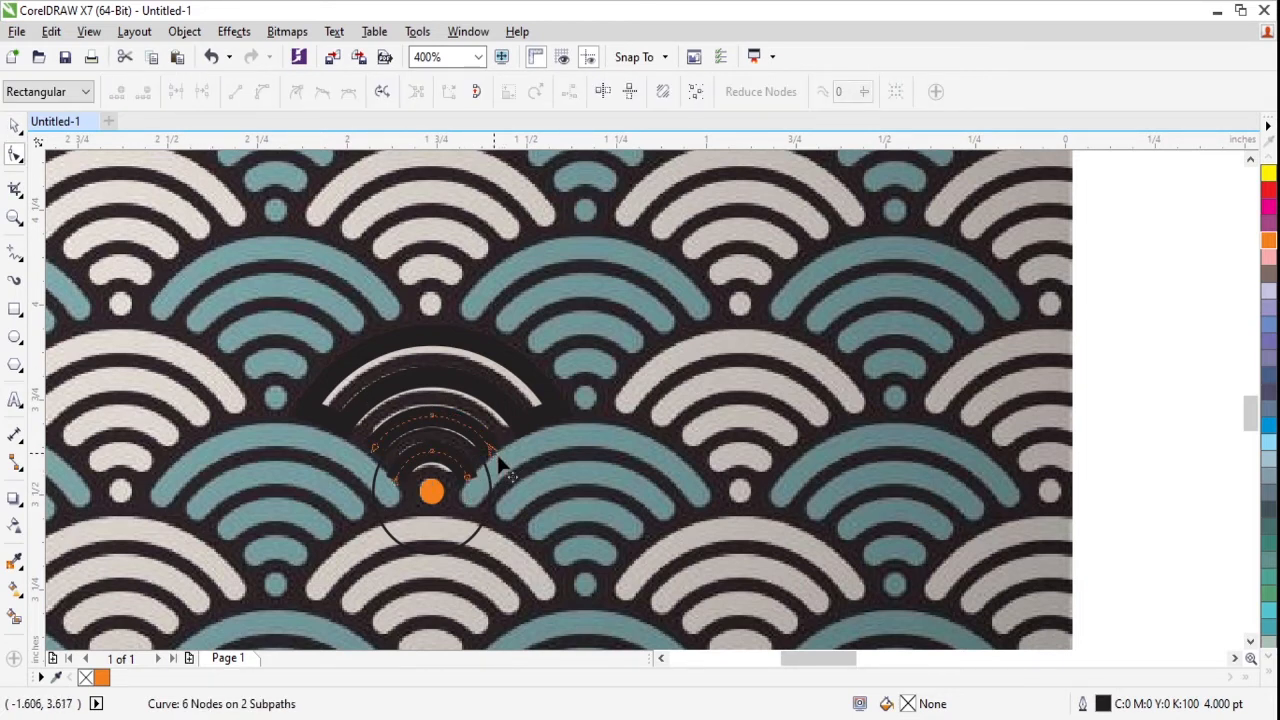
pyautogui.press('space')
pyautogui.press('space')
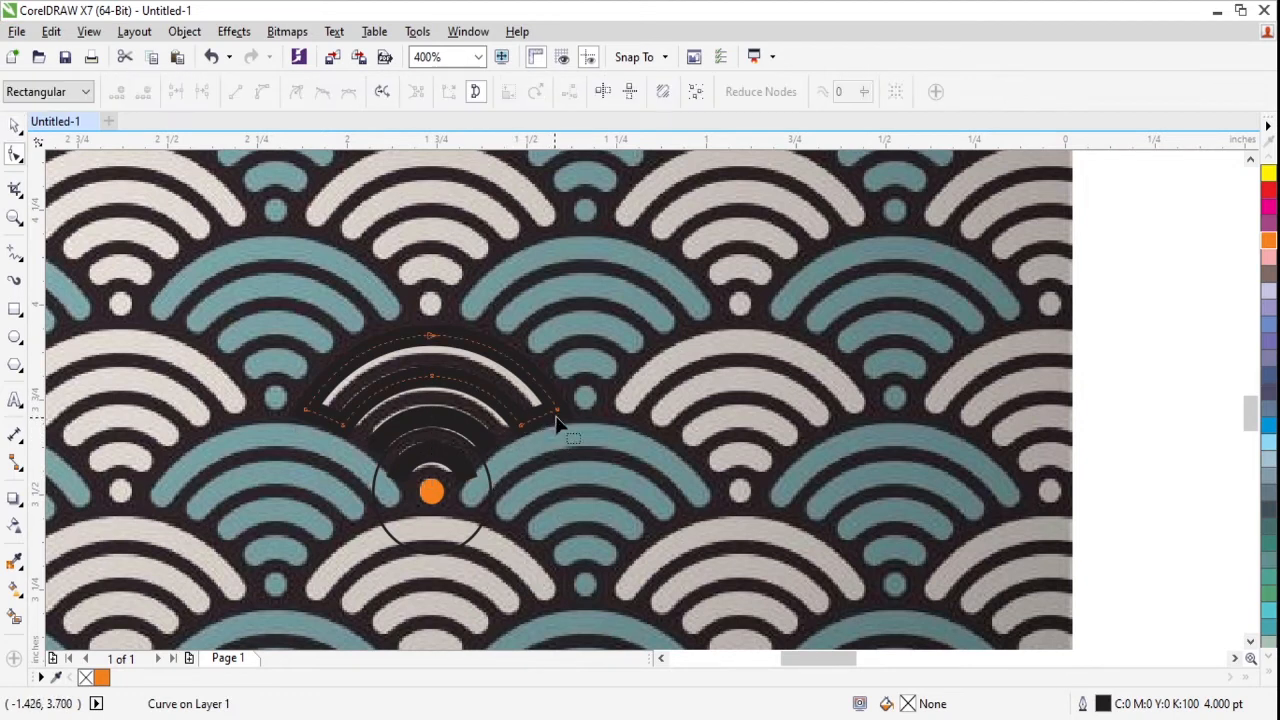
# - Break the outer band curve at its right outer corner node and remove the segment closing that end
pyautogui.moveTo(561, 381); pyautogui.dragTo(555, 441)
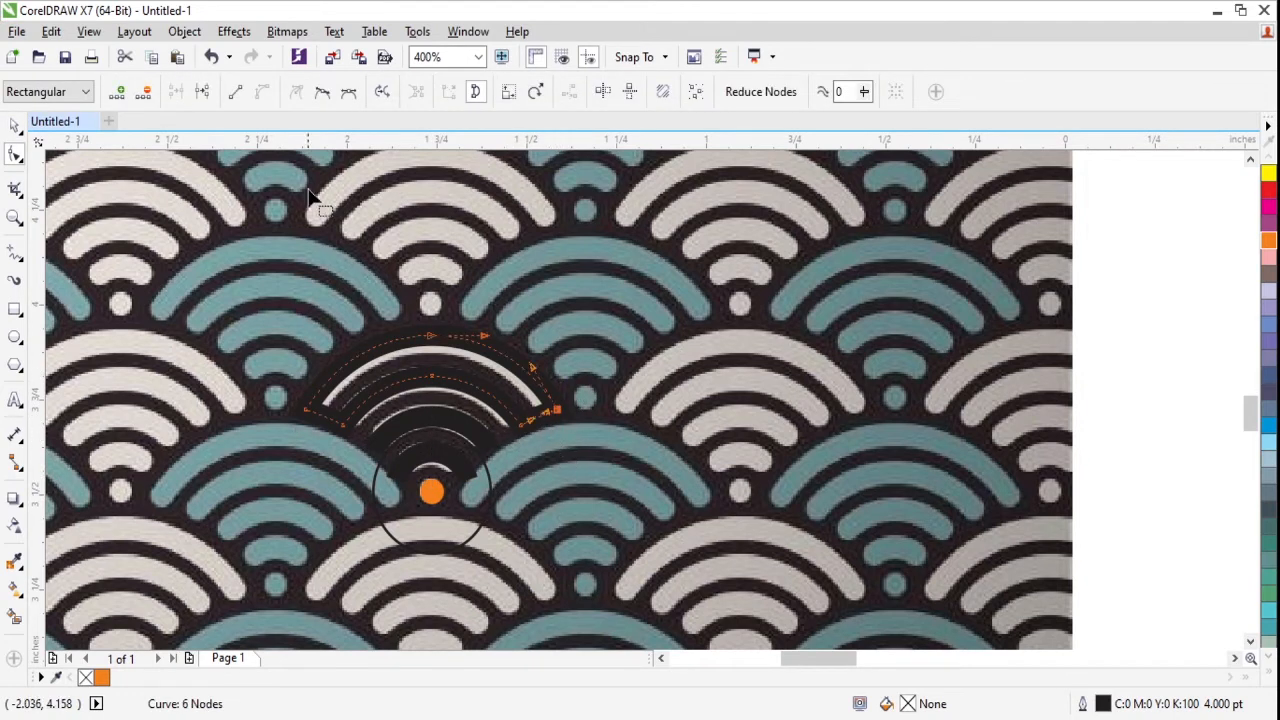
pyautogui.click(202, 92)
pyautogui.press('space')
pyautogui.press('space')
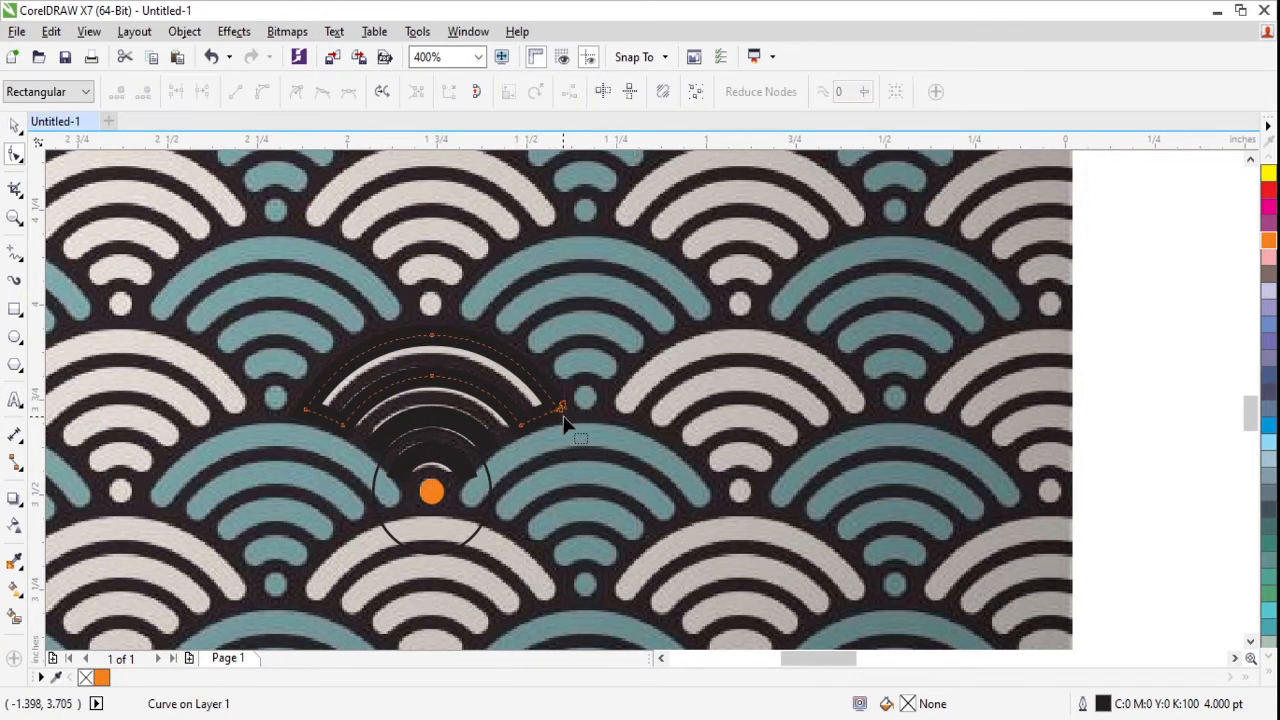
pyautogui.doubleClick(561, 411)
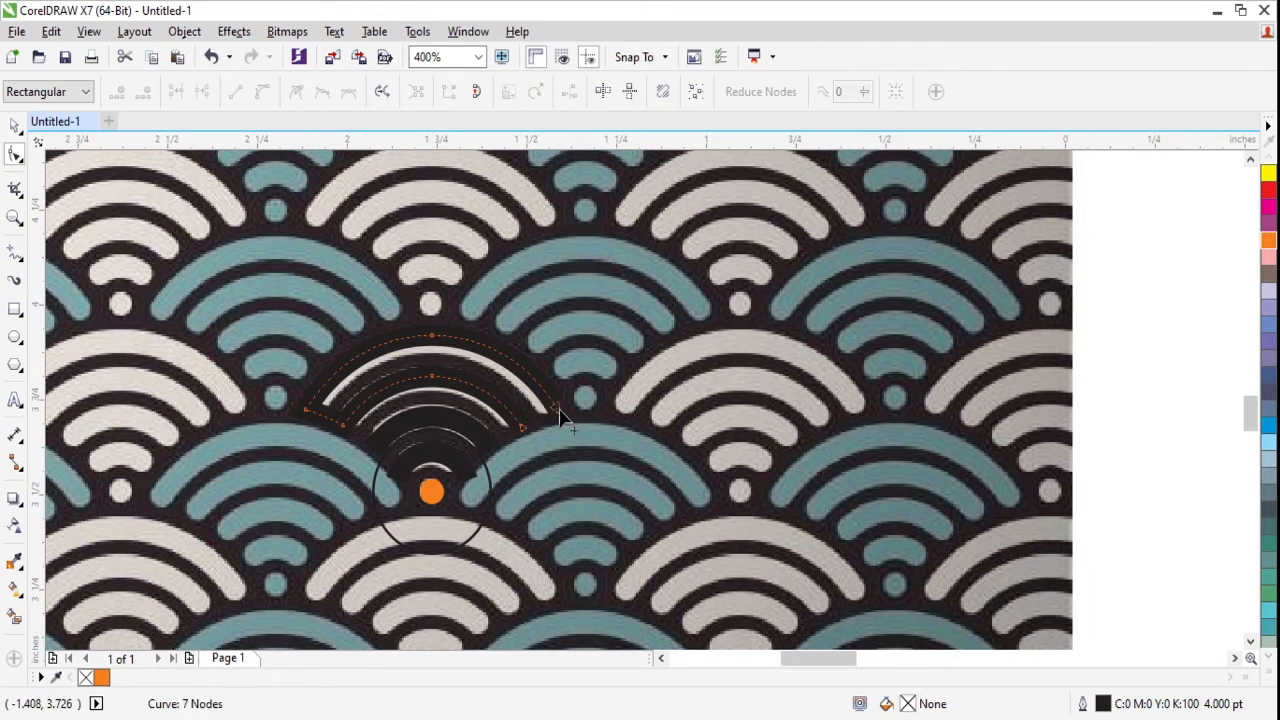
# - Break the outer band curve at its left outer corner node and remove the segment closing that end
pyautogui.click(306, 413)
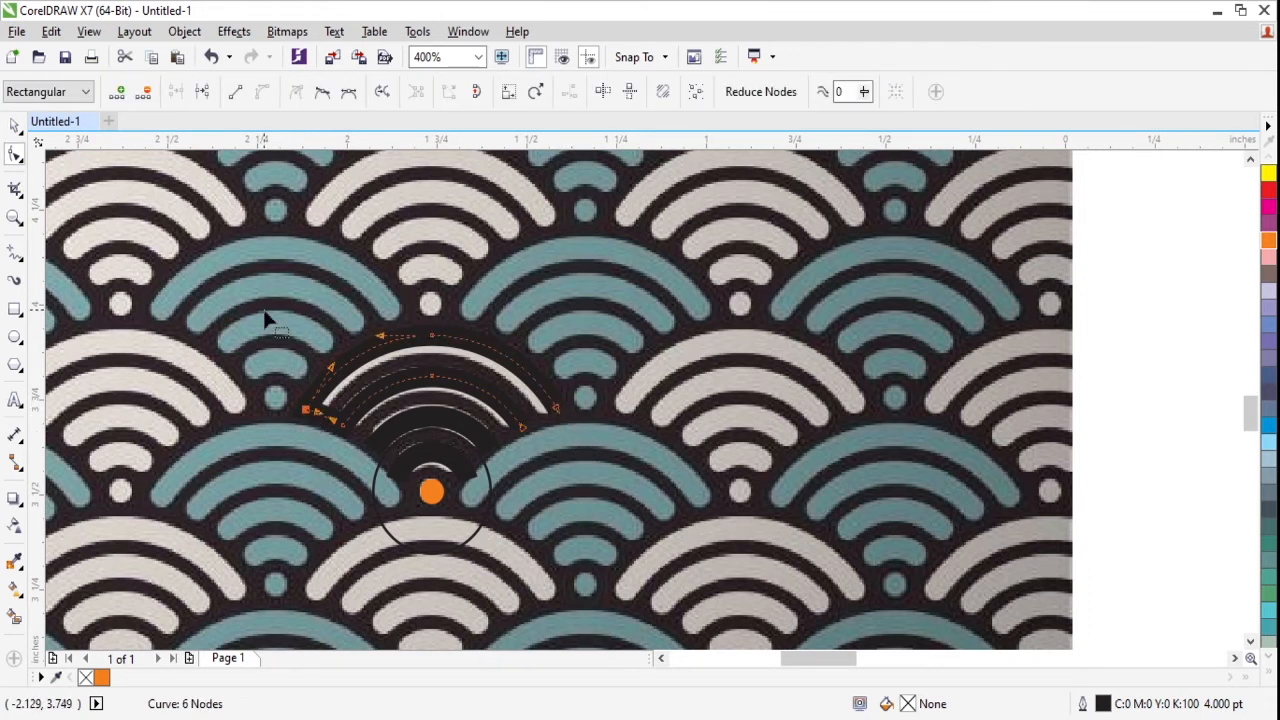
pyautogui.click(202, 92)
pyautogui.press('space')
pyautogui.press('space')
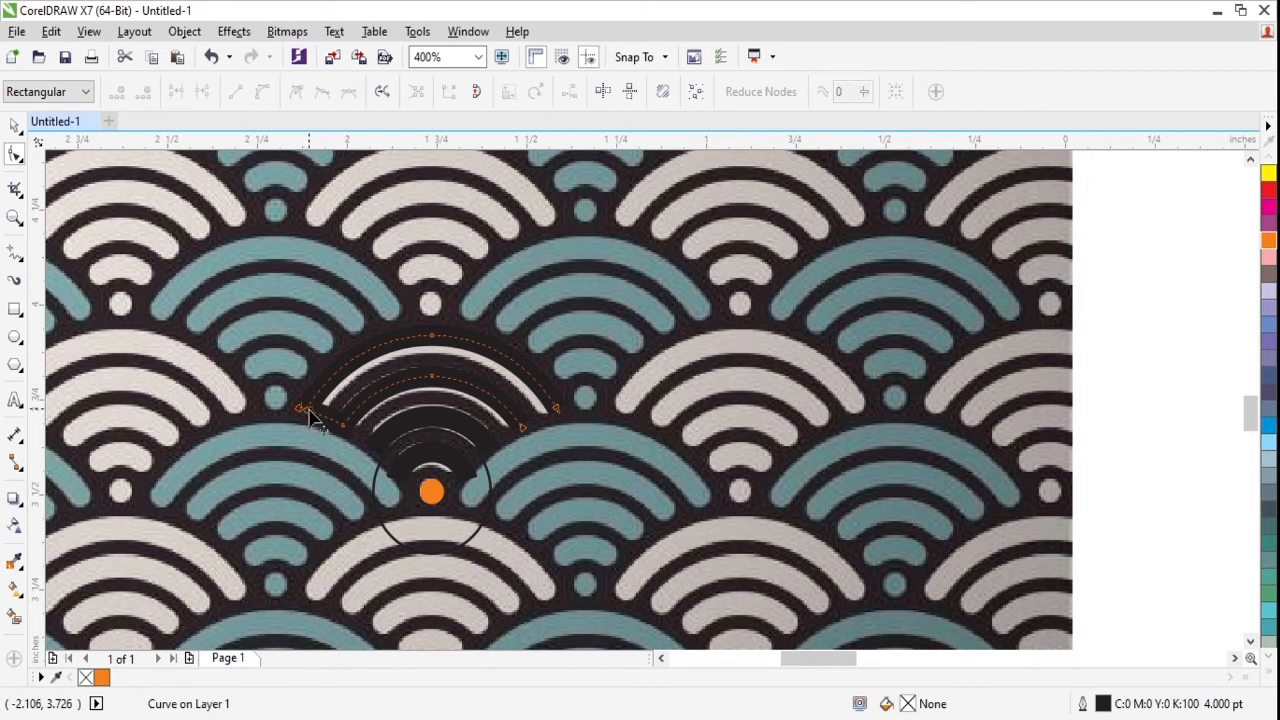
pyautogui.doubleClick(308, 411)
pyautogui.press('space')
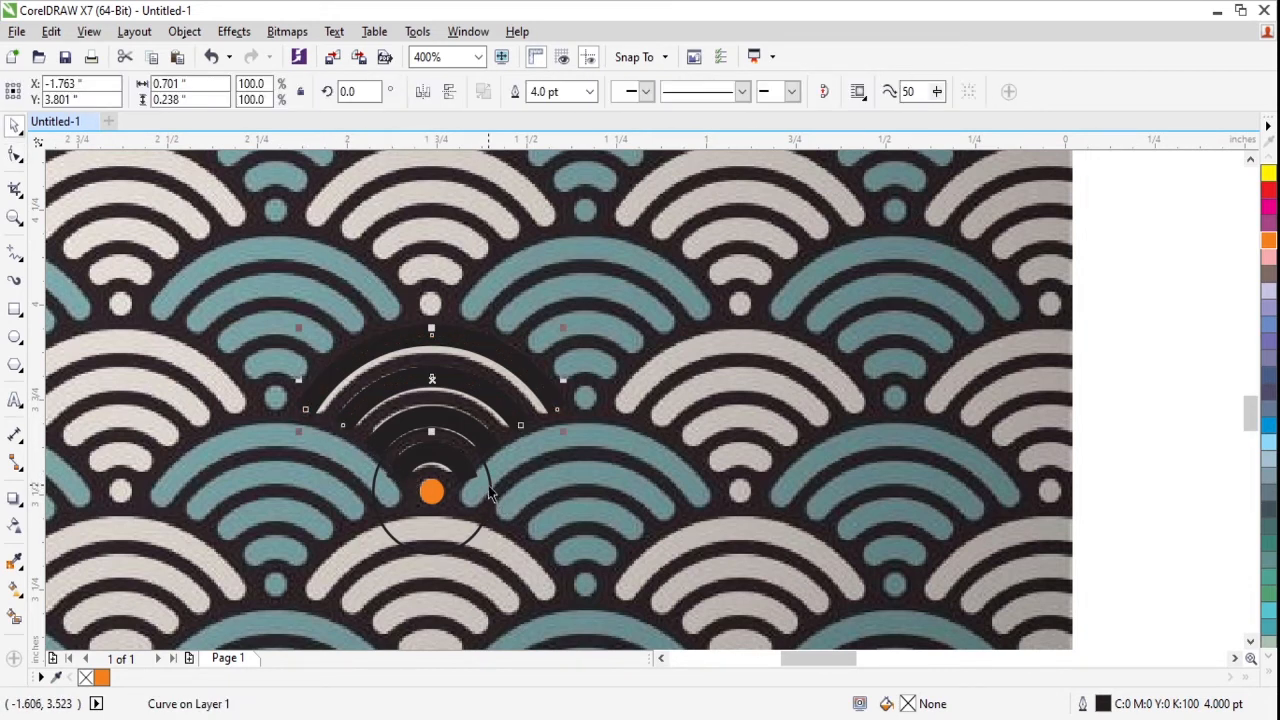
# - Delete the thin circle around the orange dot and recolor the outlines of both band curves yellow
pyautogui.click(488, 476)
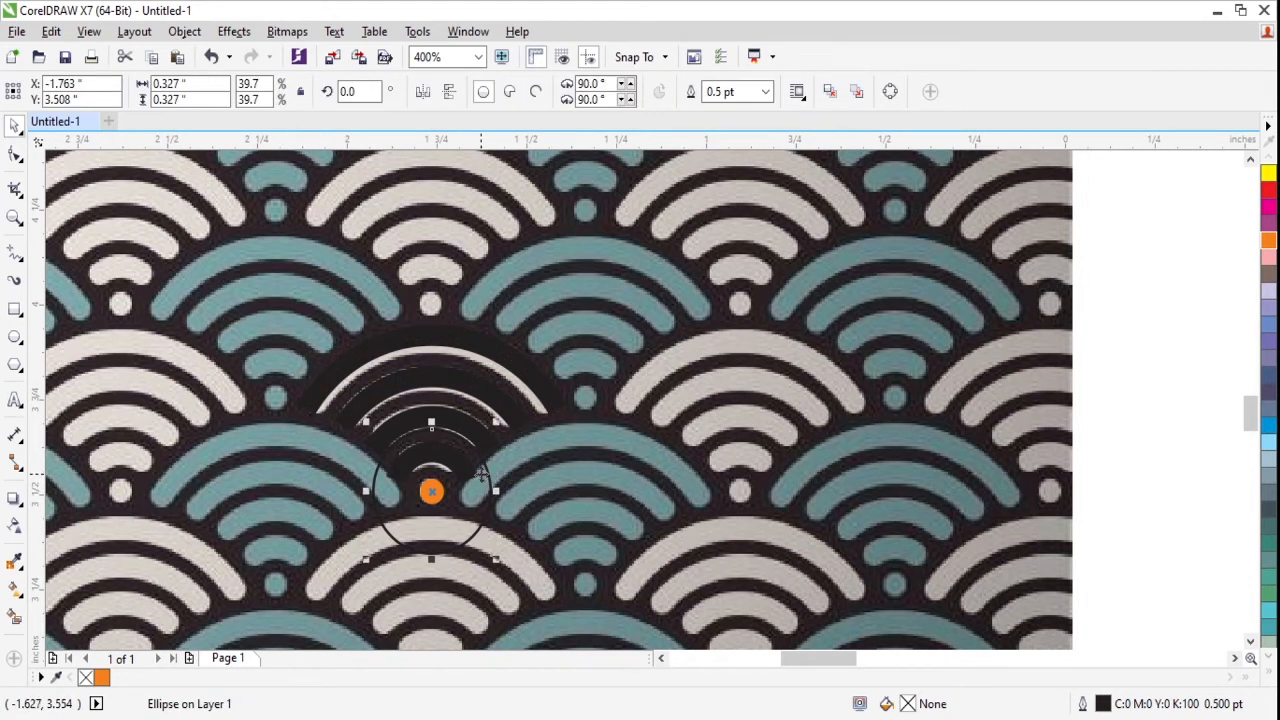
pyautogui.press('Delete')
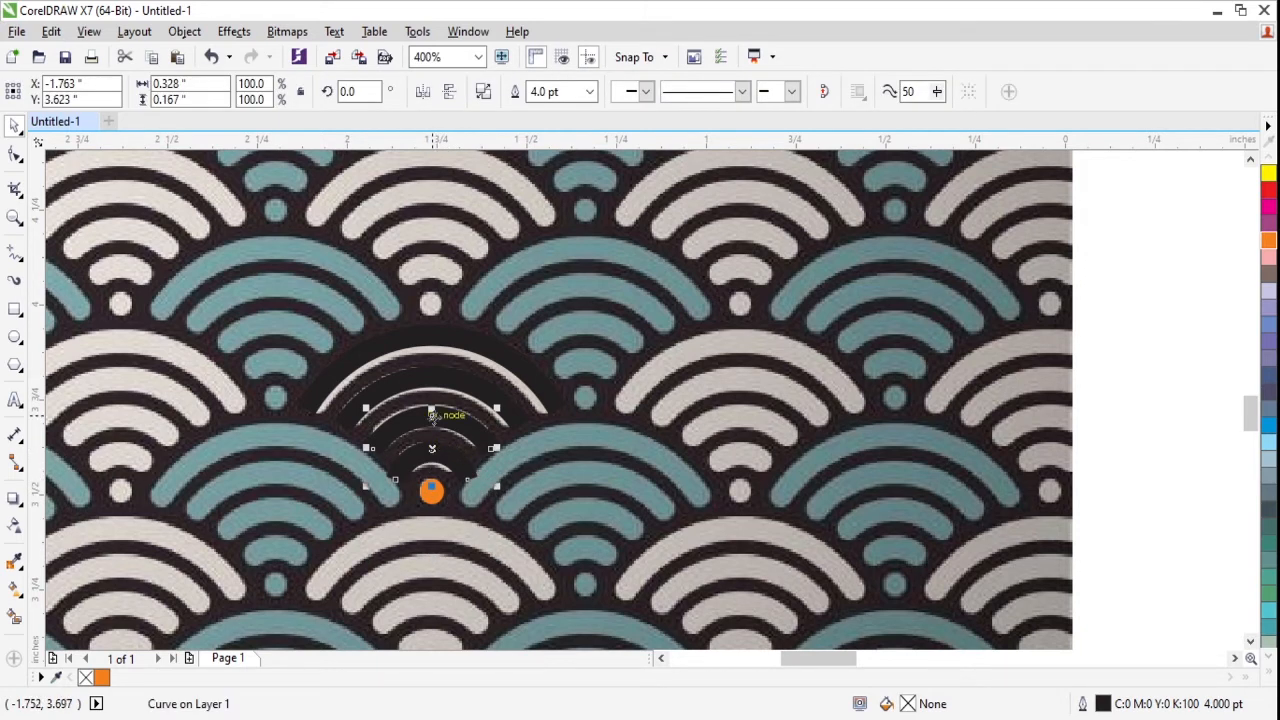
pyautogui.keyDown('shift'); pyautogui.click(398, 388); pyautogui.keyUp('shift')
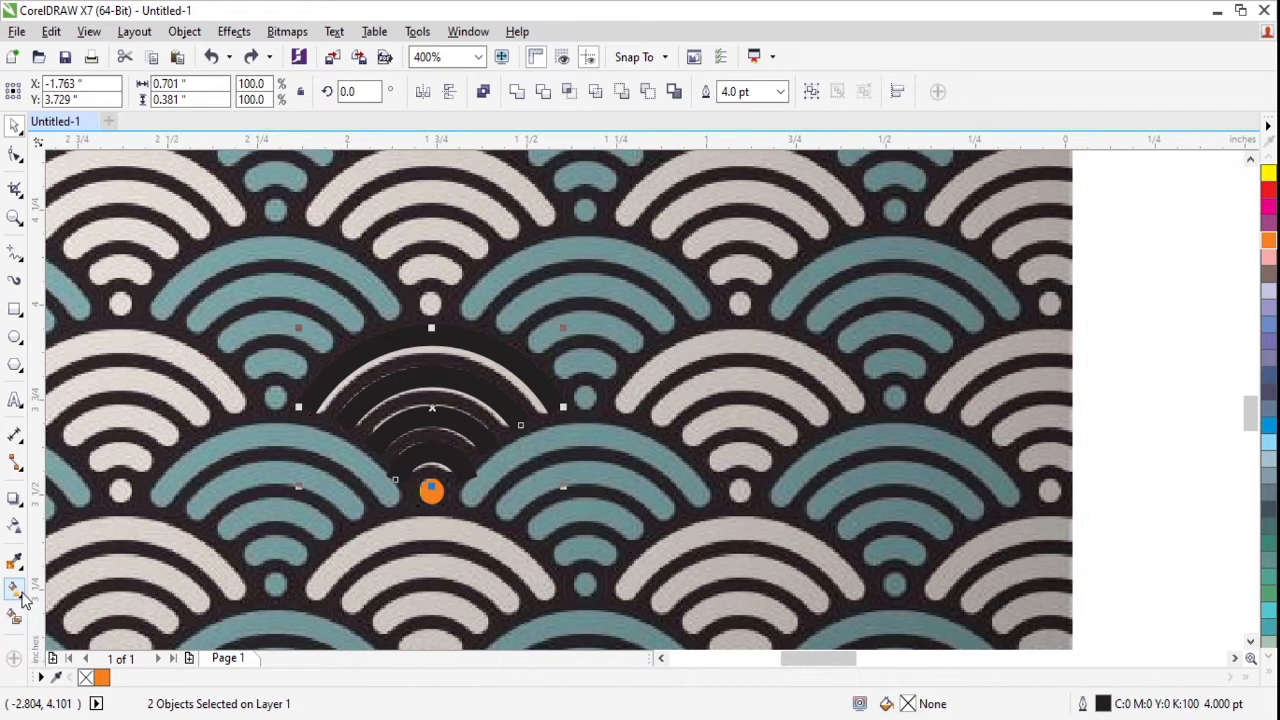
pyautogui.click(770, 91)
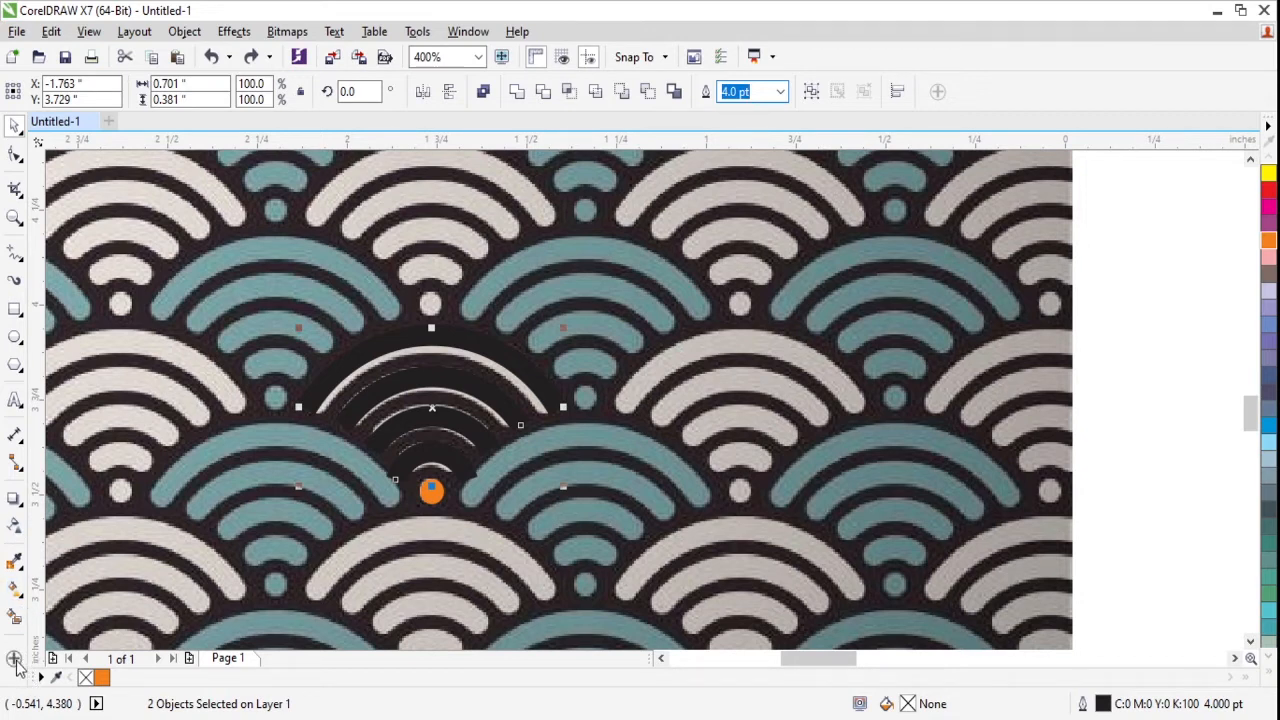
pyautogui.click(16, 660)
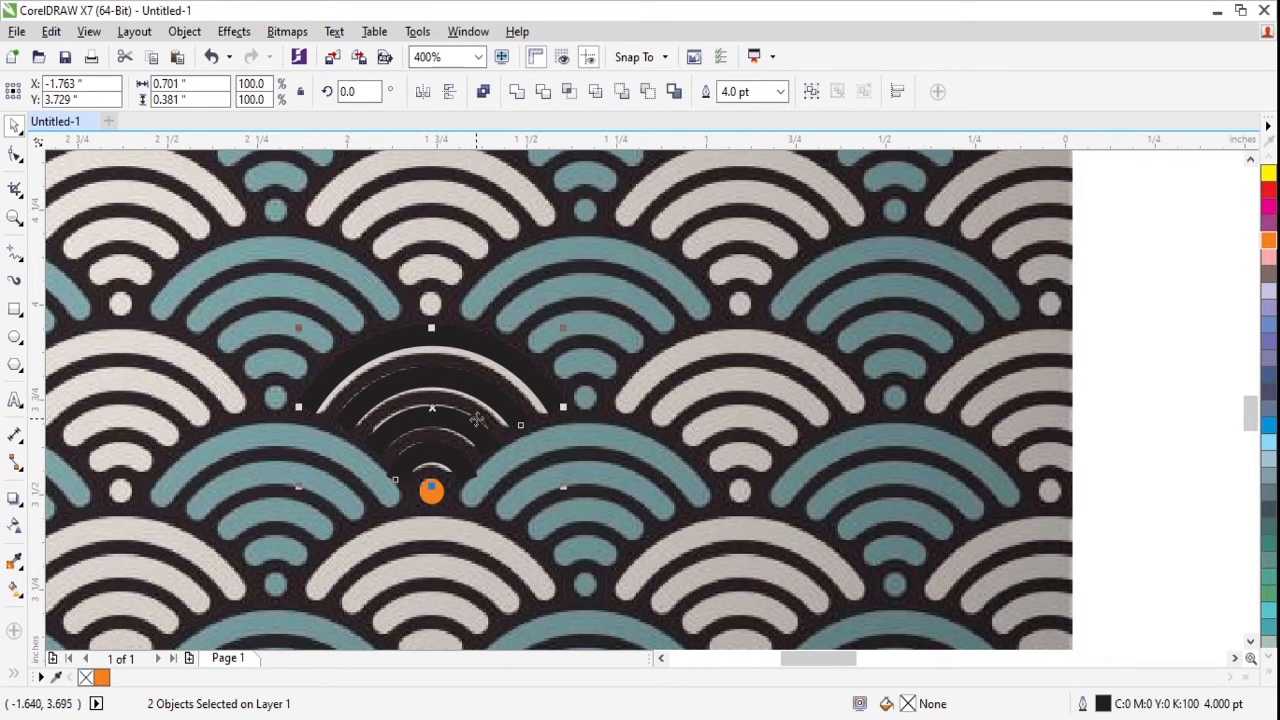
pyautogui.click(1268, 174)
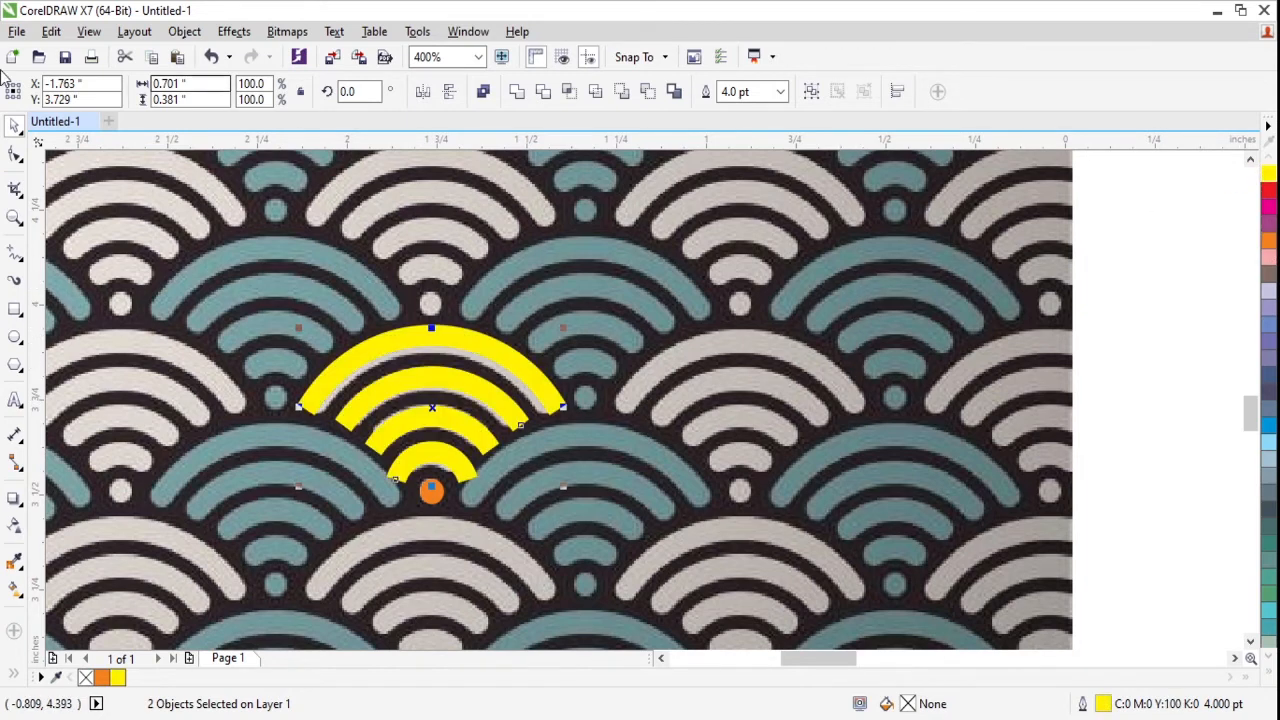
# - Break the outer yellow band apart into separate arcs, test-move the outermost arc and undo the move
pyautogui.click(16, 153)
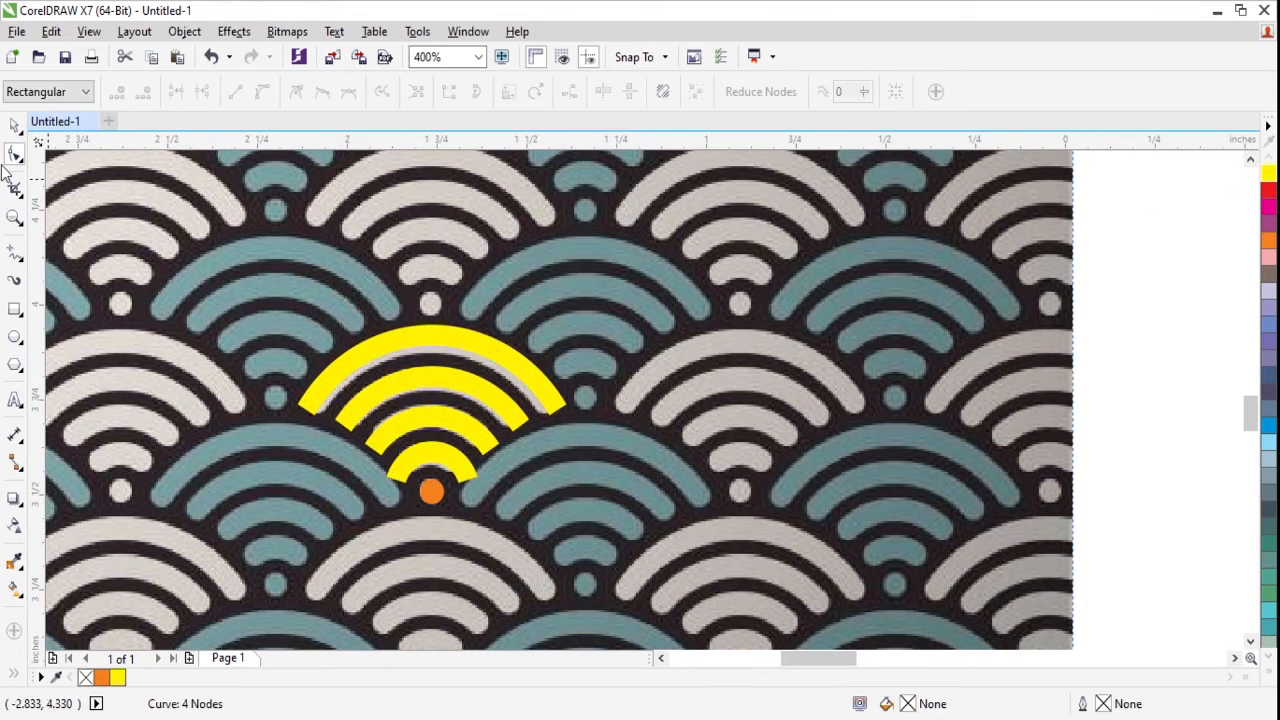
pyautogui.click(14, 127)
pyautogui.click(343, 314)
pyautogui.click(392, 347)
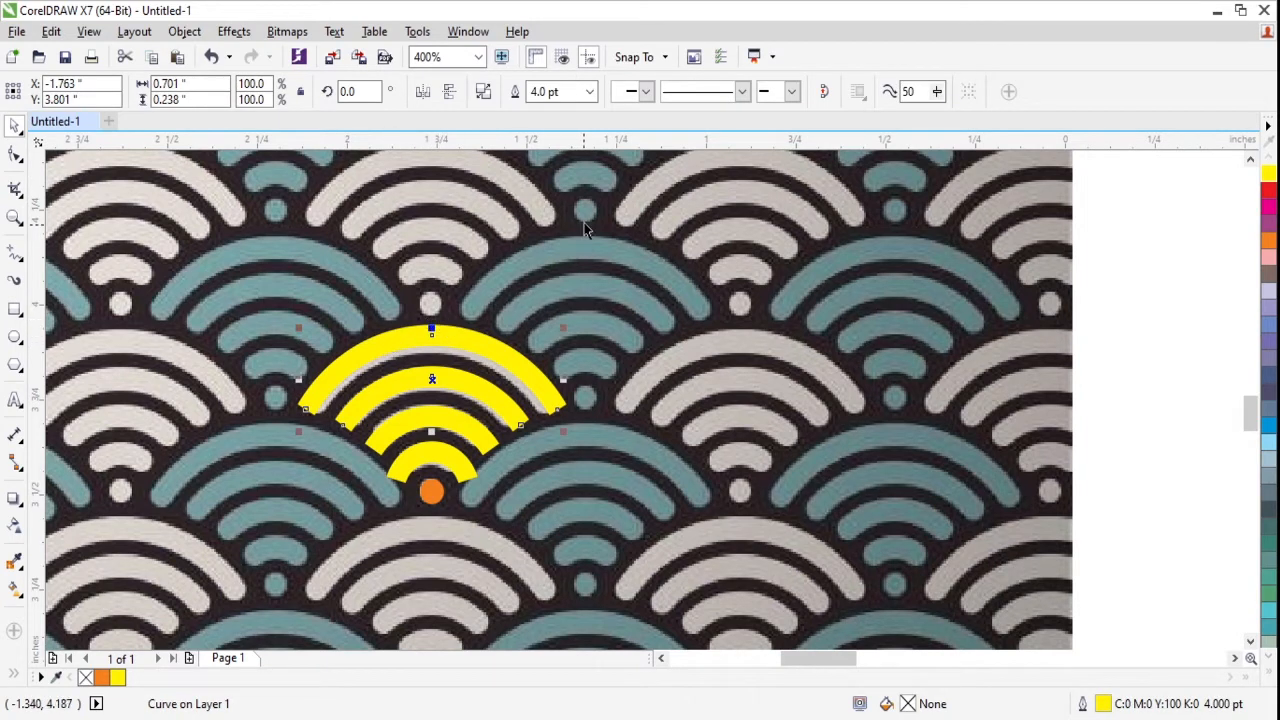
pyautogui.click(484, 92)
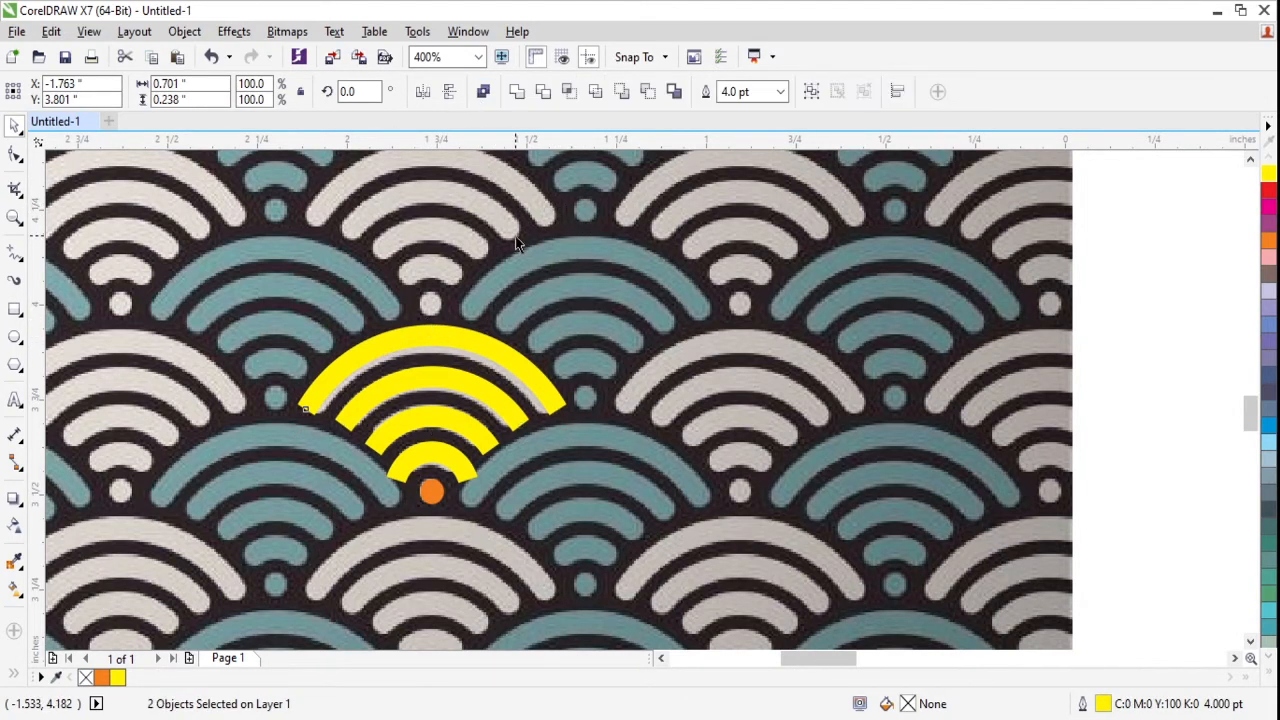
pyautogui.click(514, 236)
pyautogui.click(469, 364)
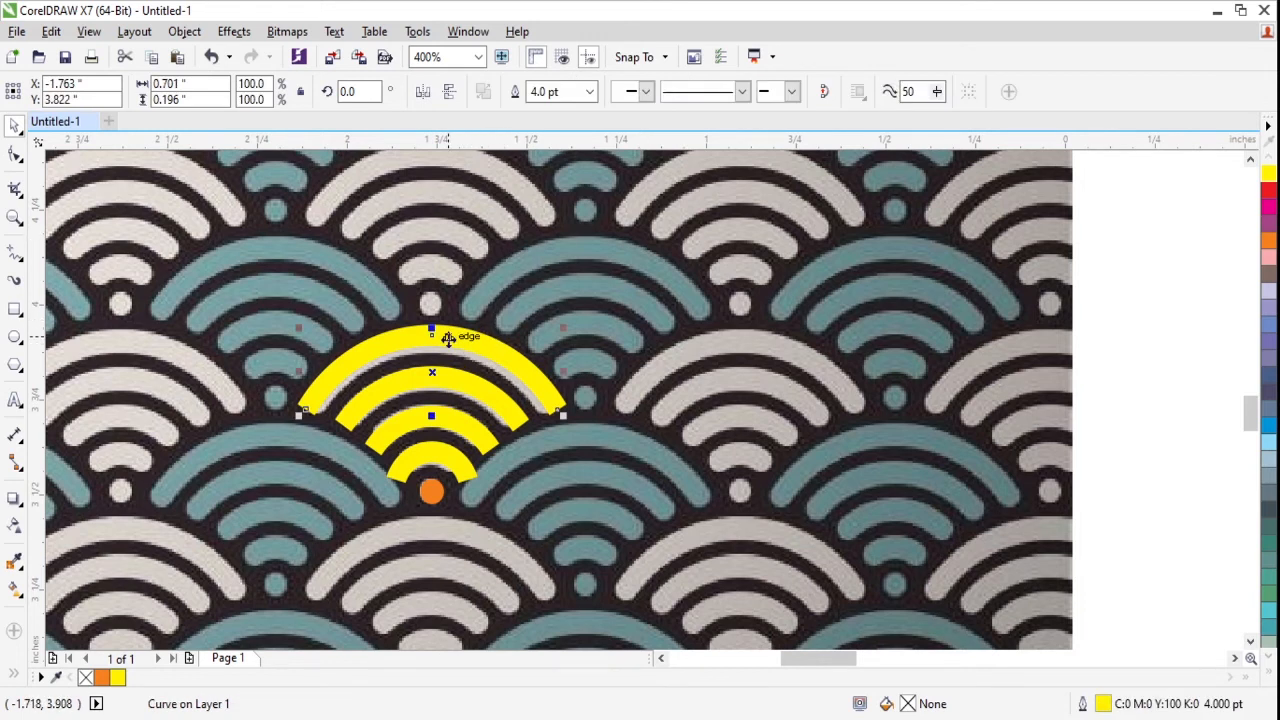
pyautogui.moveTo(465, 332); pyautogui.dragTo(476, 292)
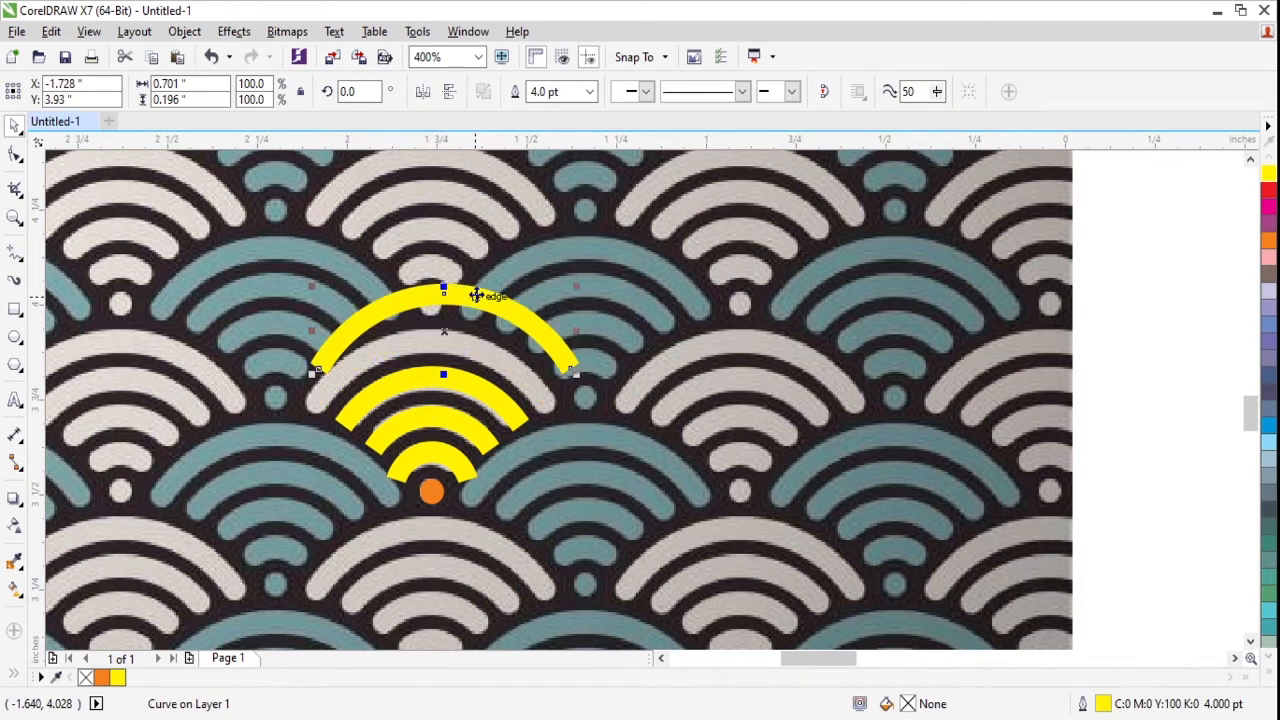
pyautogui.hotkey('ctrl', 'z')
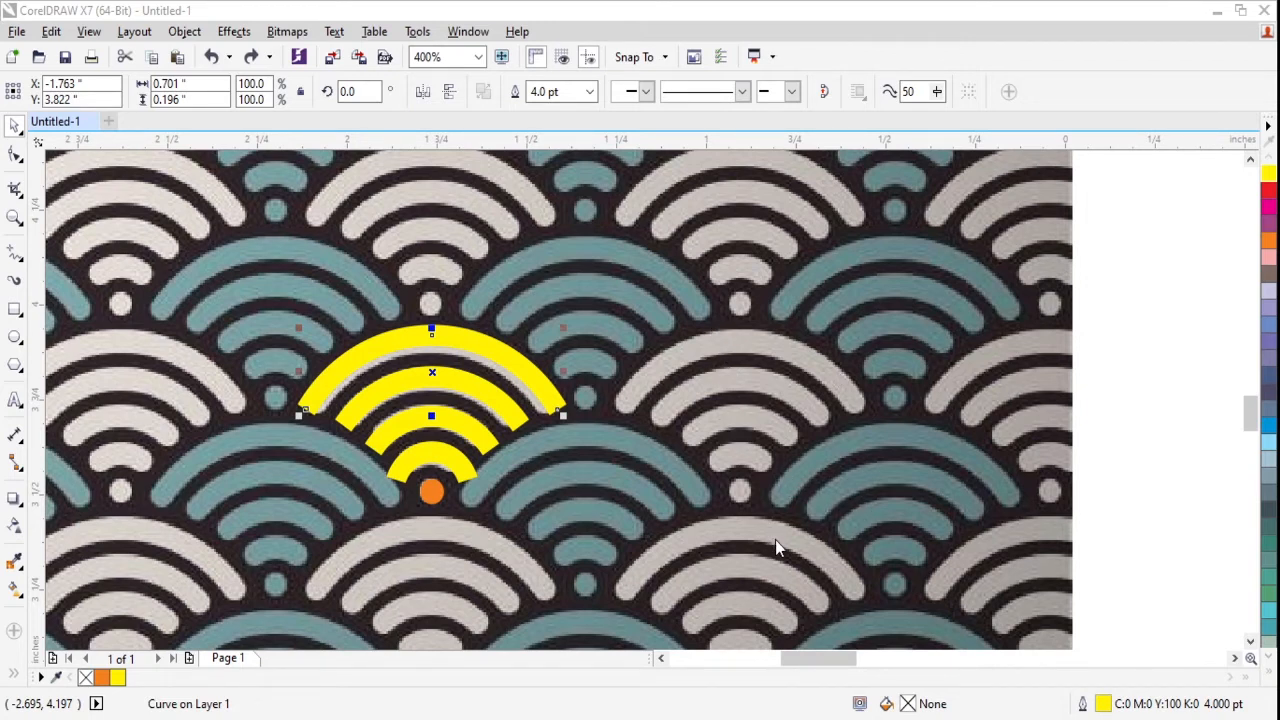
# - Give the yellow arcs of the motif rounded line caps
pyautogui.click(497, 410)
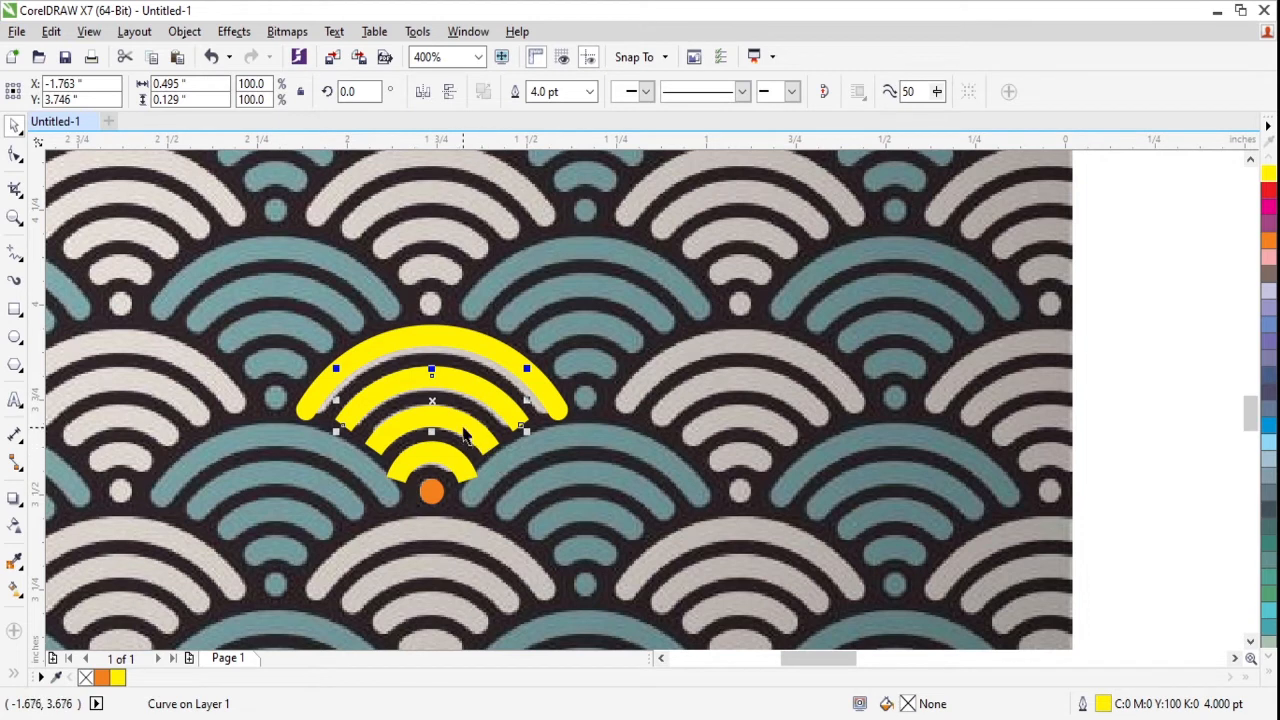
pyautogui.keyDown('shift'); pyautogui.click(445, 452); pyautogui.keyUp('shift')
pyautogui.keyDown('shift'); pyautogui.click(445, 457); pyautogui.keyUp('shift')
pyautogui.keyDown('shift'); pyautogui.click(447, 458); pyautogui.keyUp('shift')
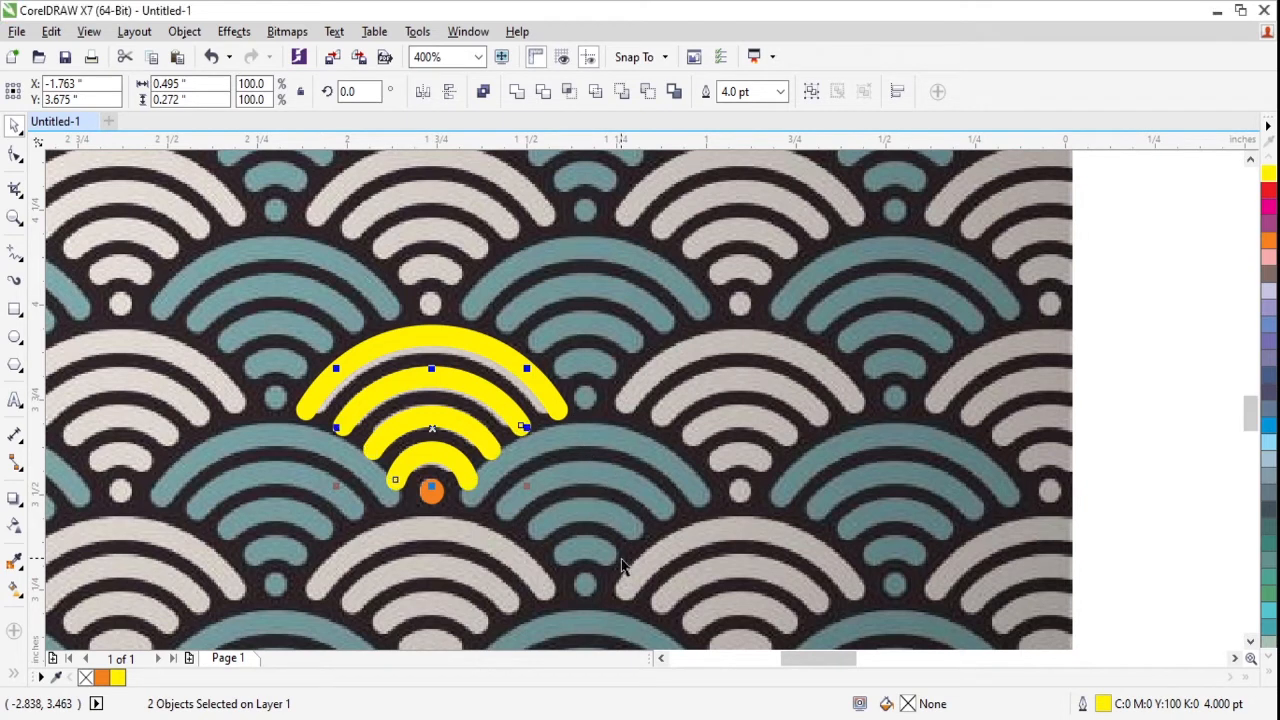
# - Shorten the innermost yellow arc's right end slightly by adding a node near it and removing the end node
pyautogui.click(15, 153)
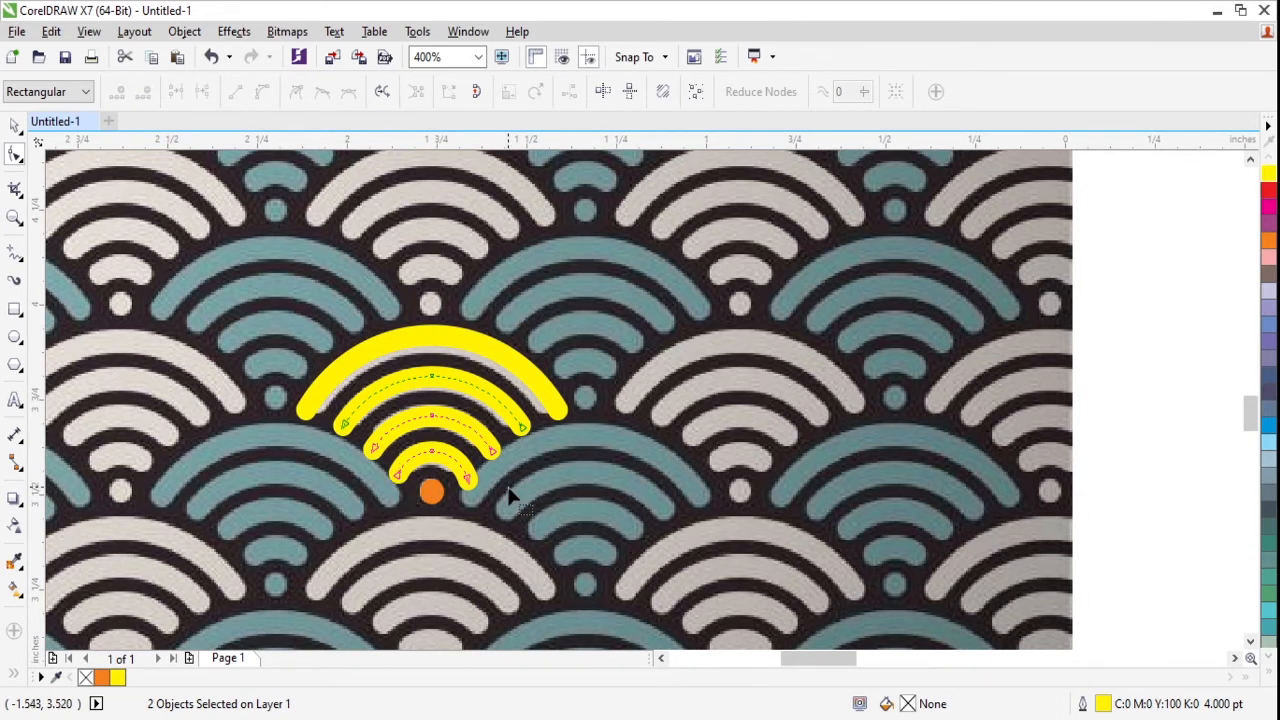
pyautogui.click(464, 472)
pyautogui.doubleClick(464, 470)
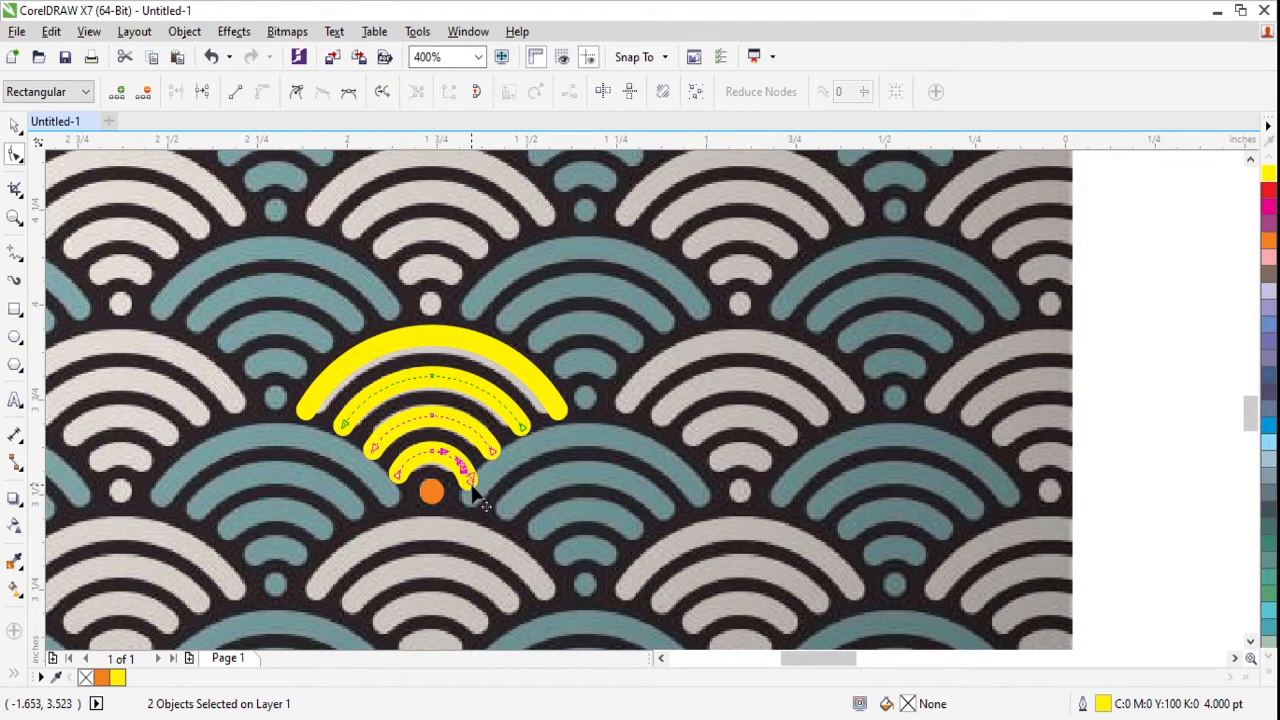
pyautogui.doubleClick(471, 485)
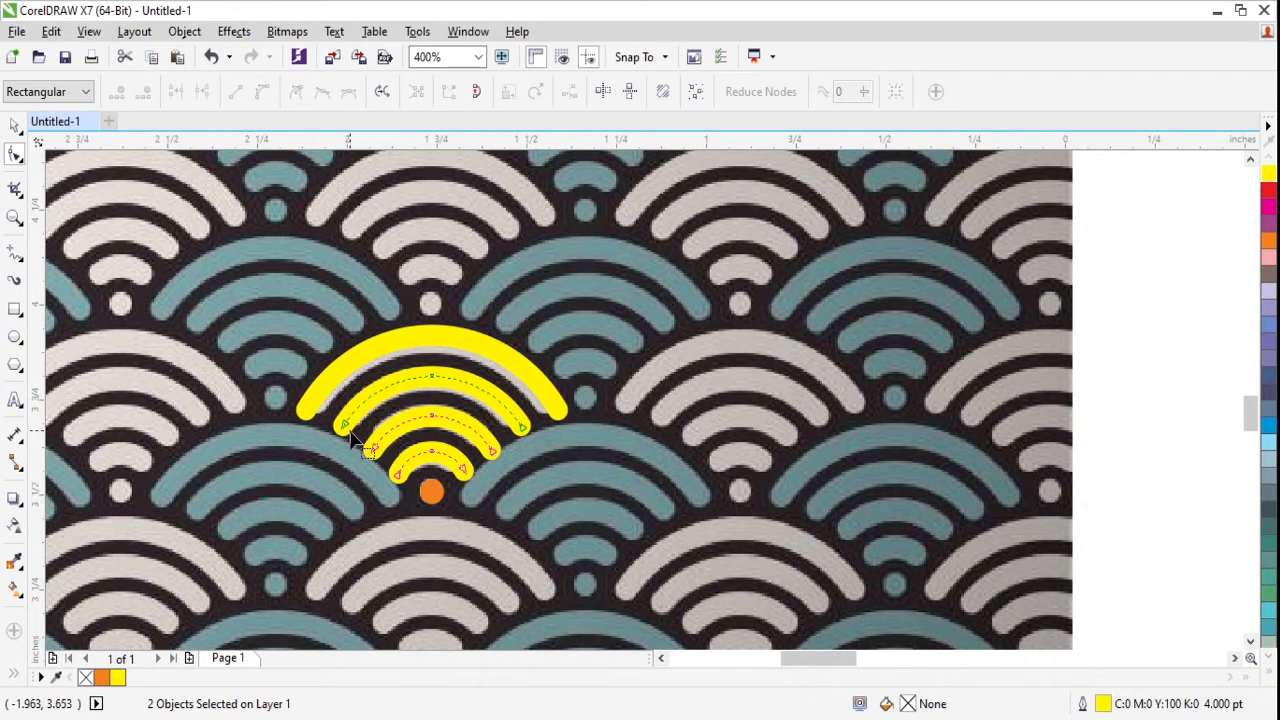
# - Shorten both ends of the outermost yellow arc by adding a node near each end and removing the end nodes
pyautogui.click(314, 405)
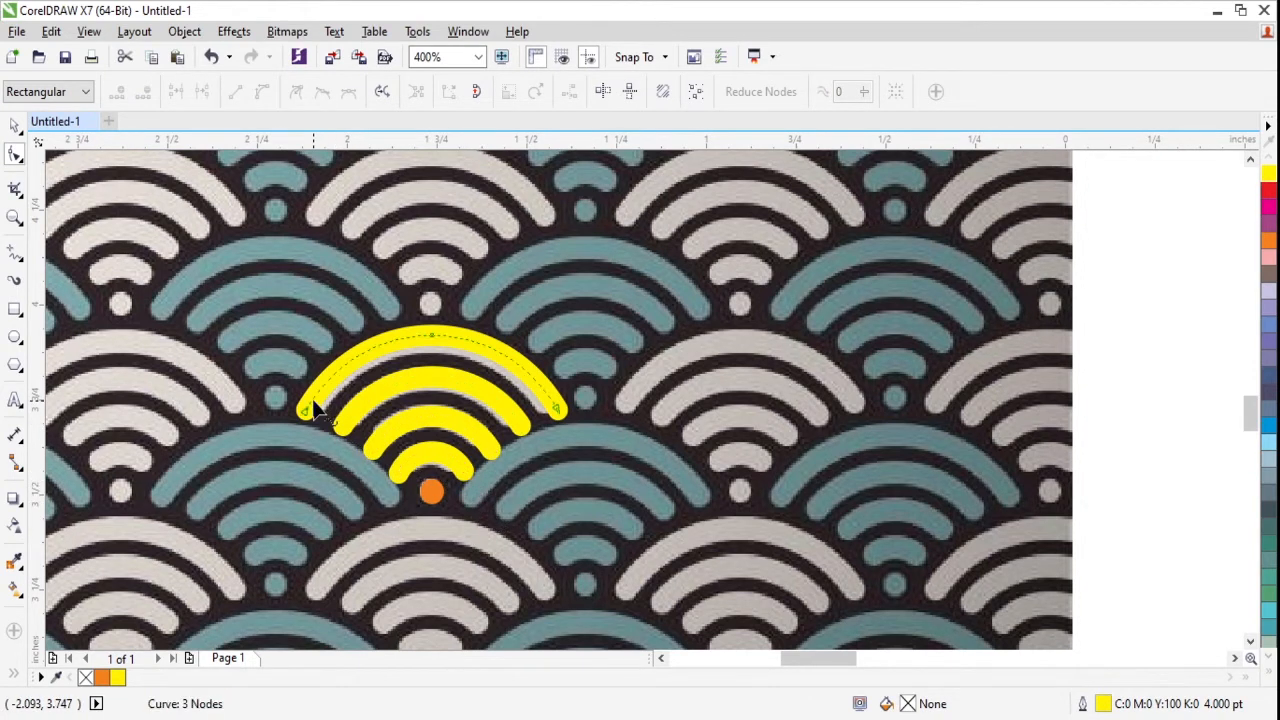
pyautogui.doubleClick(313, 403)
pyautogui.doubleClick(304, 410)
pyautogui.doubleClick(553, 403)
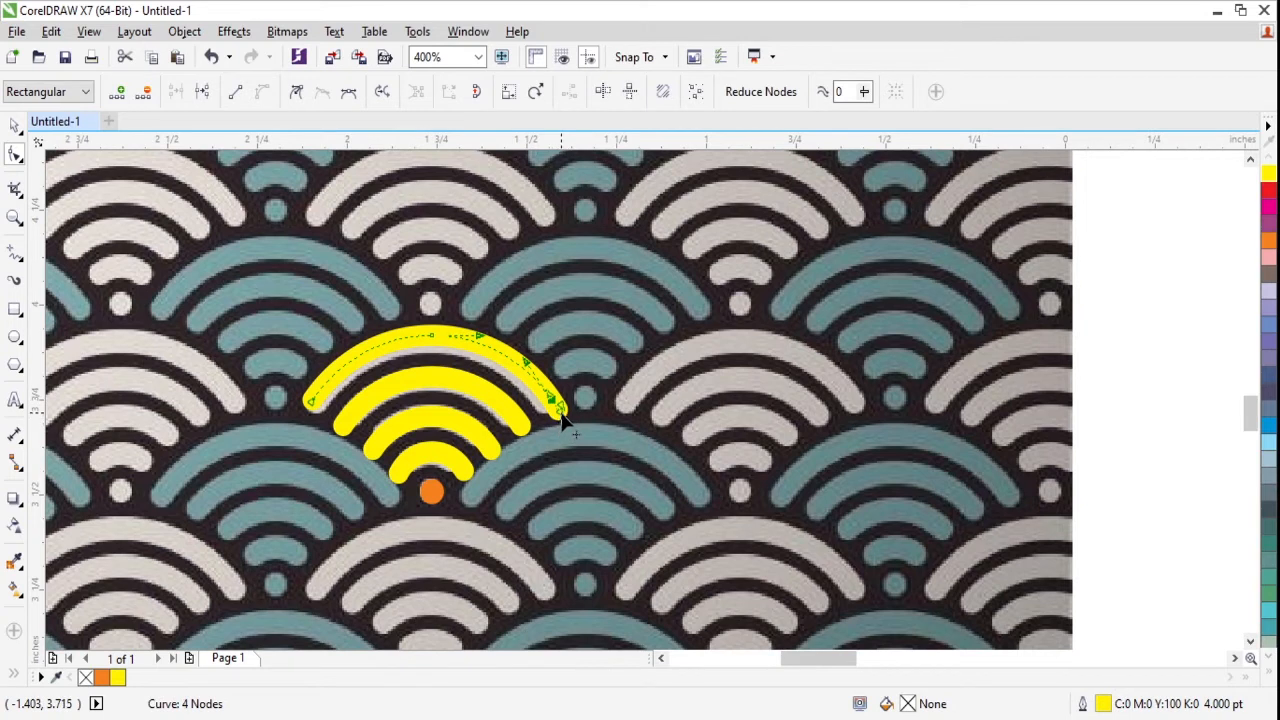
pyautogui.doubleClick(558, 409)
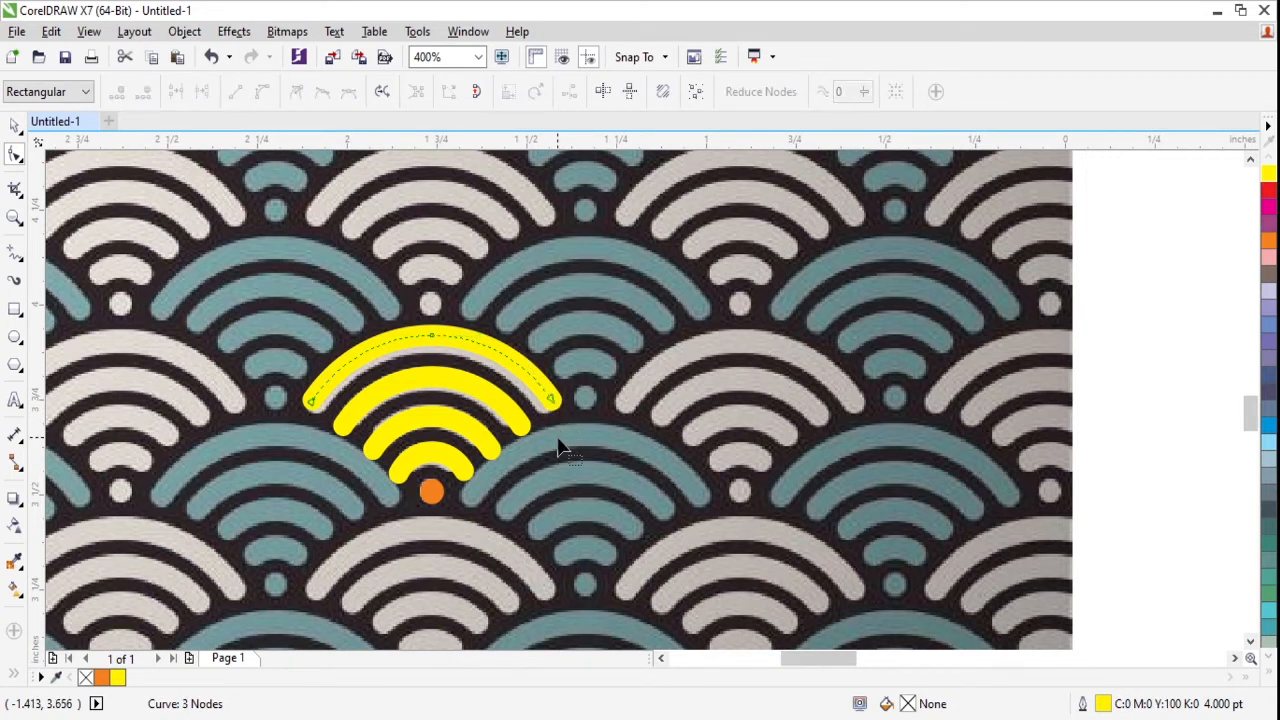
pyautogui.press('space')
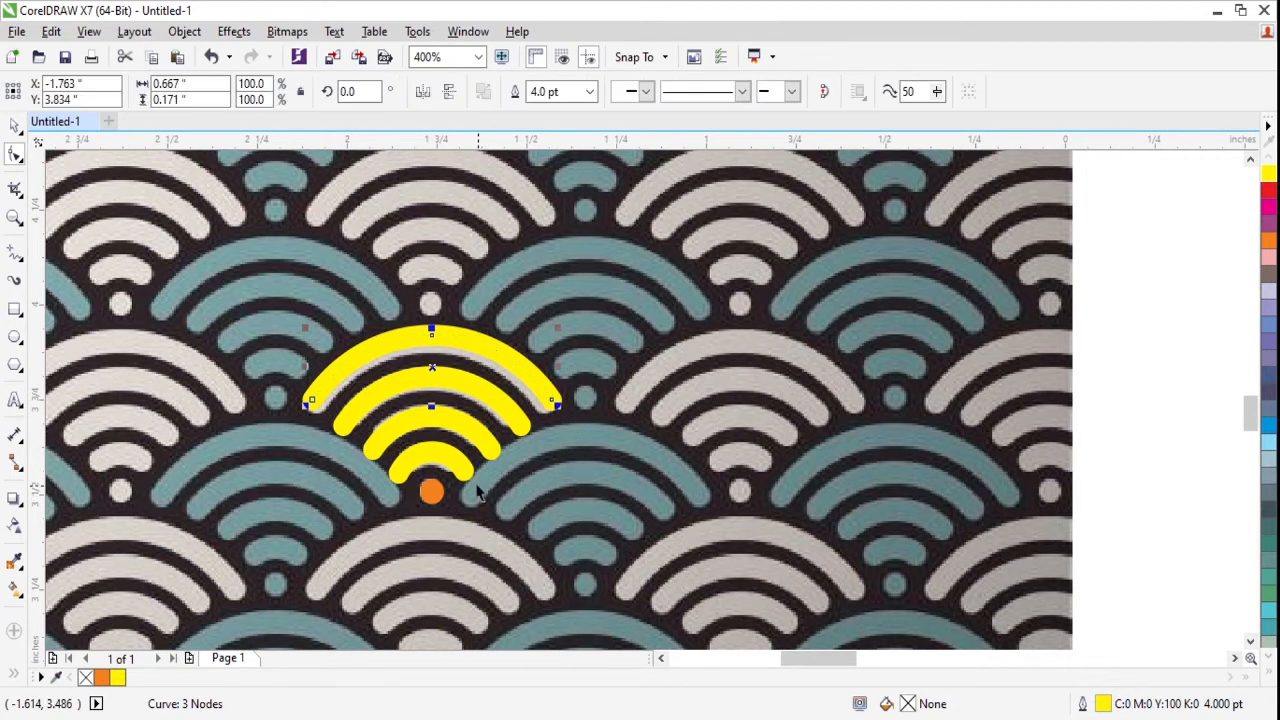
# - Set the outline width of all the motif's yellow arcs to 3 pt
pyautogui.keyDown('shift'); pyautogui.click(455, 475); pyautogui.keyUp('shift')
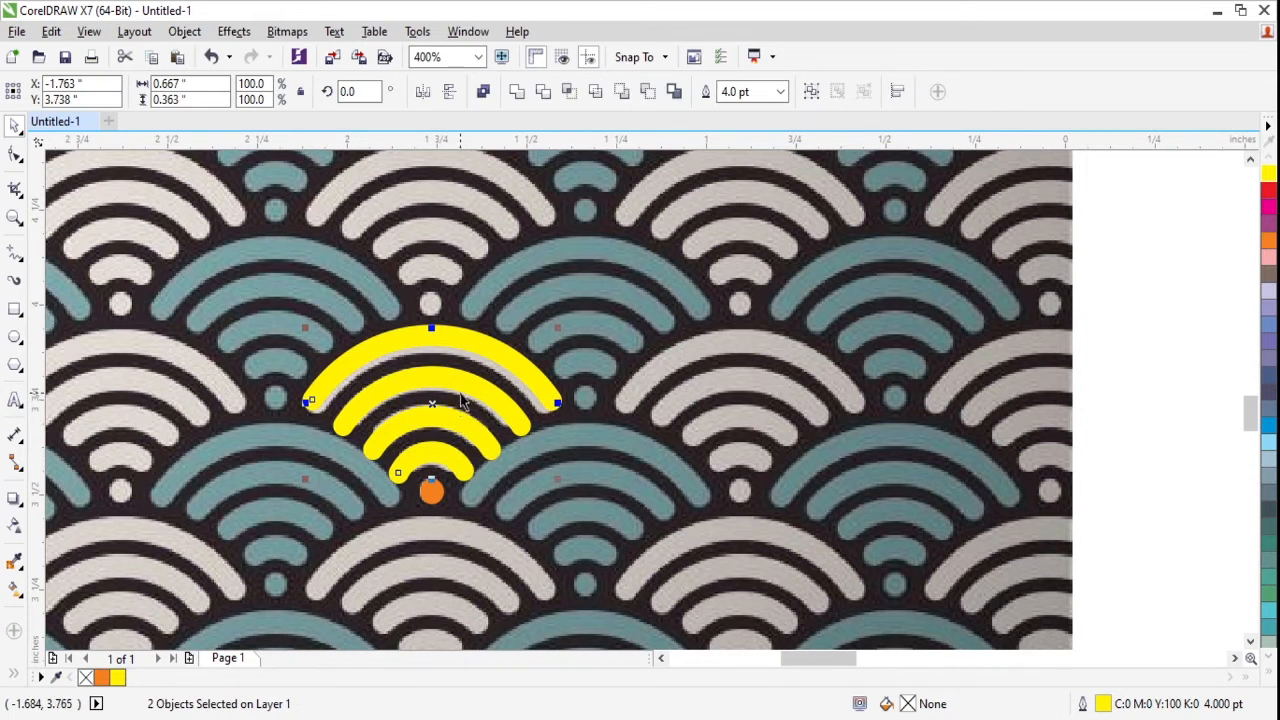
pyautogui.keyDown('shift'); pyautogui.click(459, 408); pyautogui.keyUp('shift')
pyautogui.moveTo(455, 424); pyautogui.dragTo(503, 409)
pyautogui.hotkey('ctrl', 'z')
pyautogui.click(740, 91)
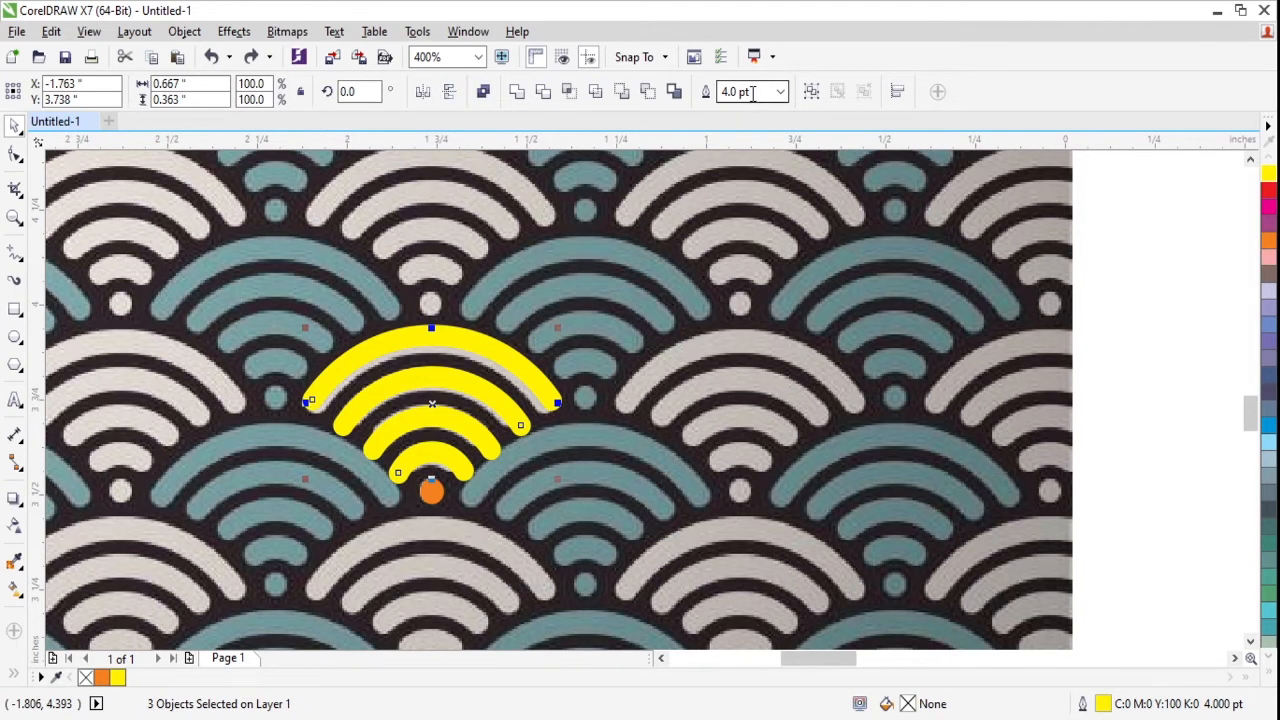
pyautogui.write('3')
pyautogui.press('Return')
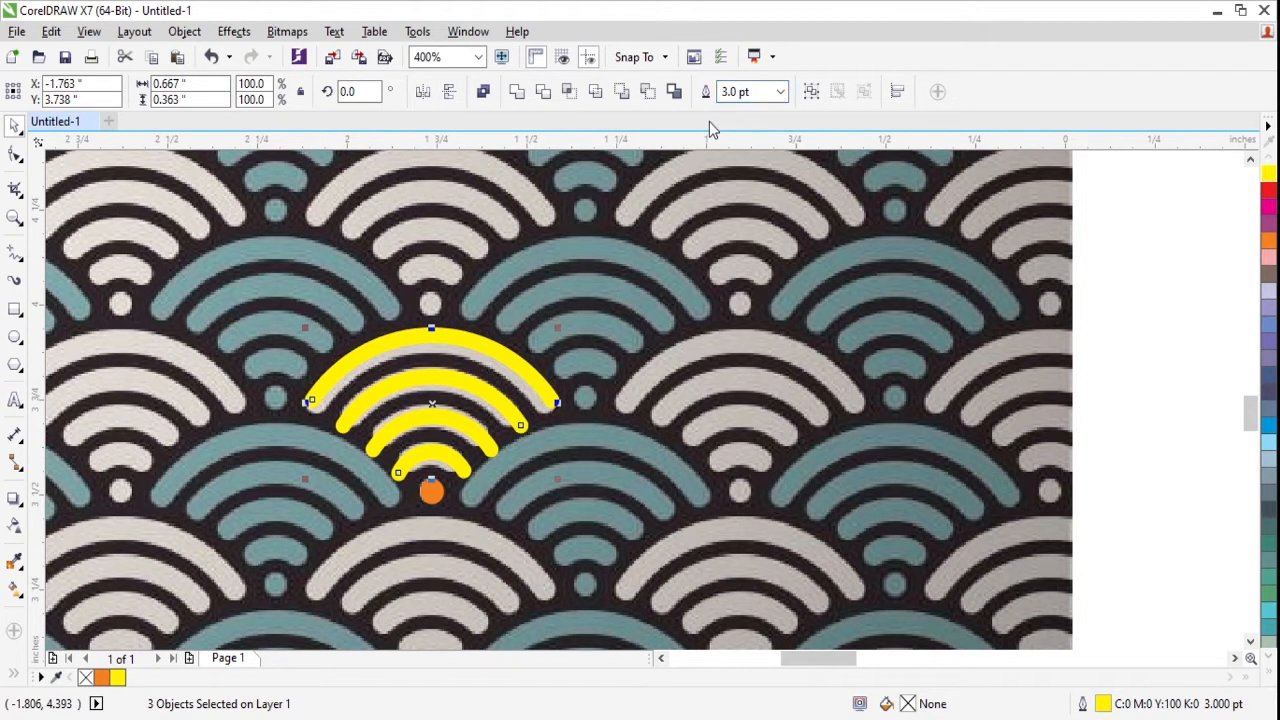
# - Move the yellow arcs together with the orange dot off the reference bitmap onto the empty page area to its right
pyautogui.click(430, 490)
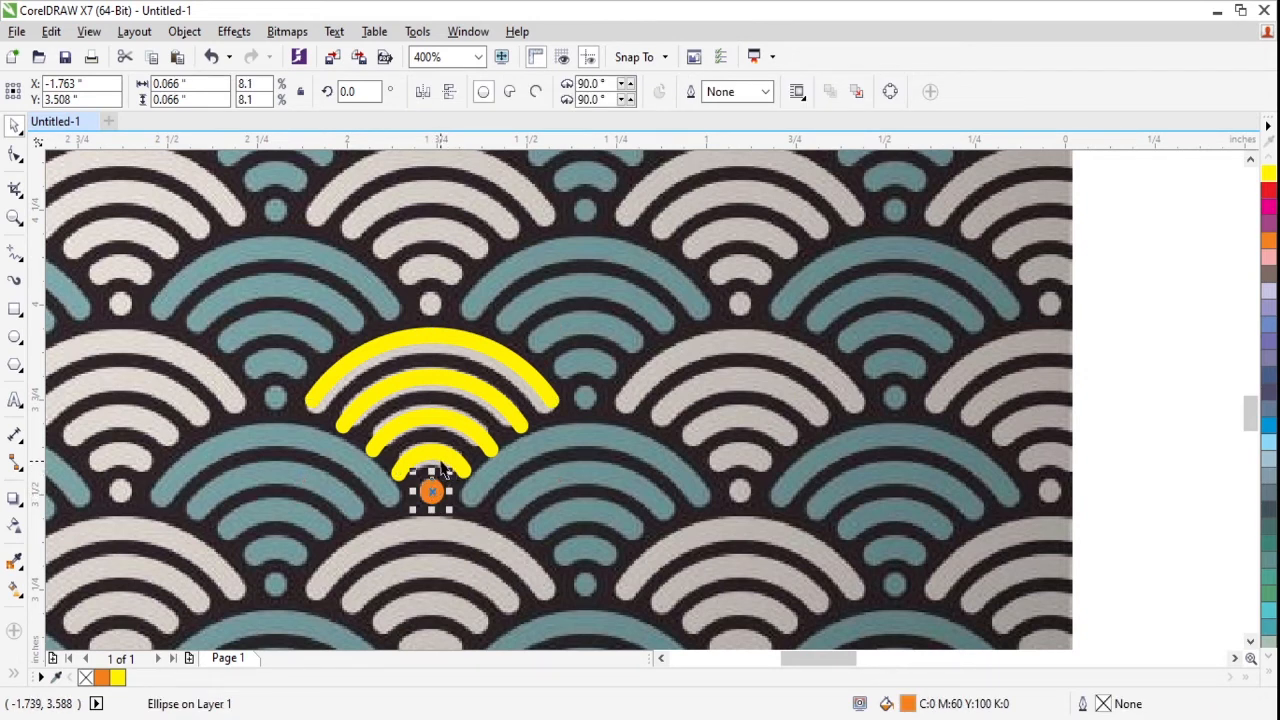
pyautogui.keyDown('shift'); pyautogui.click(432, 458); pyautogui.keyUp('shift')
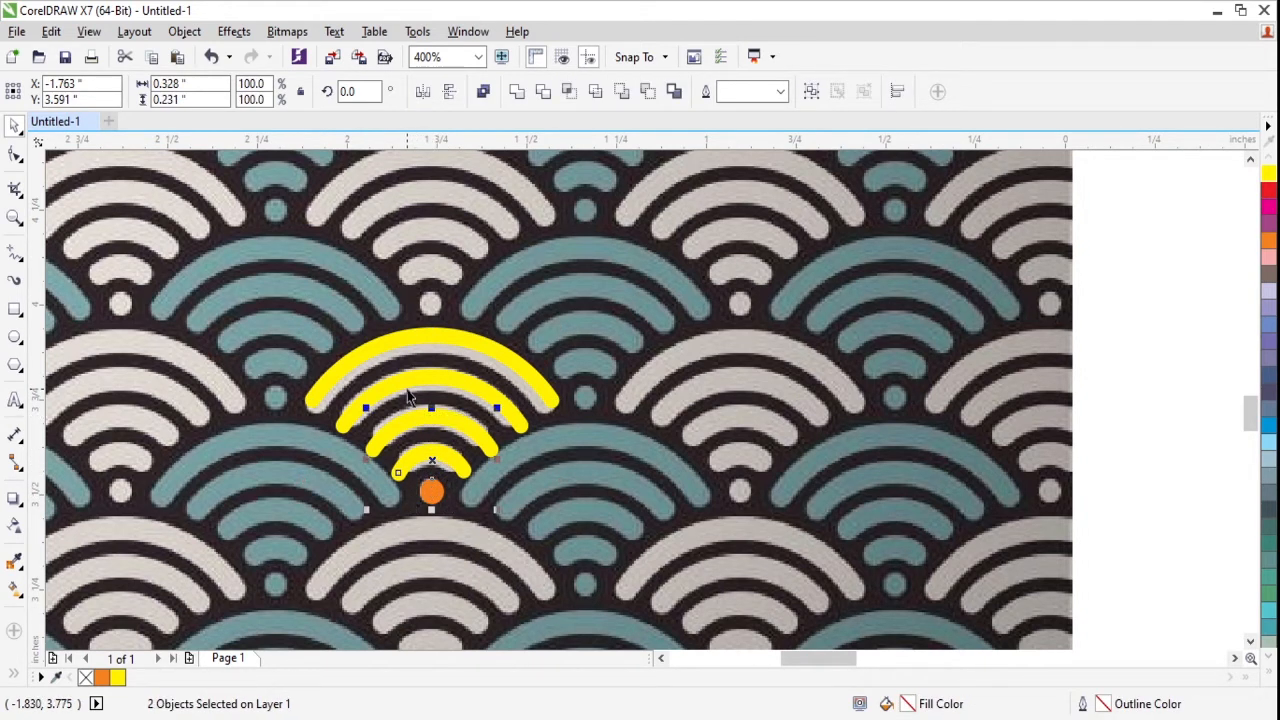
pyautogui.keyDown('shift'); pyautogui.click(409, 386); pyautogui.keyUp('shift')
pyautogui.keyDown('shift'); pyautogui.click(406, 343); pyautogui.keyUp('shift')
pyautogui.moveTo(408, 342); pyautogui.dragTo(1133, 343)
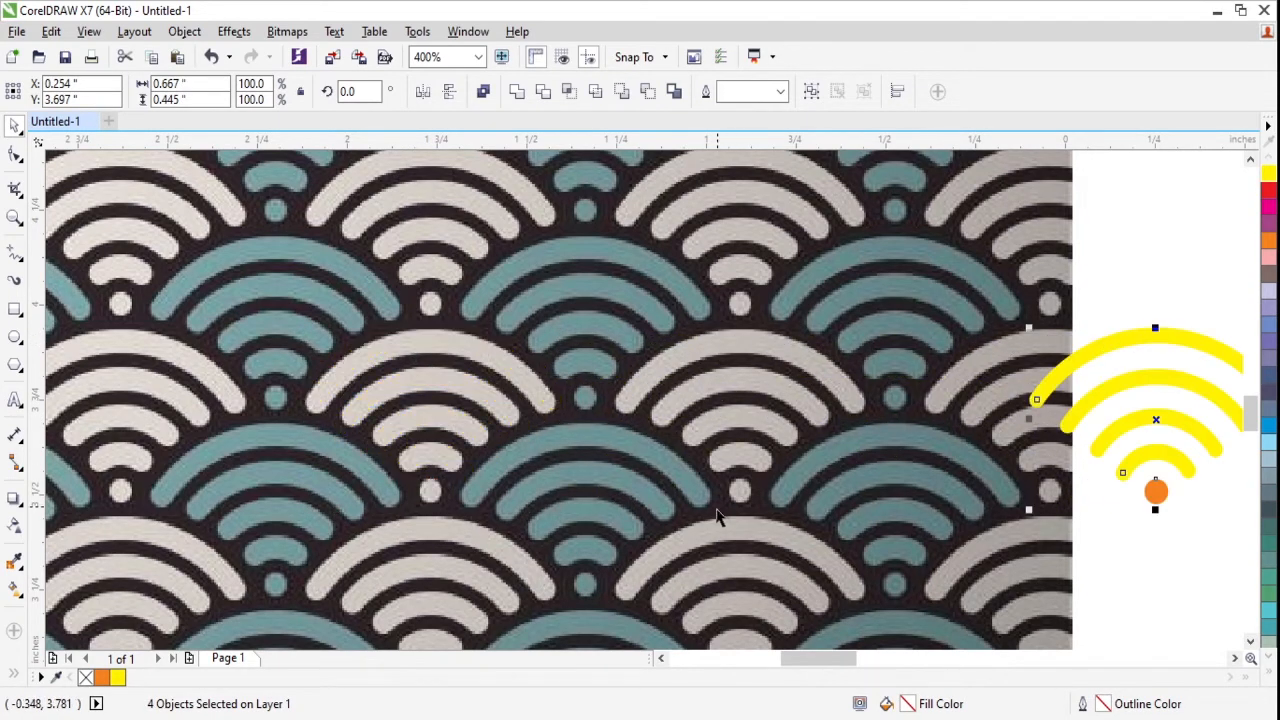
pyautogui.hscroll(5, 712, 536)
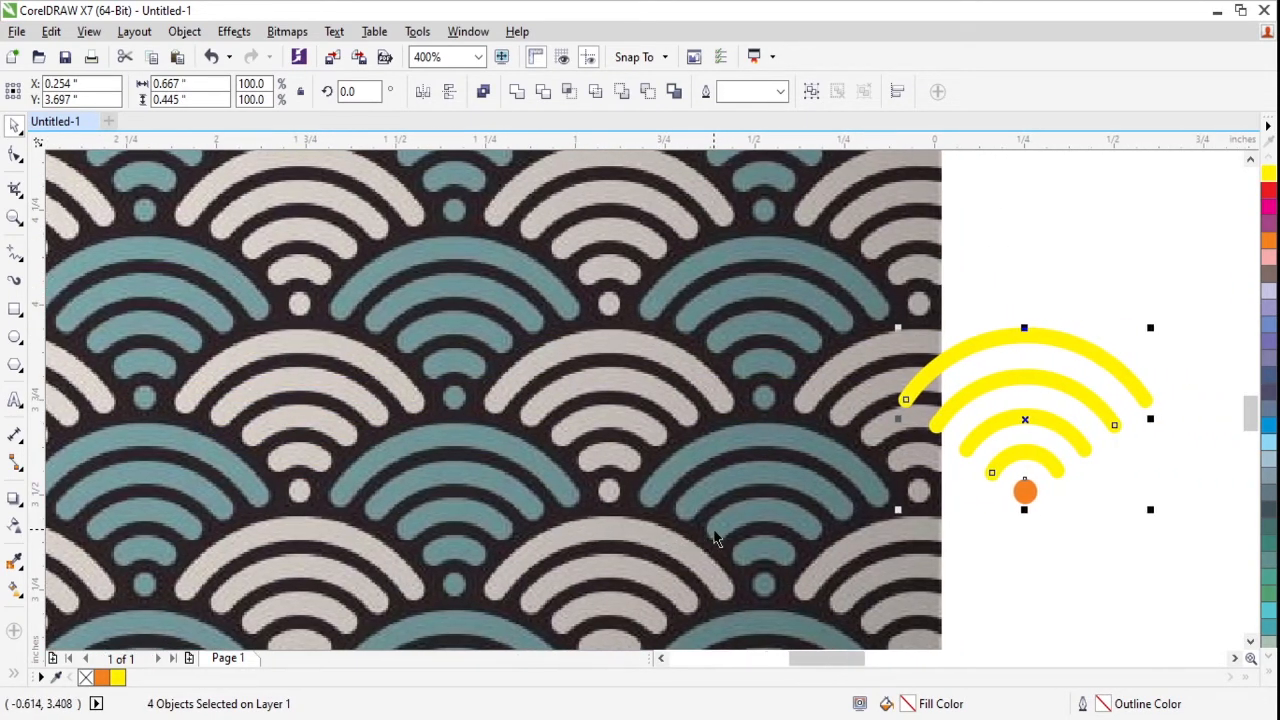
pyautogui.hscroll(4, 697, 566)
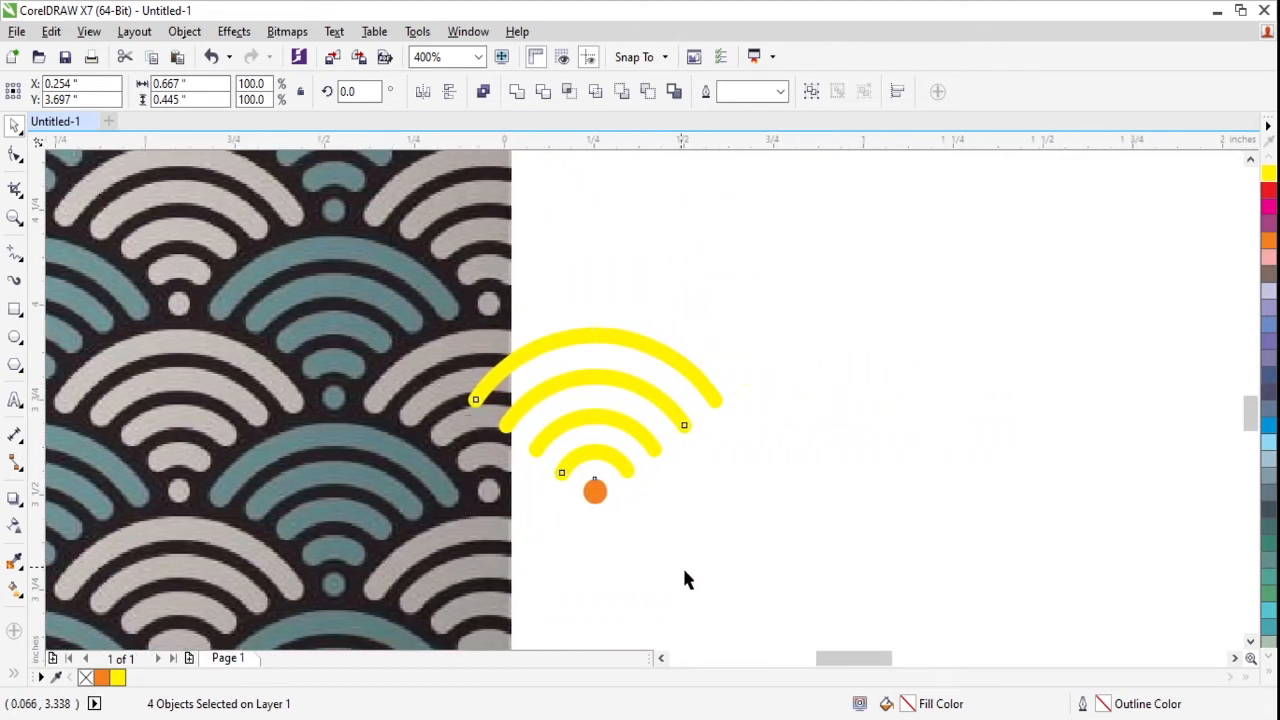
pyautogui.moveTo(627, 345); pyautogui.dragTo(840, 349)
pyautogui.click(920, 273)
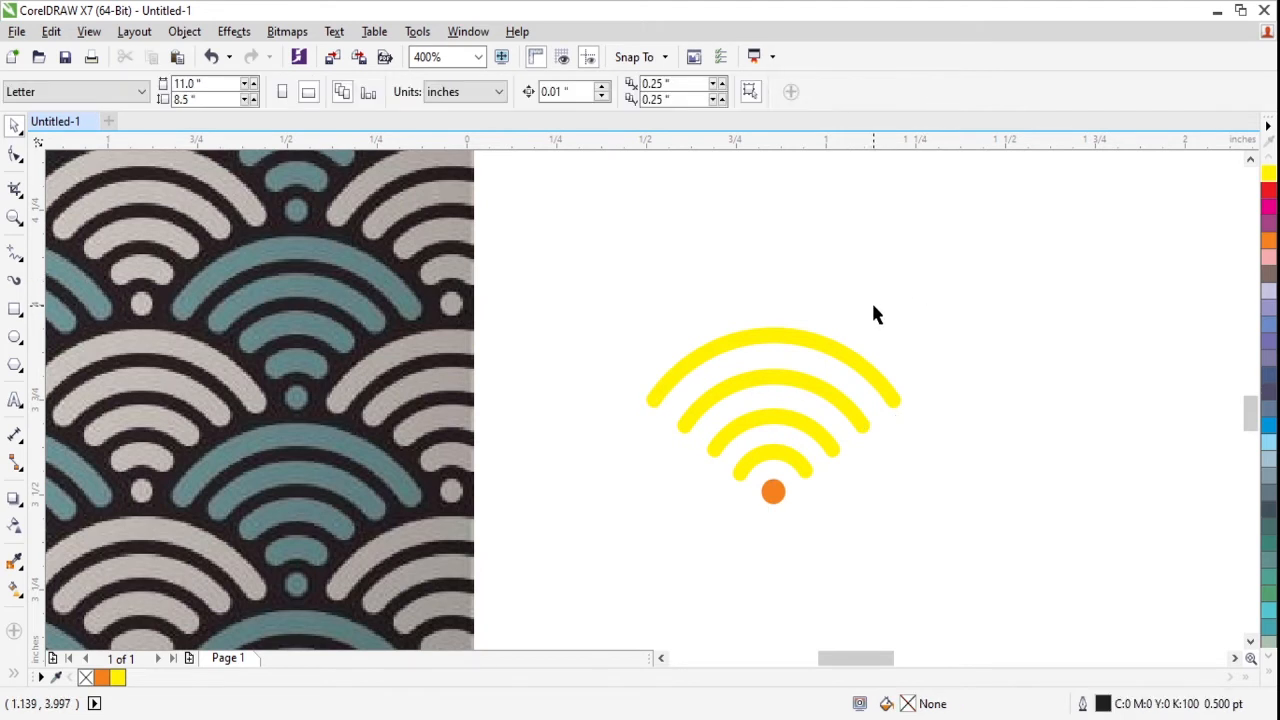
# - Recolor the outlines of all the motif's arcs blue-gray (C:20 M:0 Y:0 K:40)
pyautogui.moveTo(879, 287); pyautogui.dragTo(668, 453)
pyautogui.keyDown('shift'); pyautogui.click(781, 332); pyautogui.keyUp('shift')
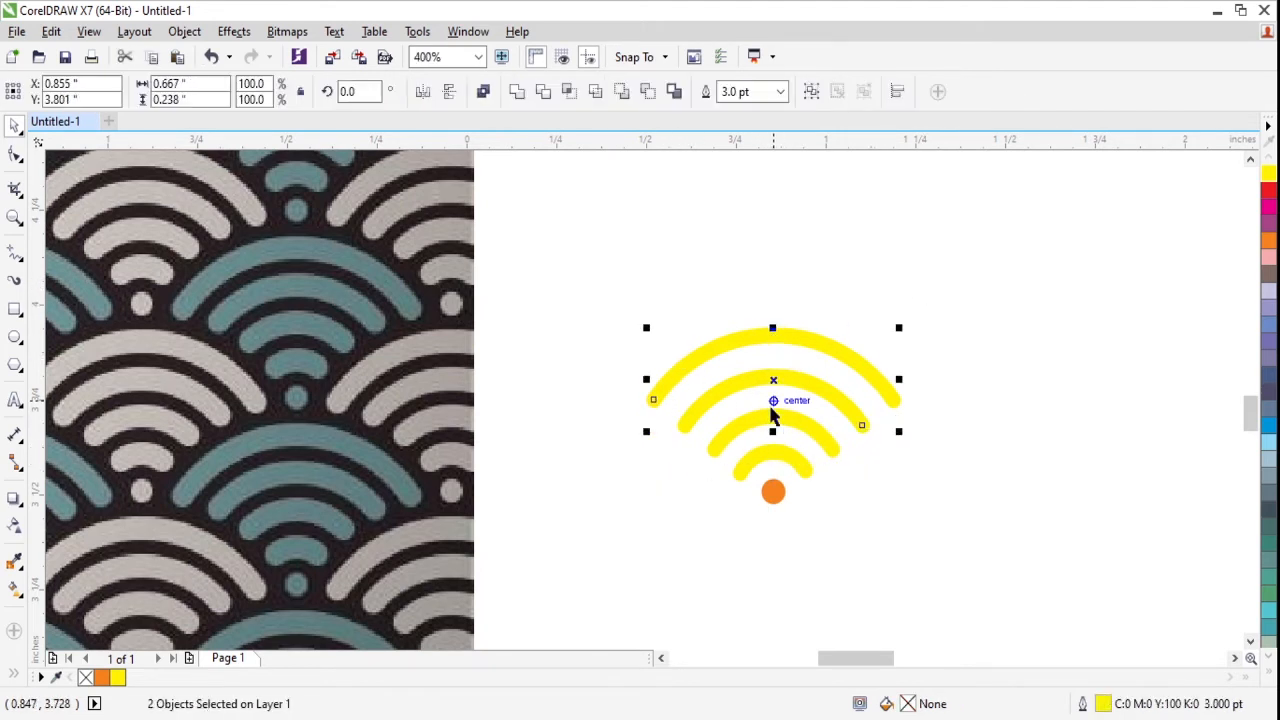
pyautogui.keyDown('shift'); pyautogui.click(771, 450); pyautogui.keyUp('shift')
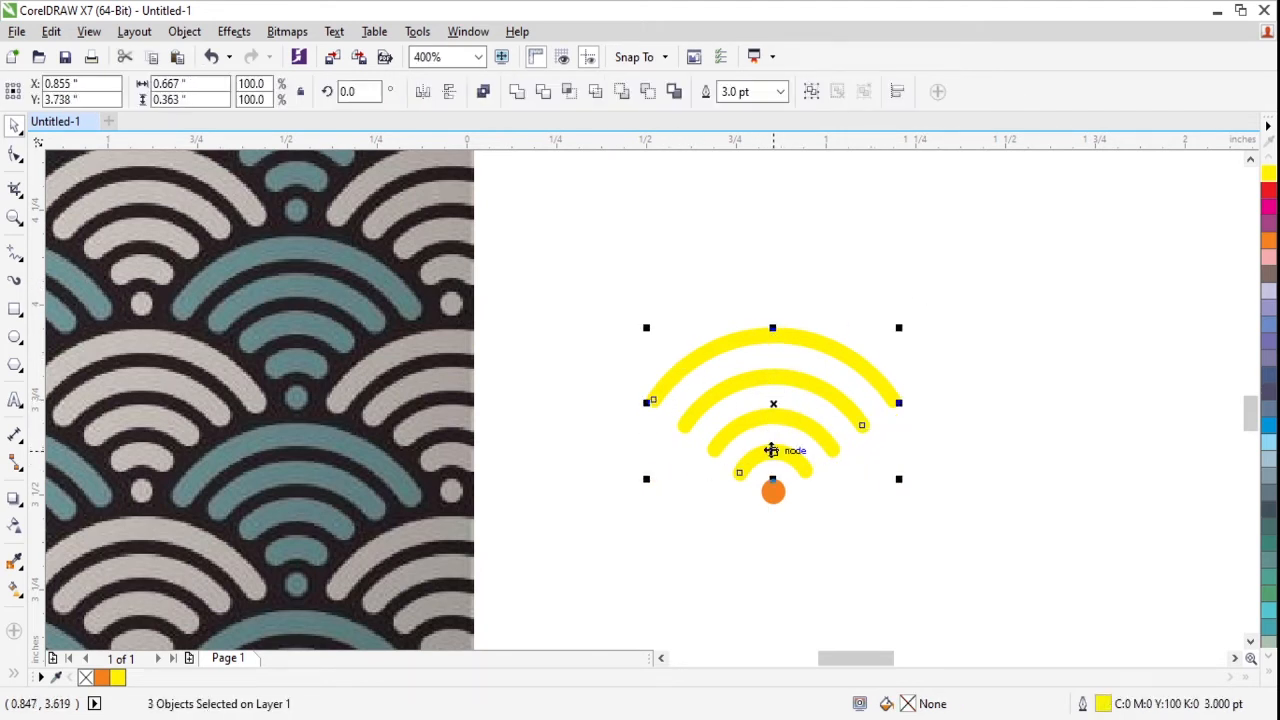
pyautogui.click(1266, 443)
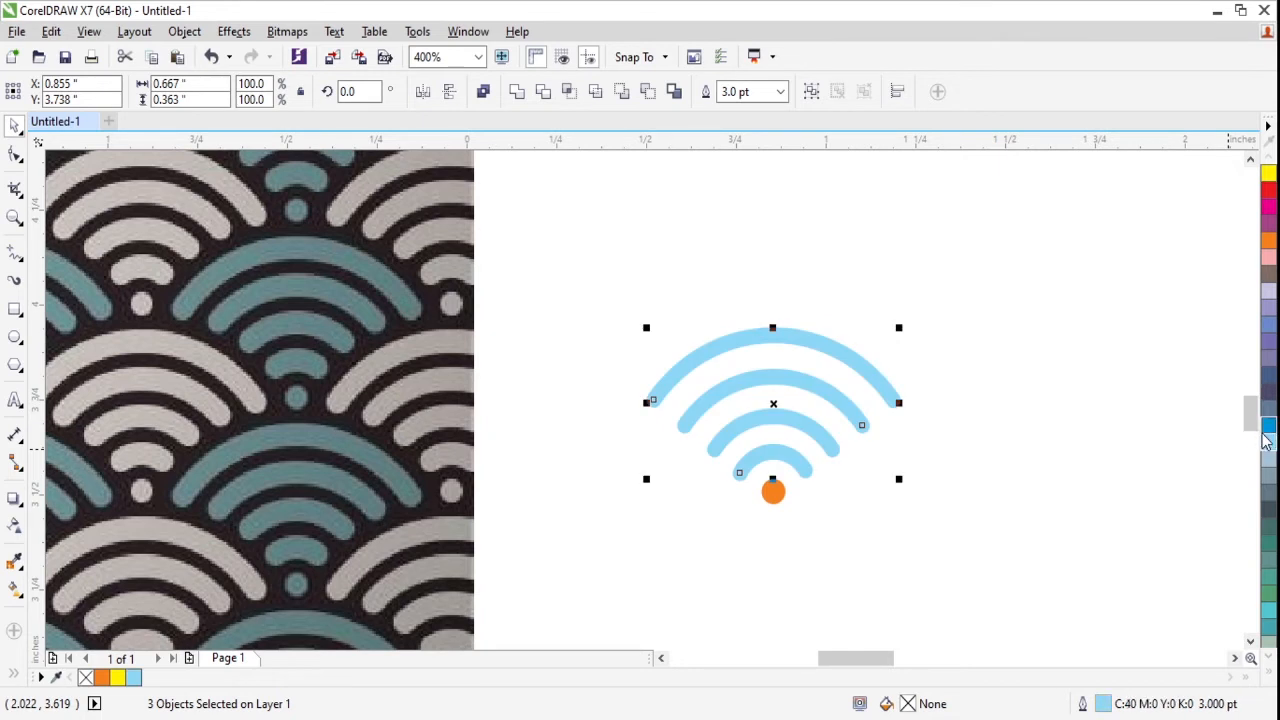
pyautogui.rightClick(1268, 476)
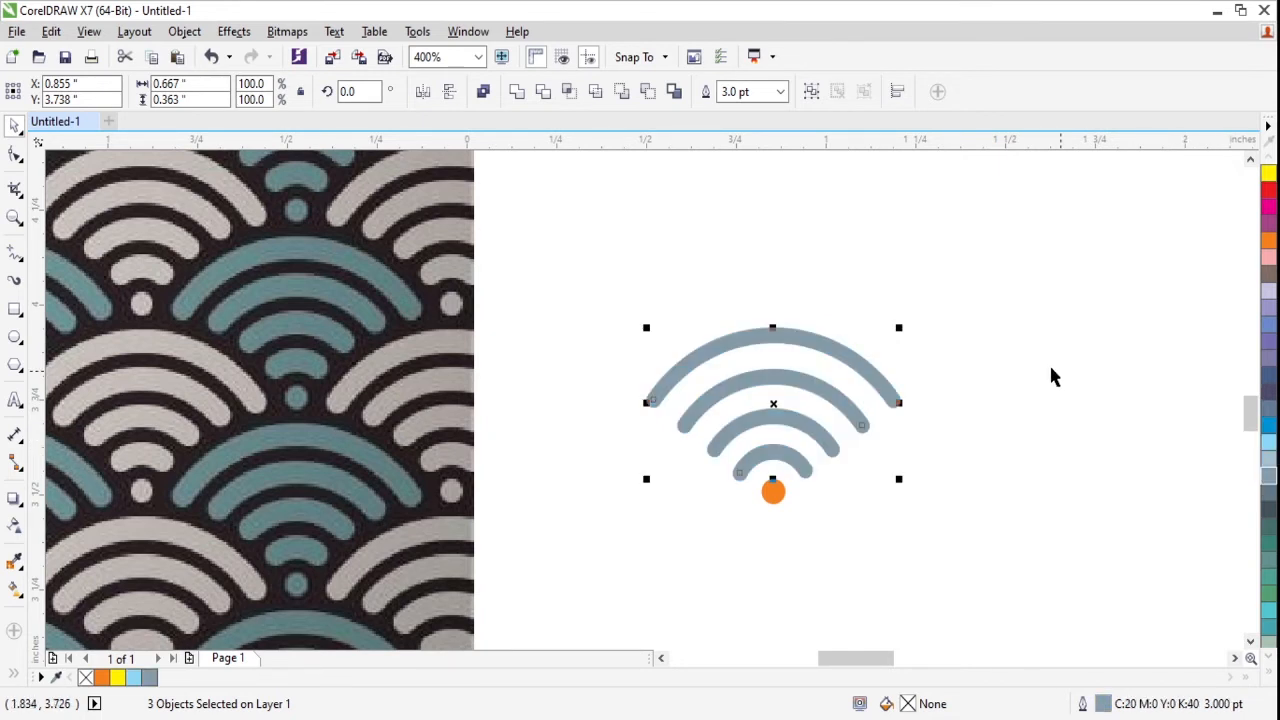
pyautogui.click(1010, 318)
# - Fill the orange dot with the arcs' blue-gray (C:20 M:0 Y:0 K:40)
pyautogui.click(772, 490)
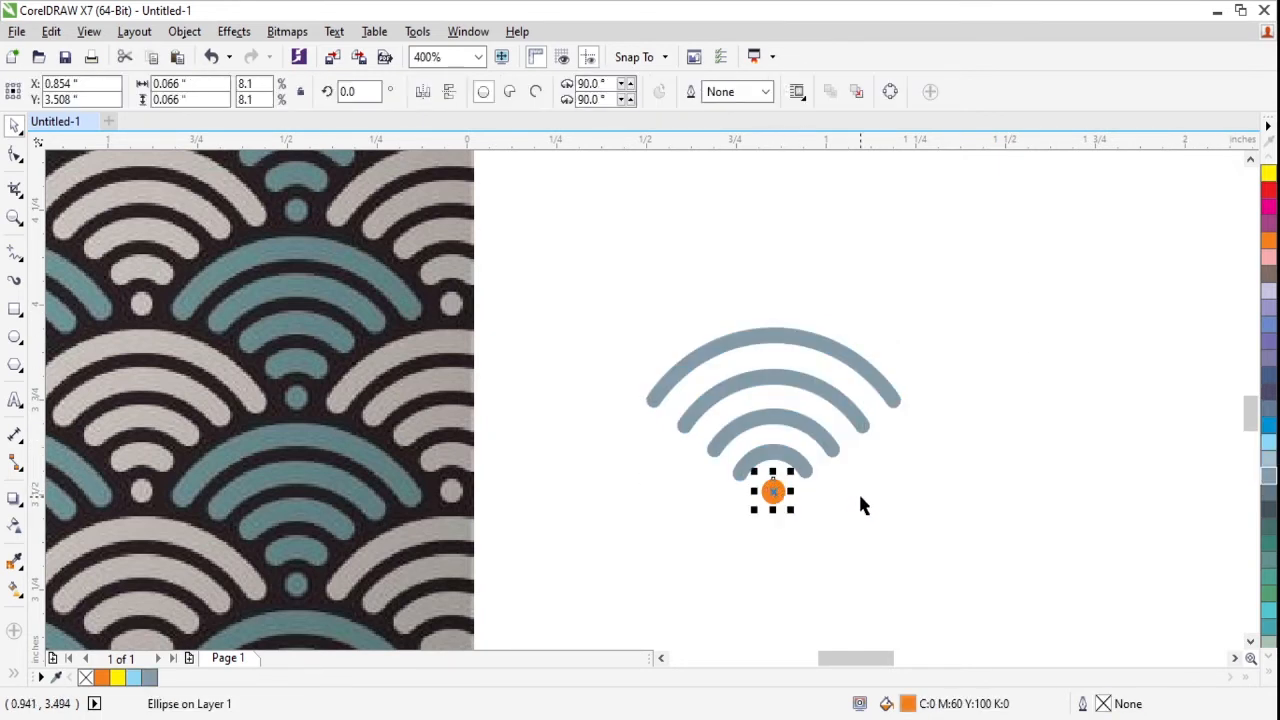
pyautogui.click(1268, 476)
pyautogui.click(1047, 327)
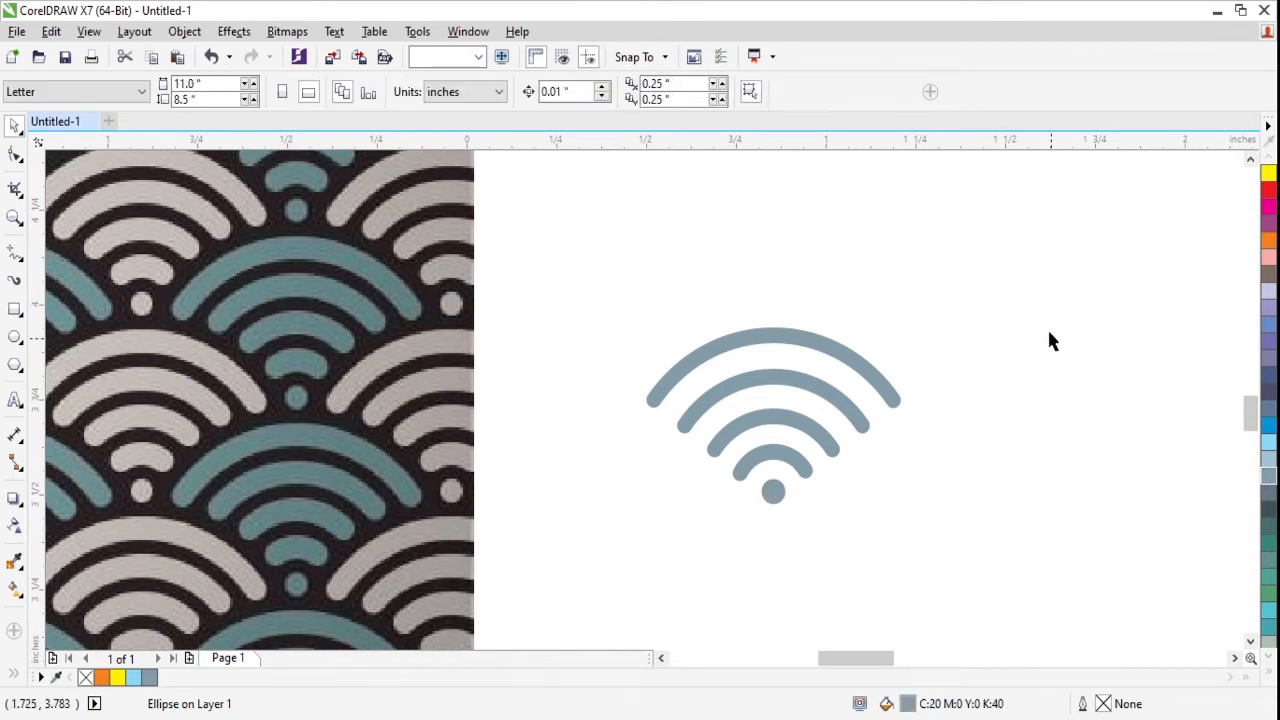
pyautogui.moveTo(1002, 255); pyautogui.dragTo(640, 490)
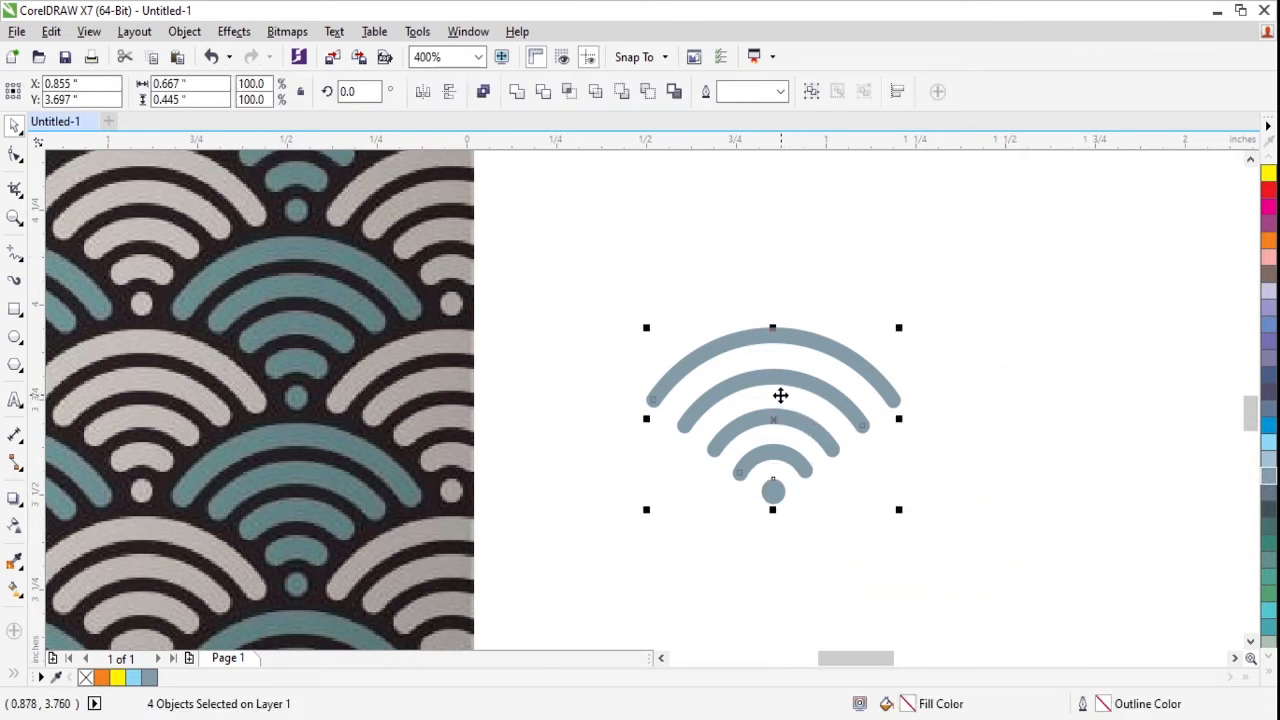
pyautogui.moveTo(767, 386); pyautogui.dragTo(1010, 407)
pyautogui.hotkey('ctrl', 'z')
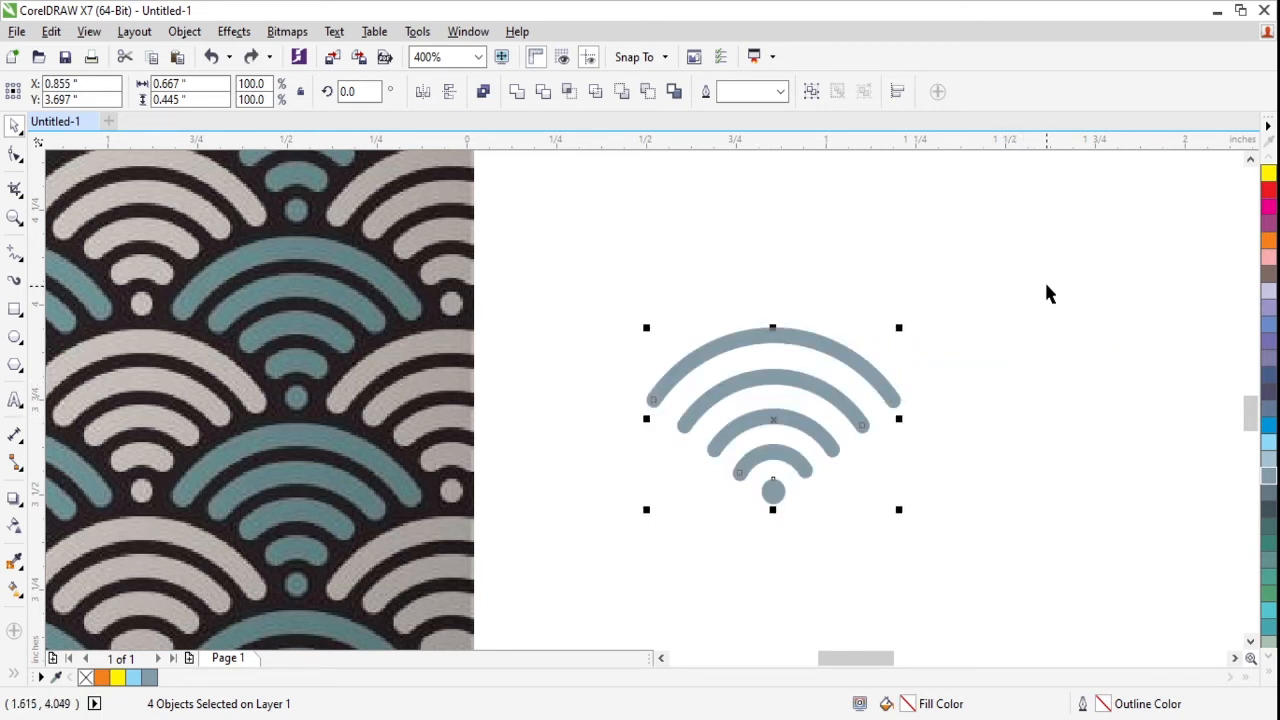
# - Group the motif's arcs and dot, and add one copy to its right at a relative horizontal offset of 0.667 inch
pyautogui.moveTo(1047, 268); pyautogui.dragTo(652, 575)
pyautogui.hotkey('ctrl', 'g')
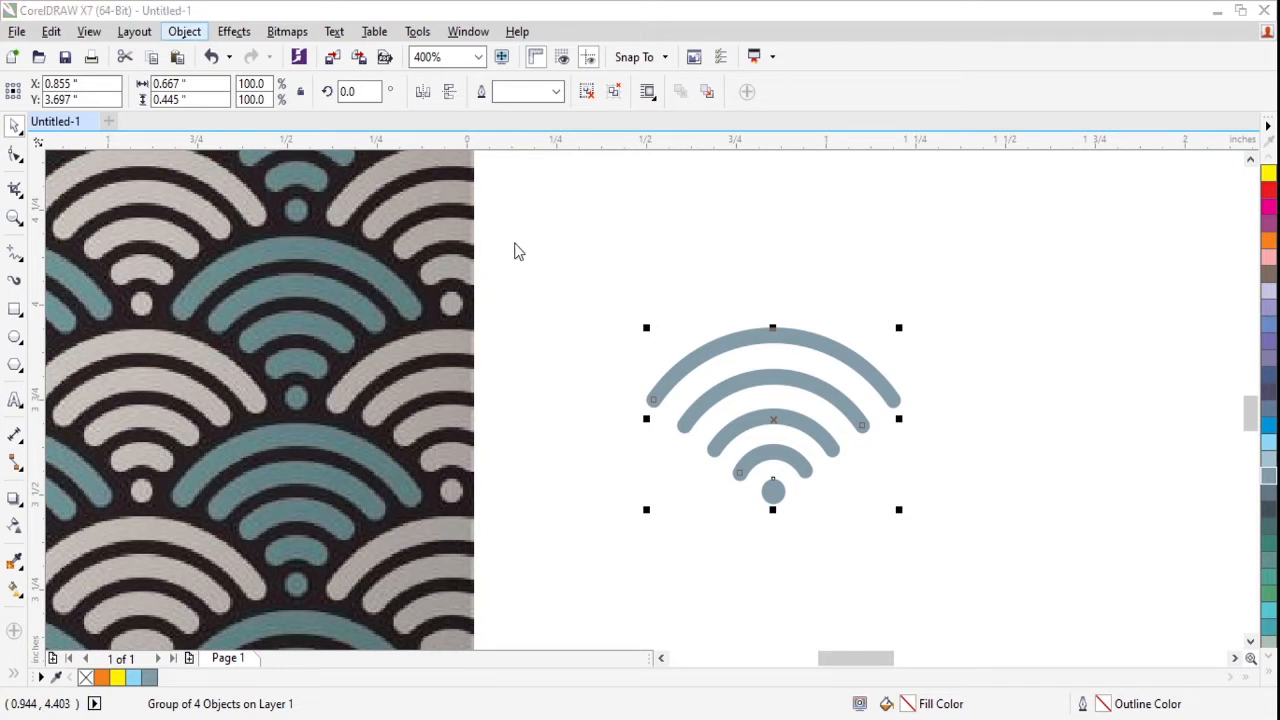
pyautogui.hotkey('alt', 'F7')
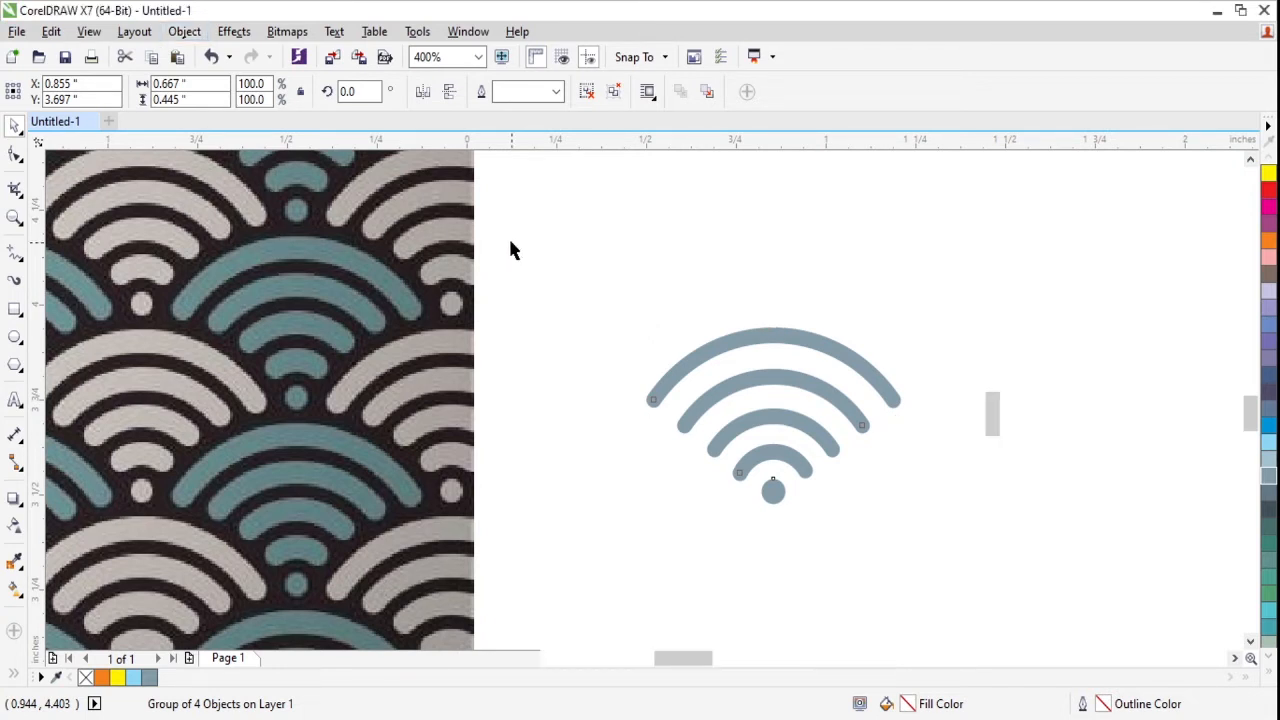
pyautogui.click(1063, 270)
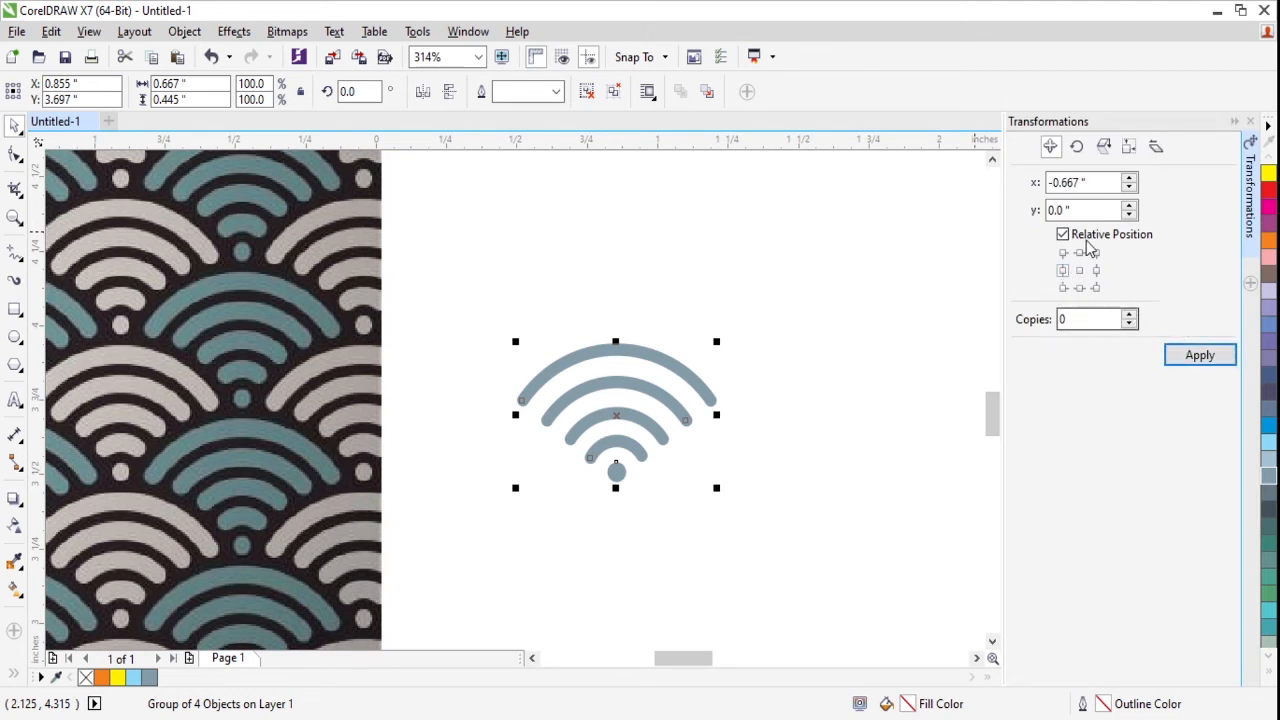
pyautogui.click(1096, 271)
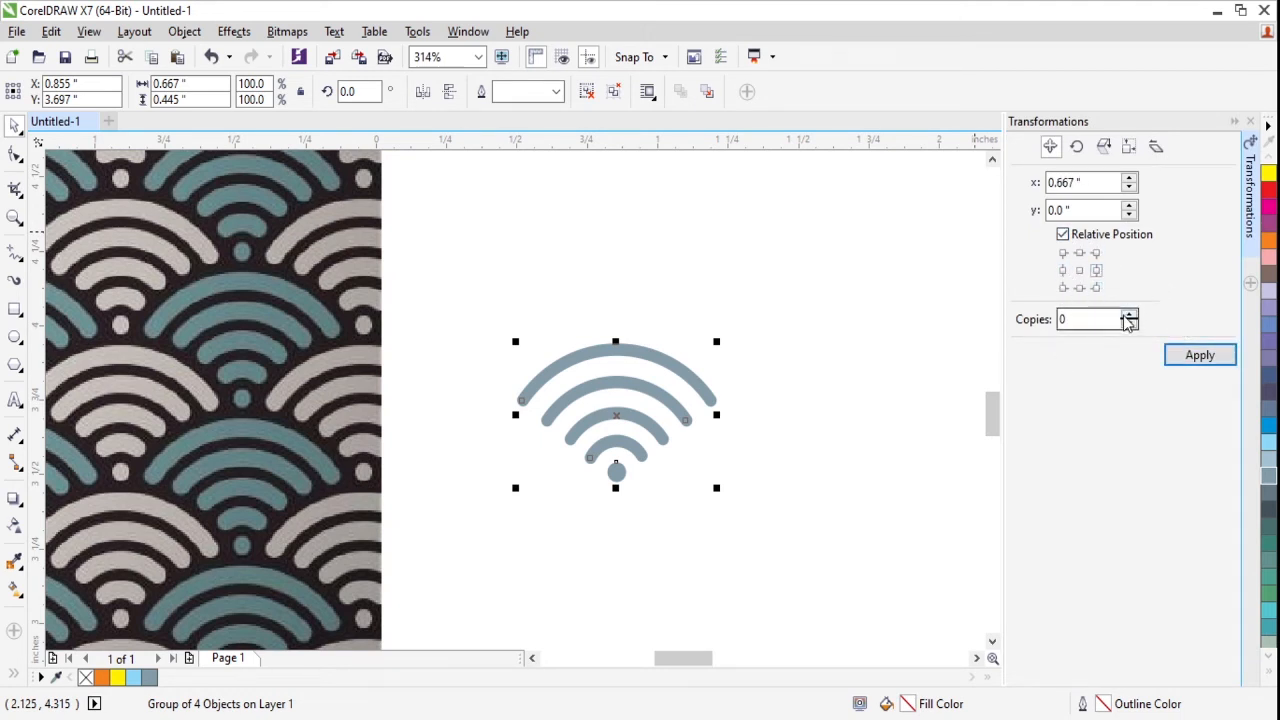
pyautogui.click(1128, 314)
pyautogui.click(1200, 356)
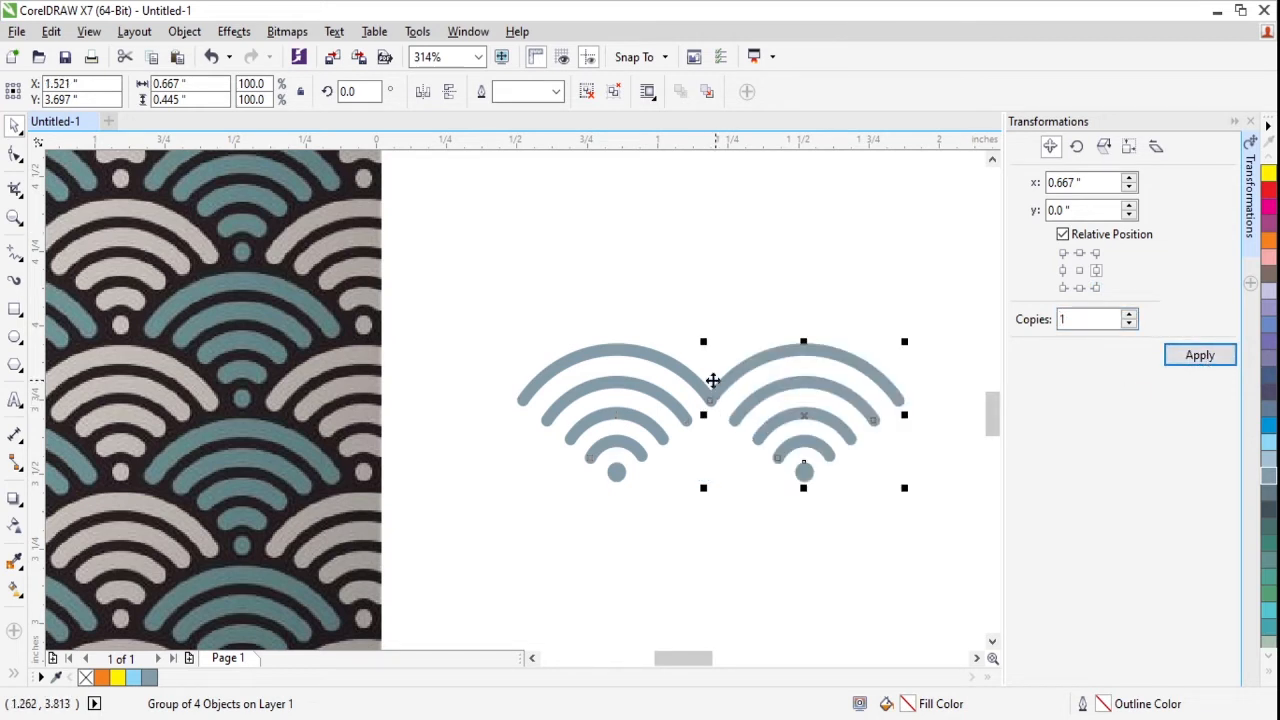
# - Repeat the 0.667 inch offset copy until the horizontal row contains twelve motifs
pyautogui.click(1207, 357)
pyautogui.click(1207, 356)
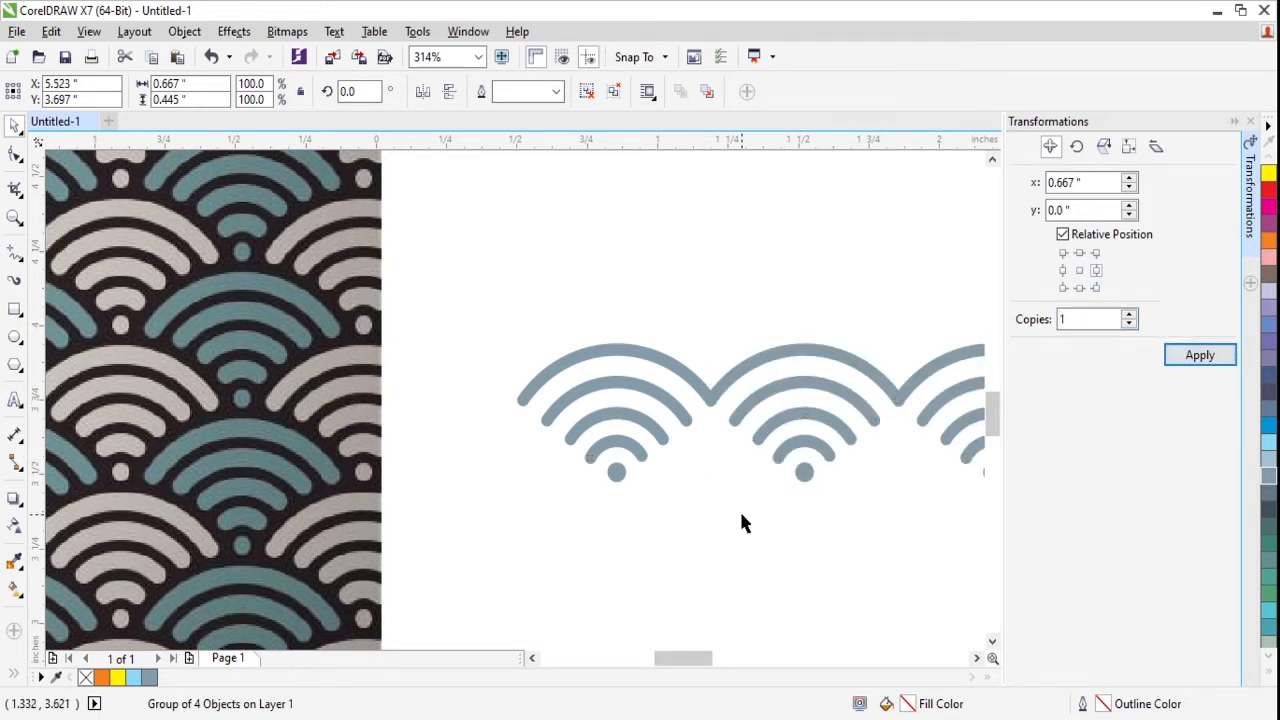
pyautogui.scroll(-4, 809, 545)
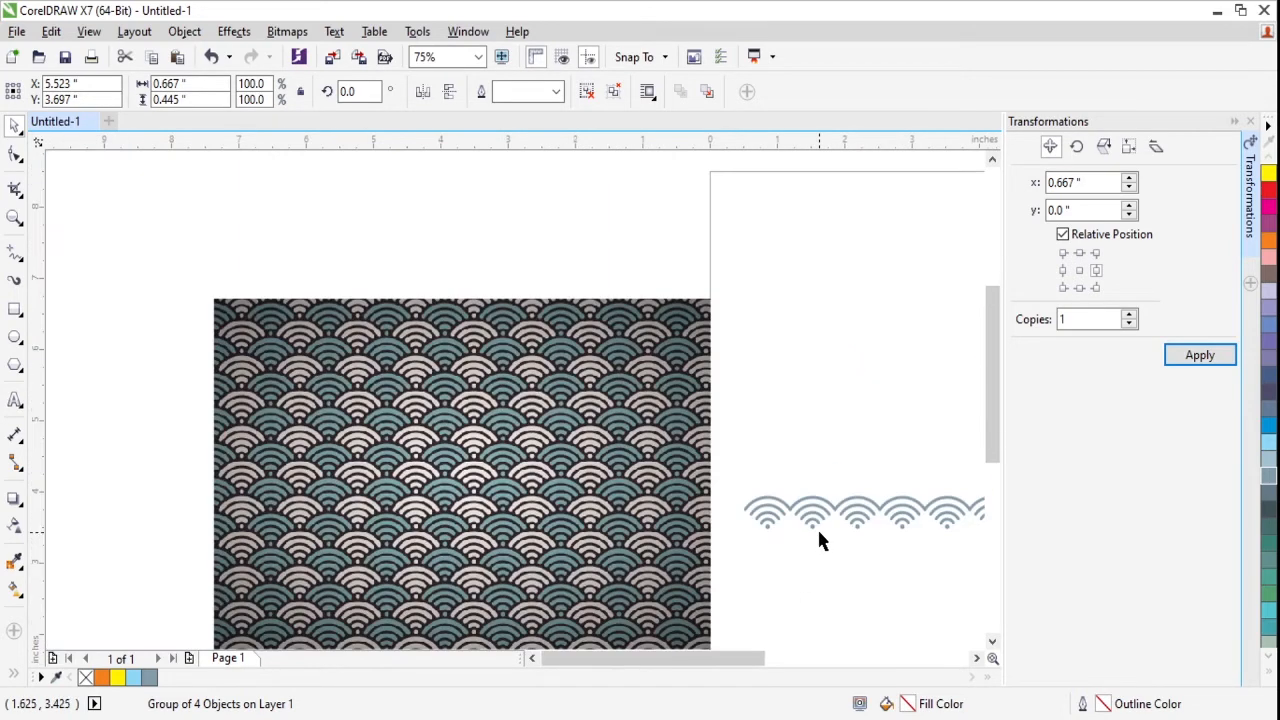
pyautogui.moveTo(618, 457); pyautogui.dragTo(142, 350)
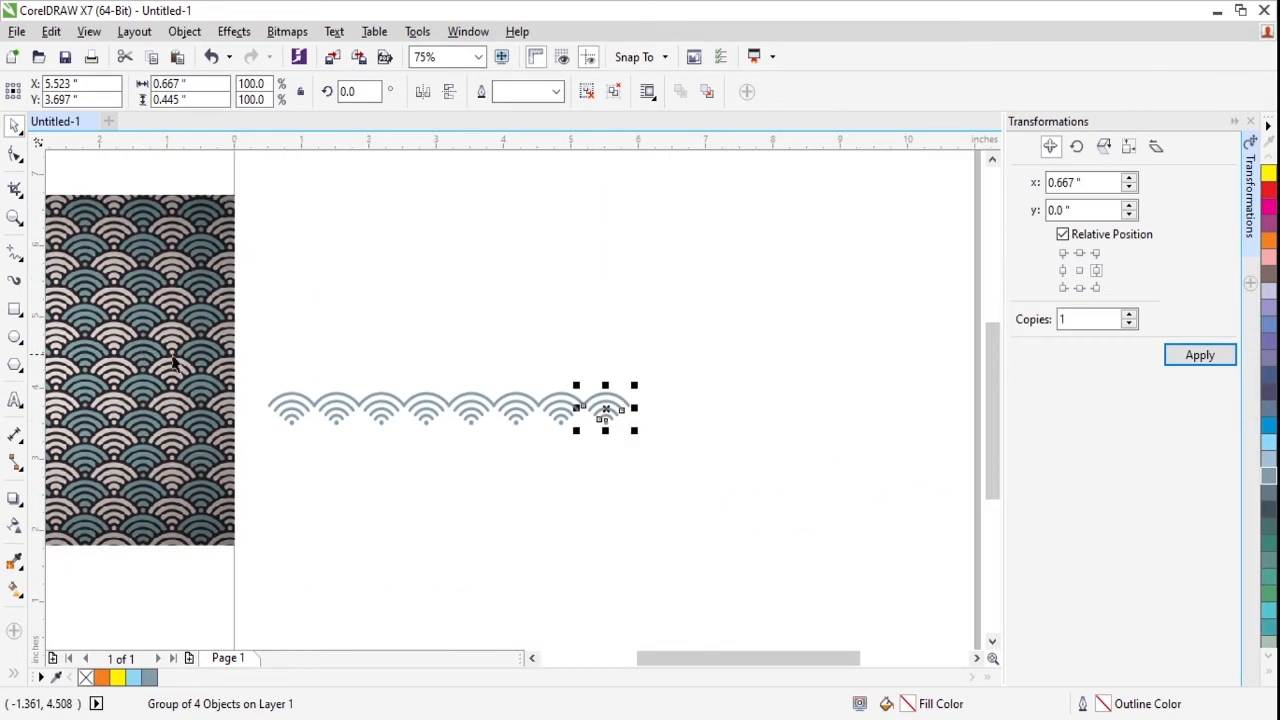
pyautogui.moveTo(566, 377); pyautogui.dragTo(646, 403)
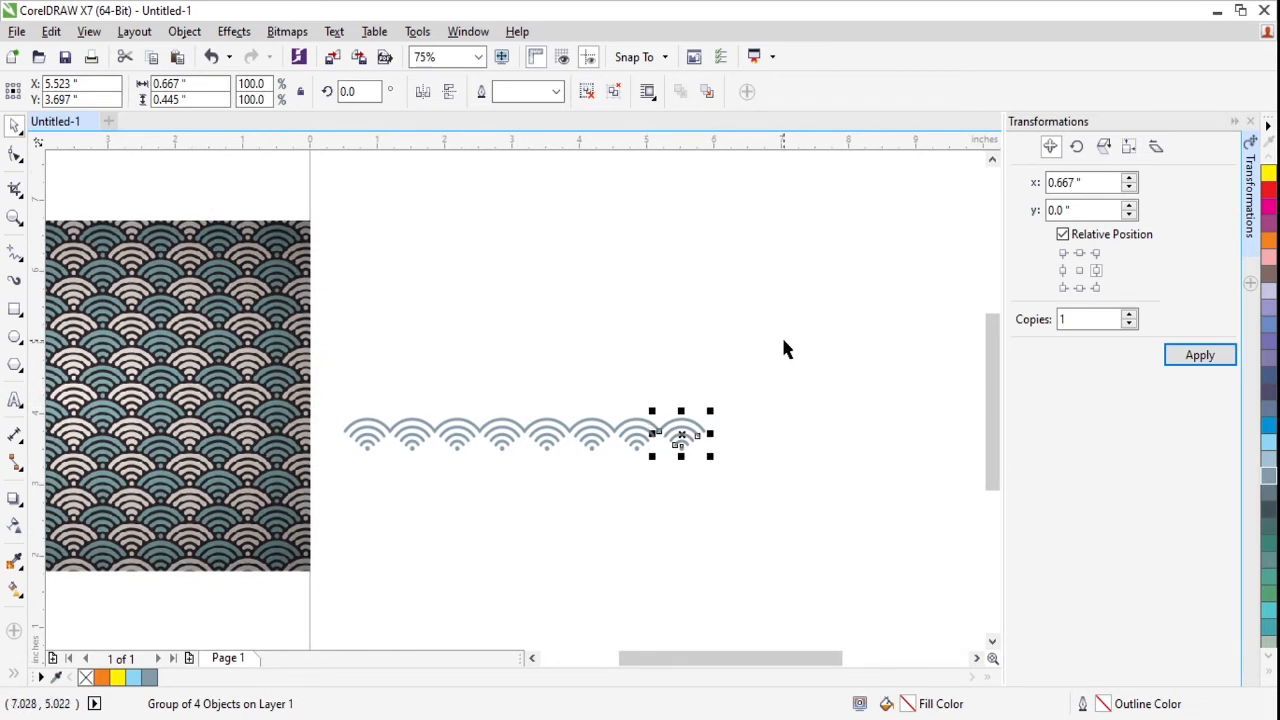
pyautogui.click(1195, 358)
pyautogui.click(1195, 358)
pyautogui.click(1195, 358)
pyautogui.click(1195, 358)
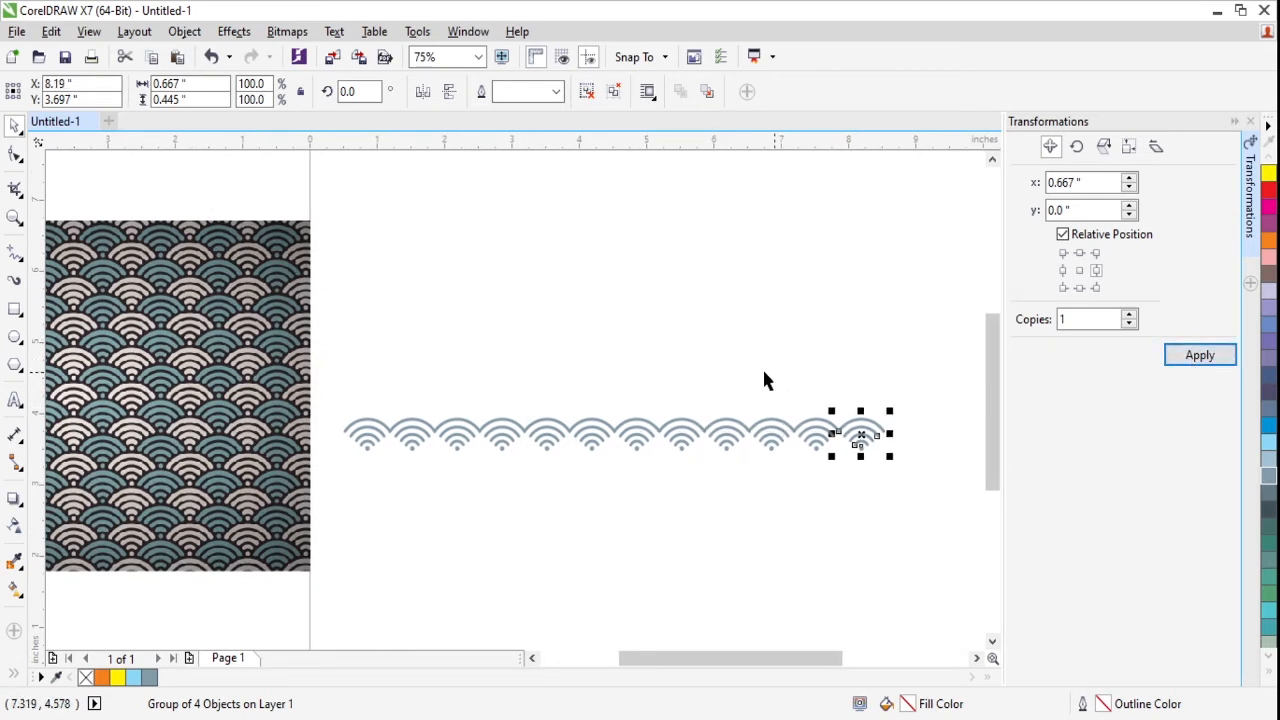
pyautogui.click(420, 390)
pyautogui.moveTo(333, 397); pyautogui.dragTo(966, 509)
pyautogui.scroll(1, 729, 457)
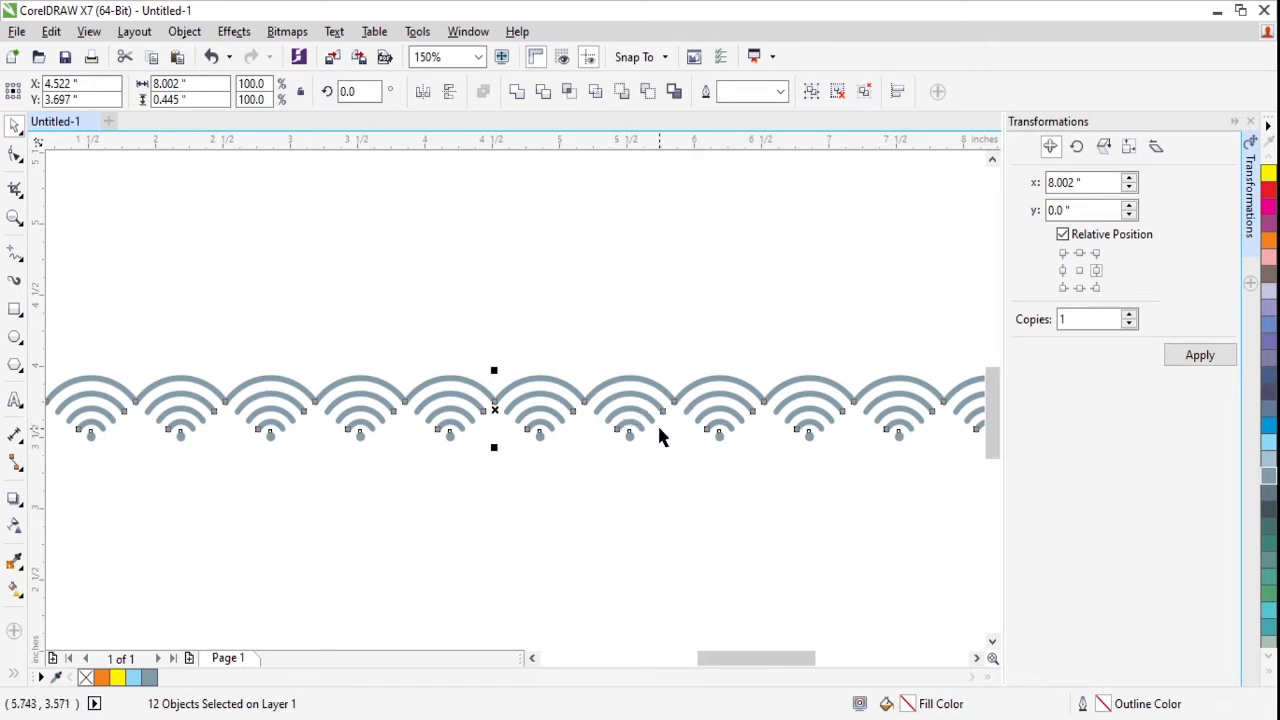
pyautogui.press('g')
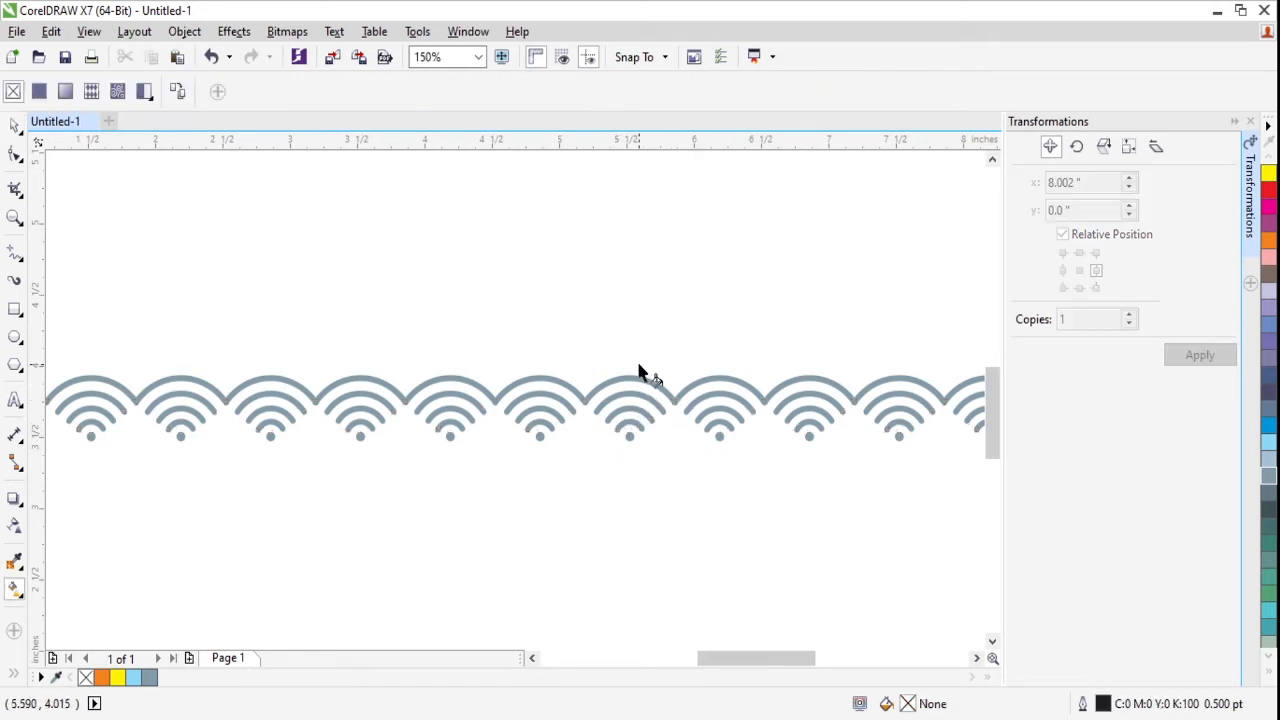
pyautogui.press('space')
pyautogui.click(651, 371)
pyautogui.press('Escape')
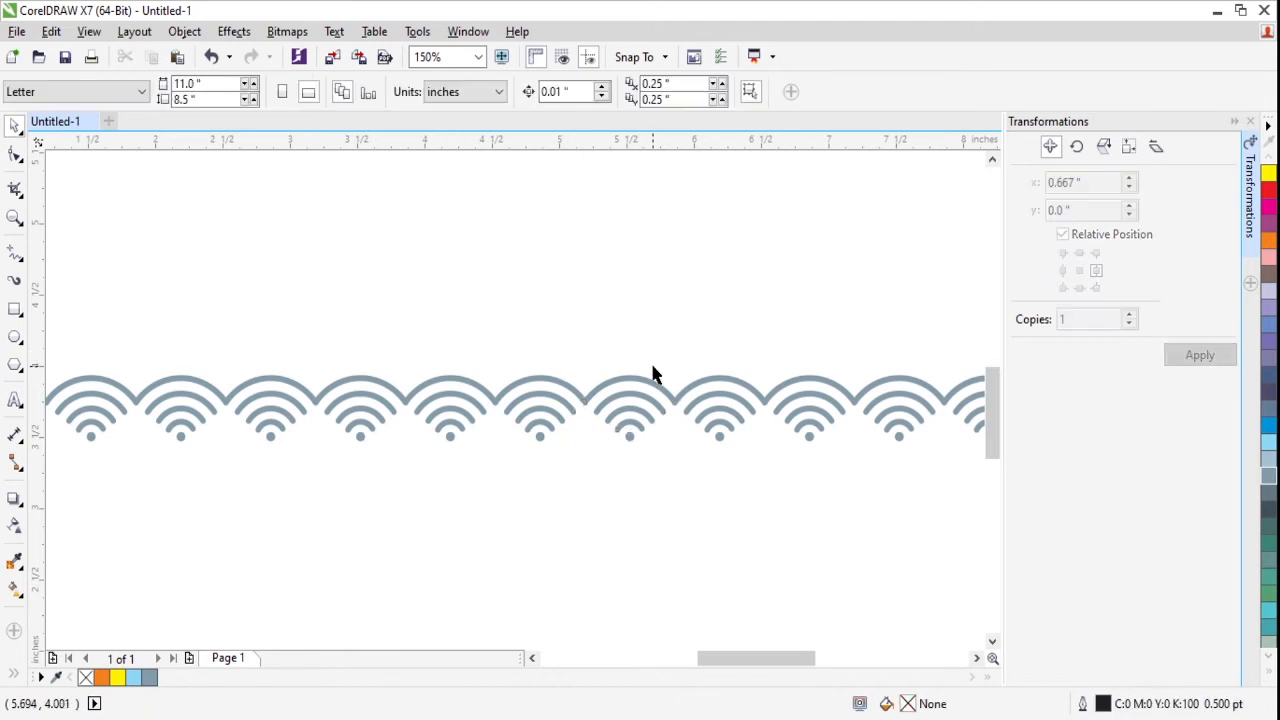
# - Place a copy of the second motif below and centred between the row's first two motifs, at X 1.181, Y 3.333 inches
pyautogui.scroll(-2, 651, 371)
pyautogui.moveTo(344, 328); pyautogui.dragTo(455, 418)
pyautogui.scroll(4, 349, 422)
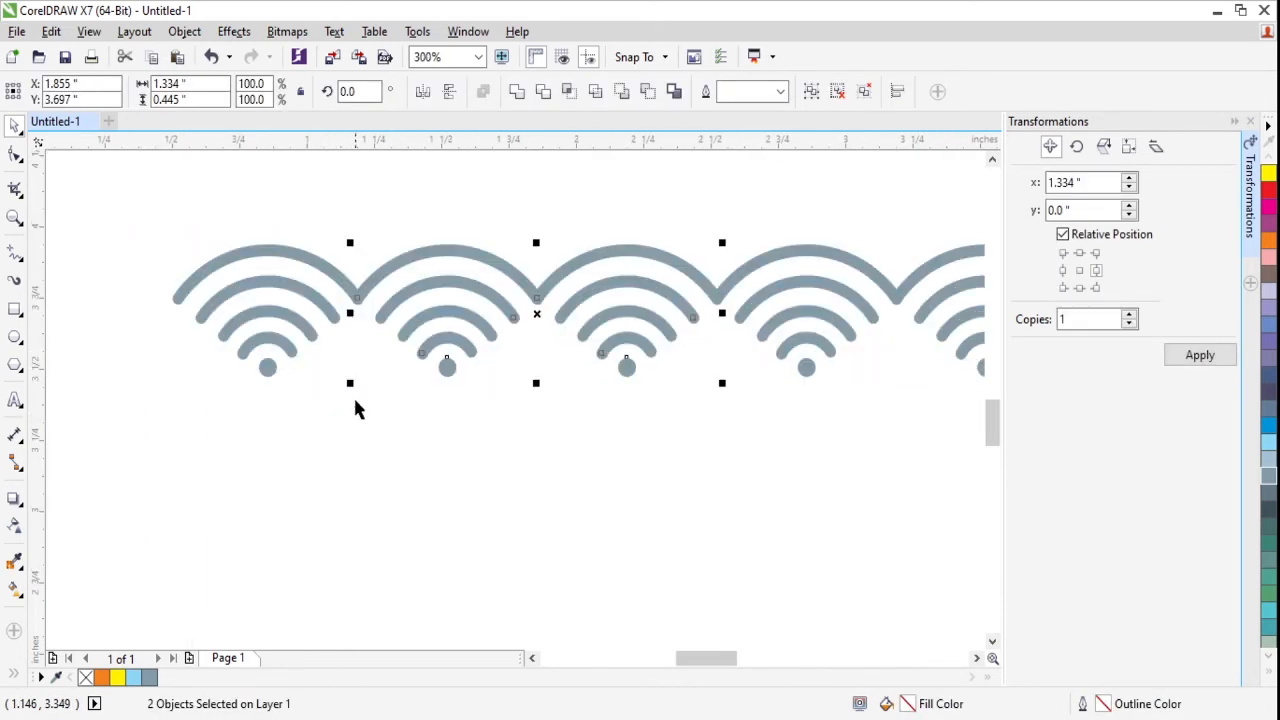
pyautogui.click(438, 220)
pyautogui.click(463, 260)
pyautogui.moveTo(463, 260); pyautogui.dragTo(373, 362)
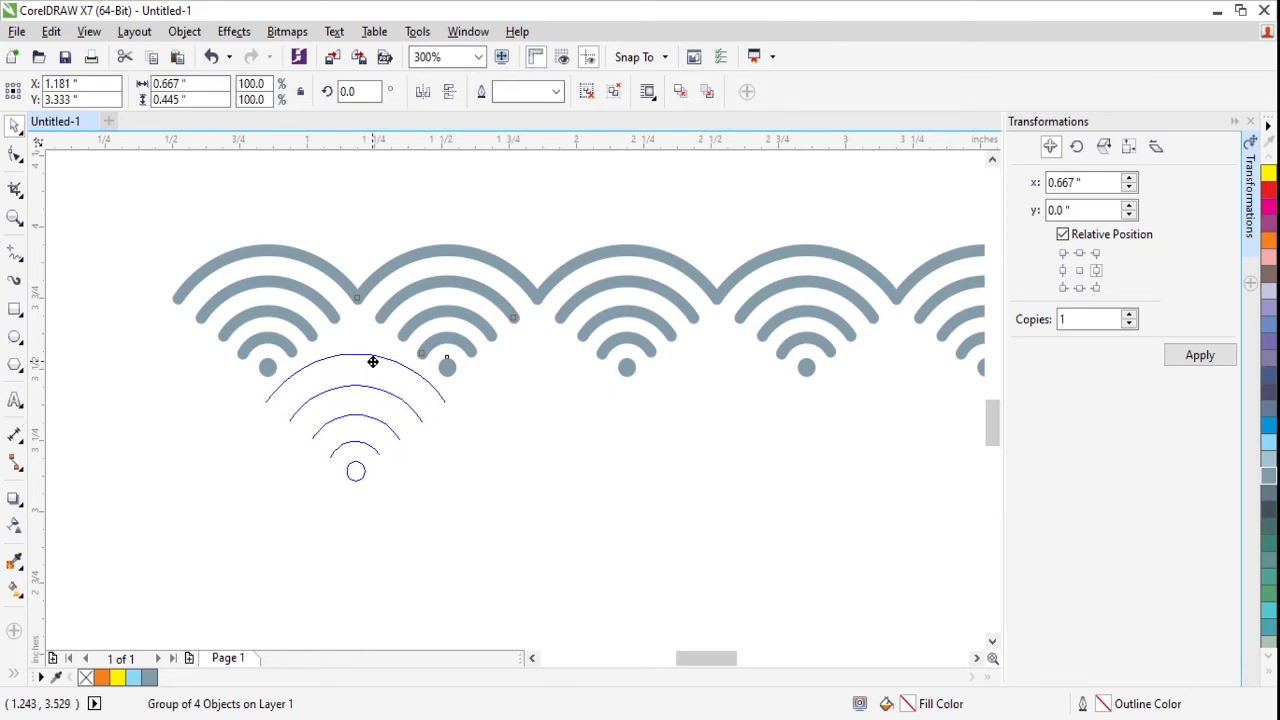
pyautogui.moveTo(373, 368); pyautogui.dragTo(374, 367)
pyautogui.click(517, 366)
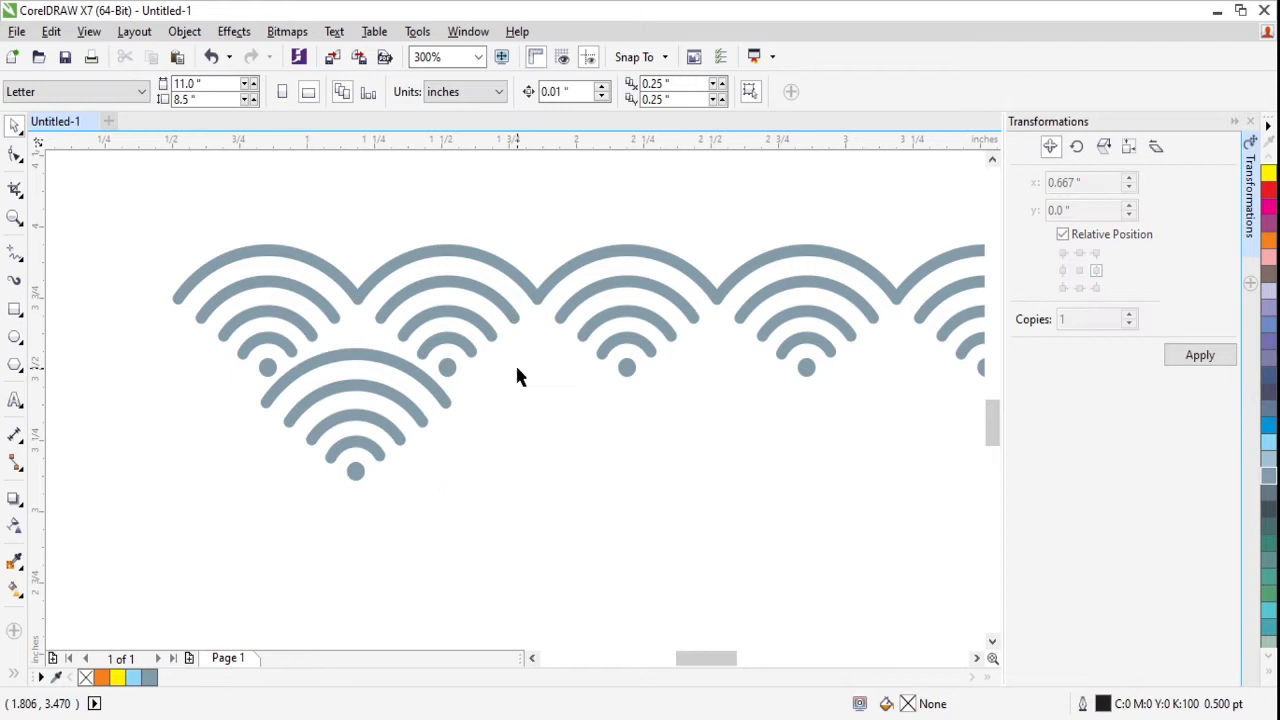
# - Recolor the copied lower motif's fill and outlines light lilac (C:20 M:20 Y:0 K:0)
pyautogui.click(380, 362)
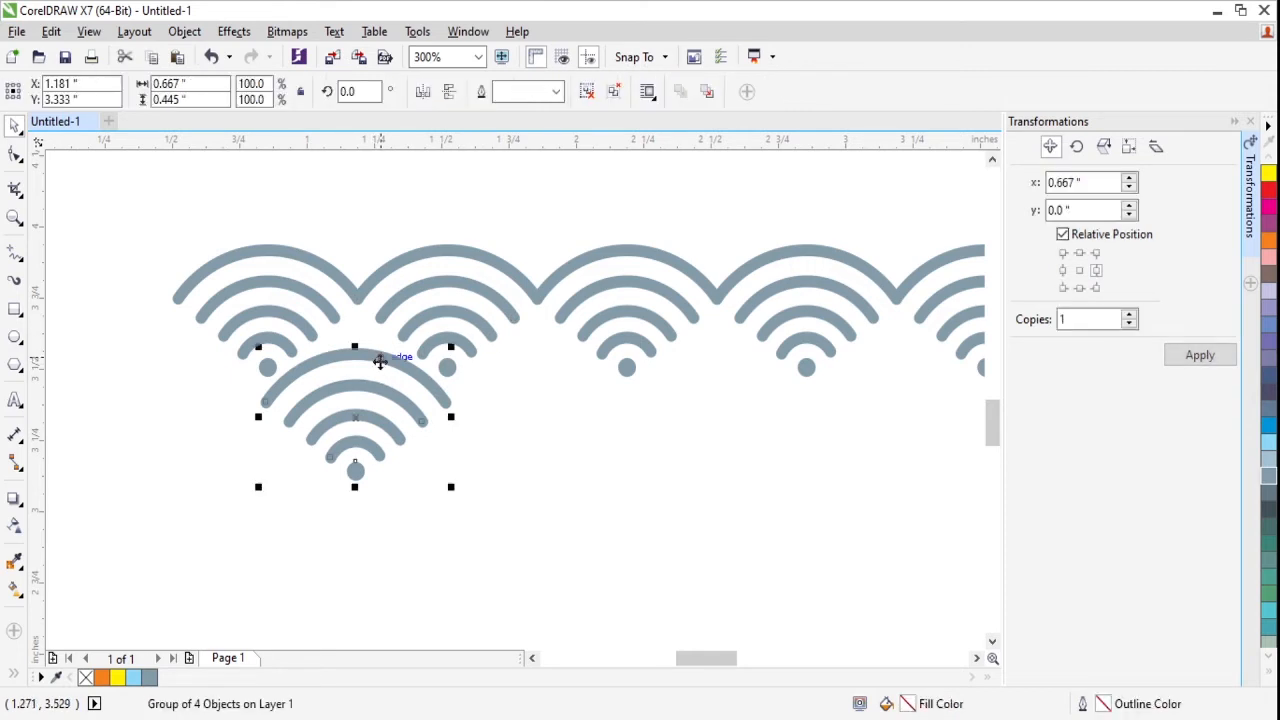
pyautogui.click(1268, 428)
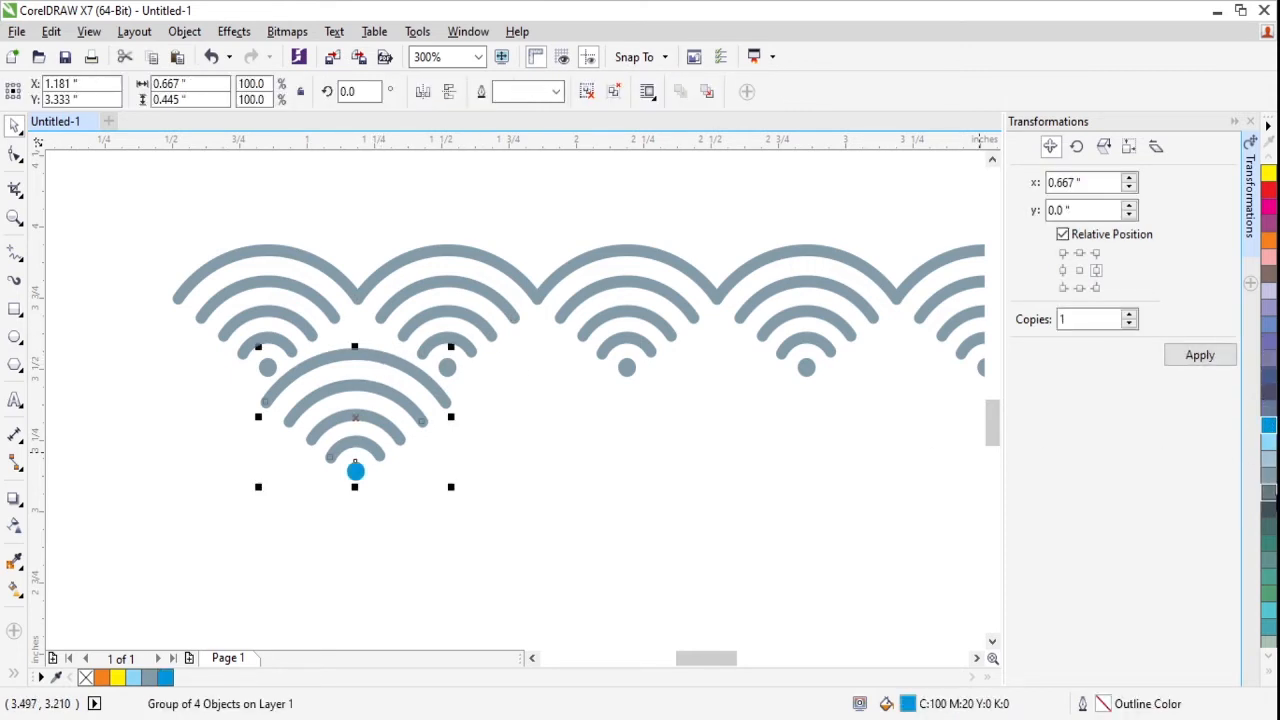
pyautogui.click(1268, 512)
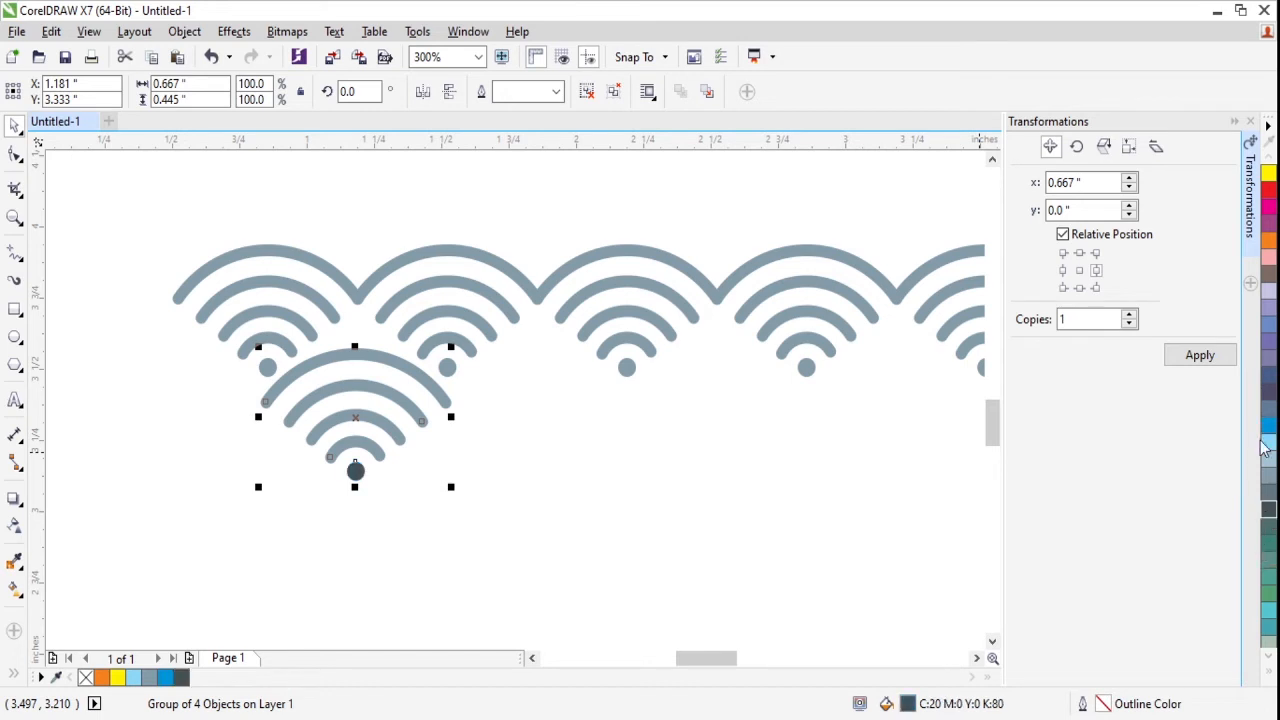
pyautogui.click(1266, 290)
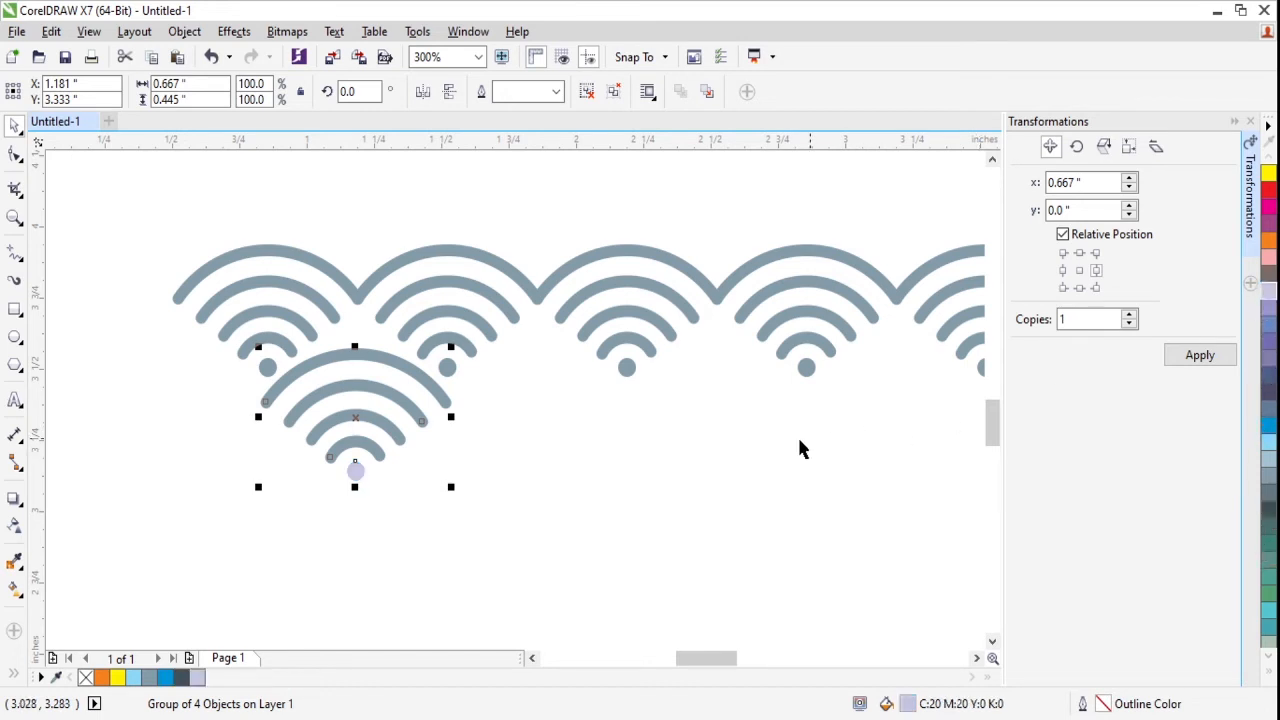
pyautogui.keyDown('ctrl'); pyautogui.click(358, 472); pyautogui.keyUp('ctrl')
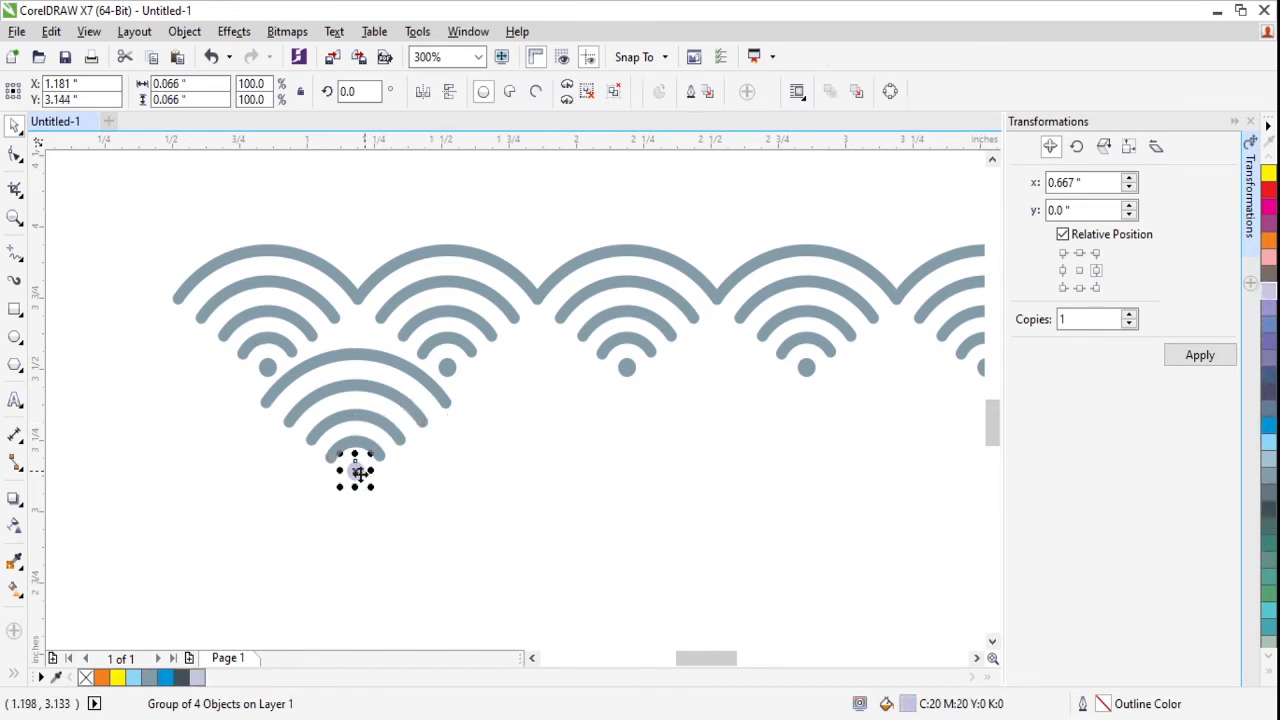
pyautogui.click(385, 418)
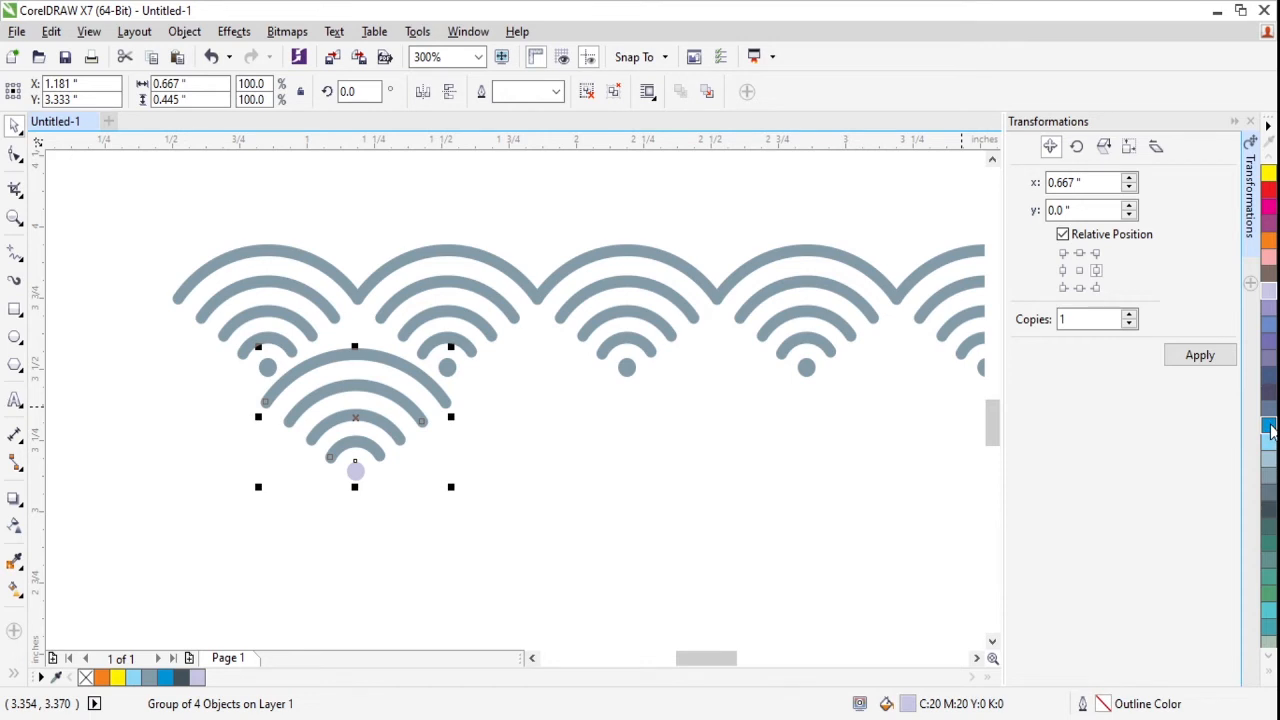
pyautogui.rightClick(1268, 296)
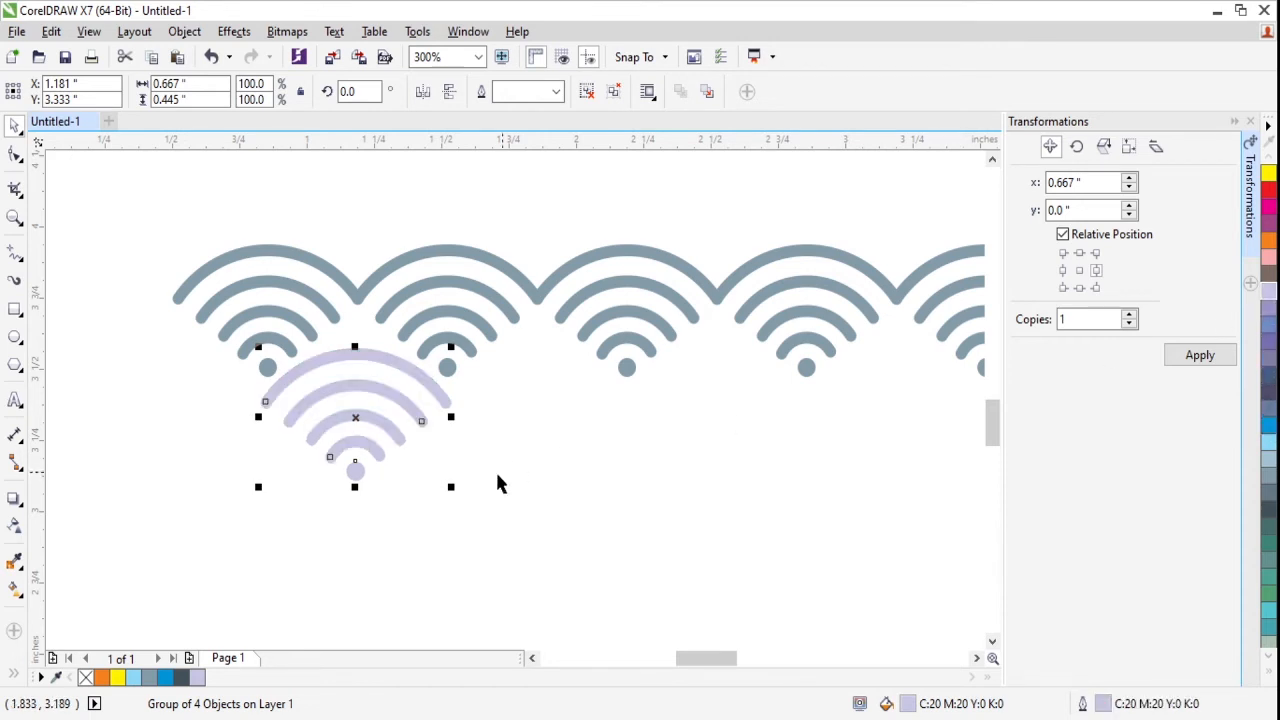
# - Remove the hairline outline from the lilac motif's dot
pyautogui.keyDown('ctrl'); pyautogui.click(364, 476); pyautogui.keyUp('ctrl')
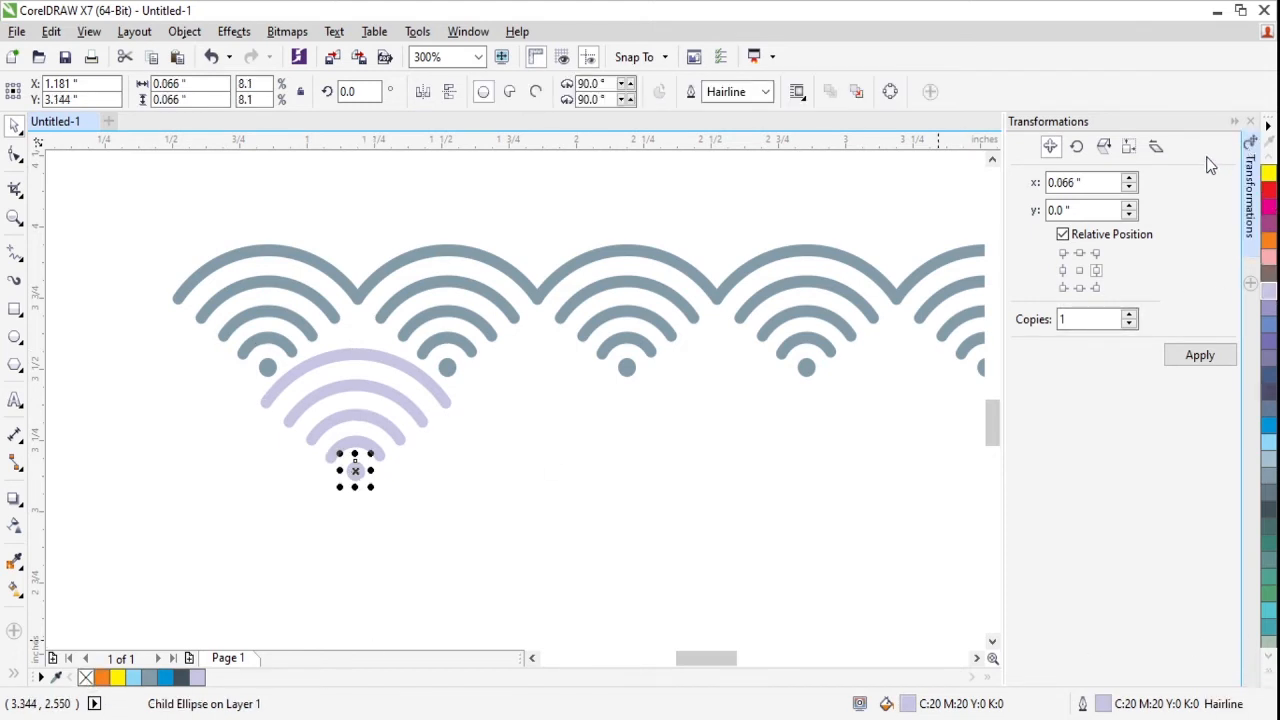
pyautogui.hotkey('ctrl', 'z')
pyautogui.click(417, 394)
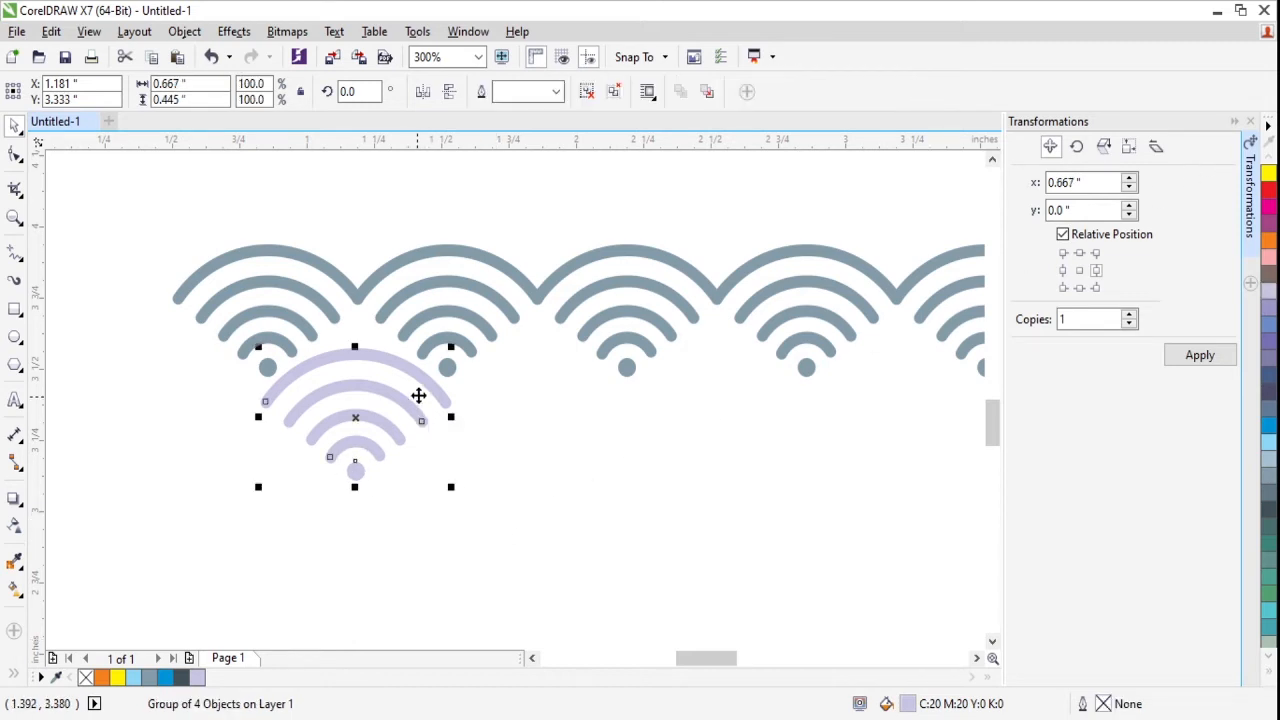
# - Delete every blue-gray motif in the row except the first one
pyautogui.scroll(-2, 565, 357)
pyautogui.click(608, 301)
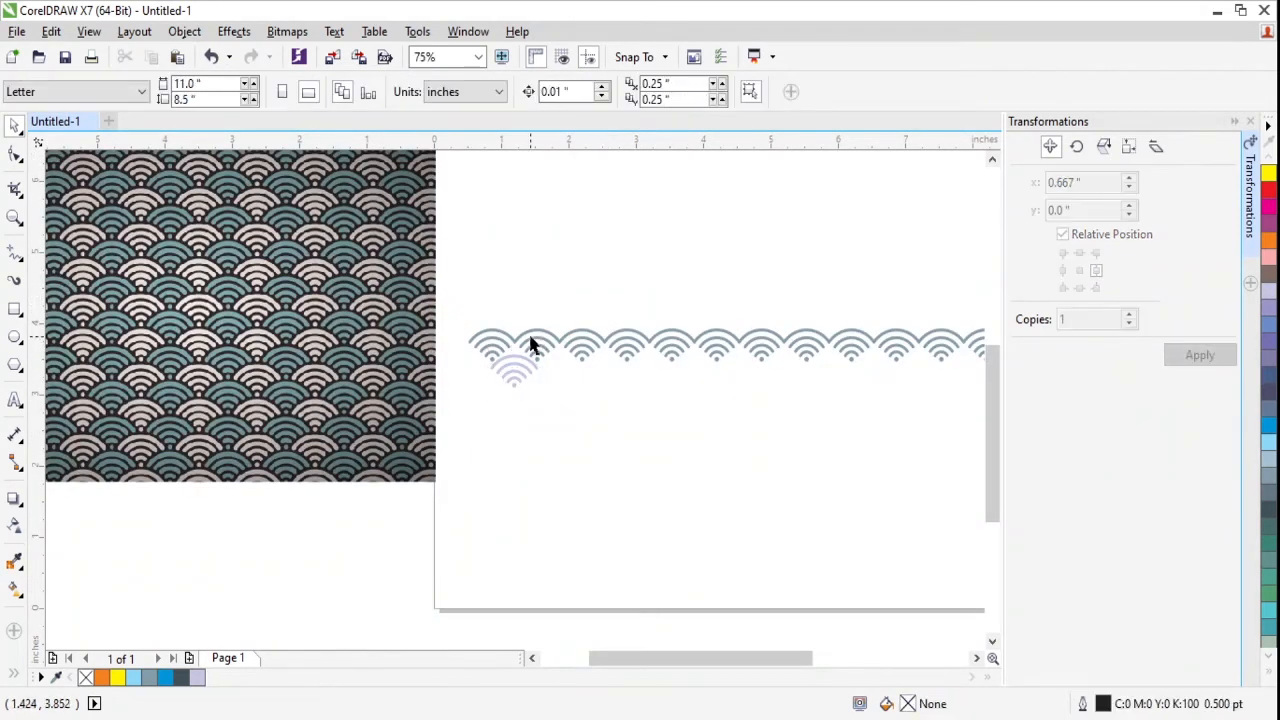
pyautogui.click(530, 343)
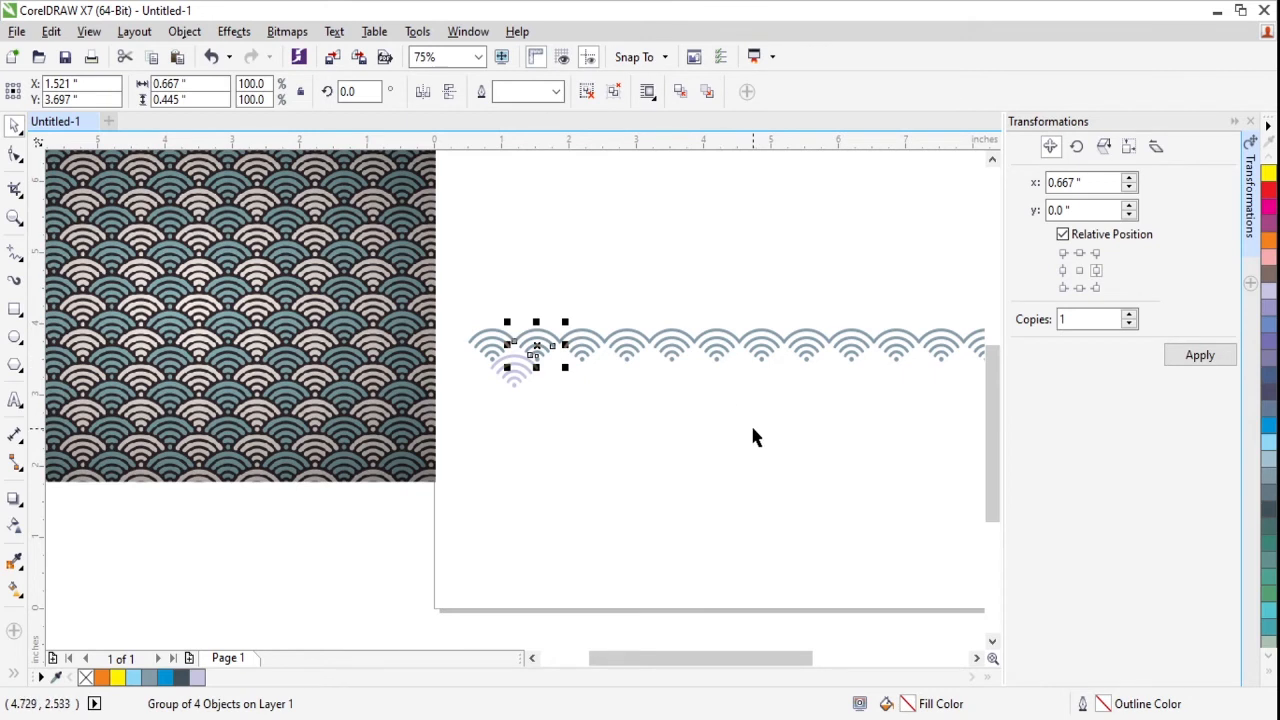
pyautogui.hscroll(3, 754, 440)
pyautogui.keyDown('shift'); pyautogui.click(838, 346); pyautogui.keyUp('shift')
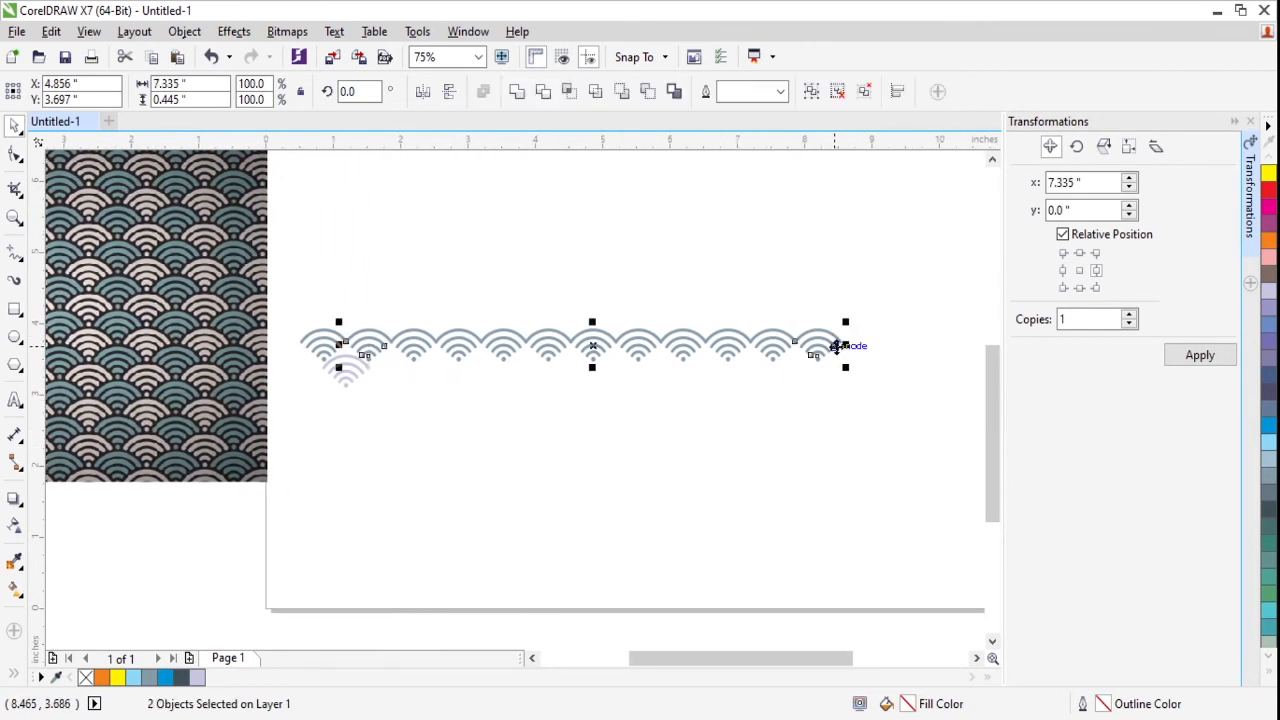
pyautogui.moveTo(885, 272); pyautogui.dragTo(354, 372)
pyautogui.press('Delete')
pyautogui.click(367, 351)
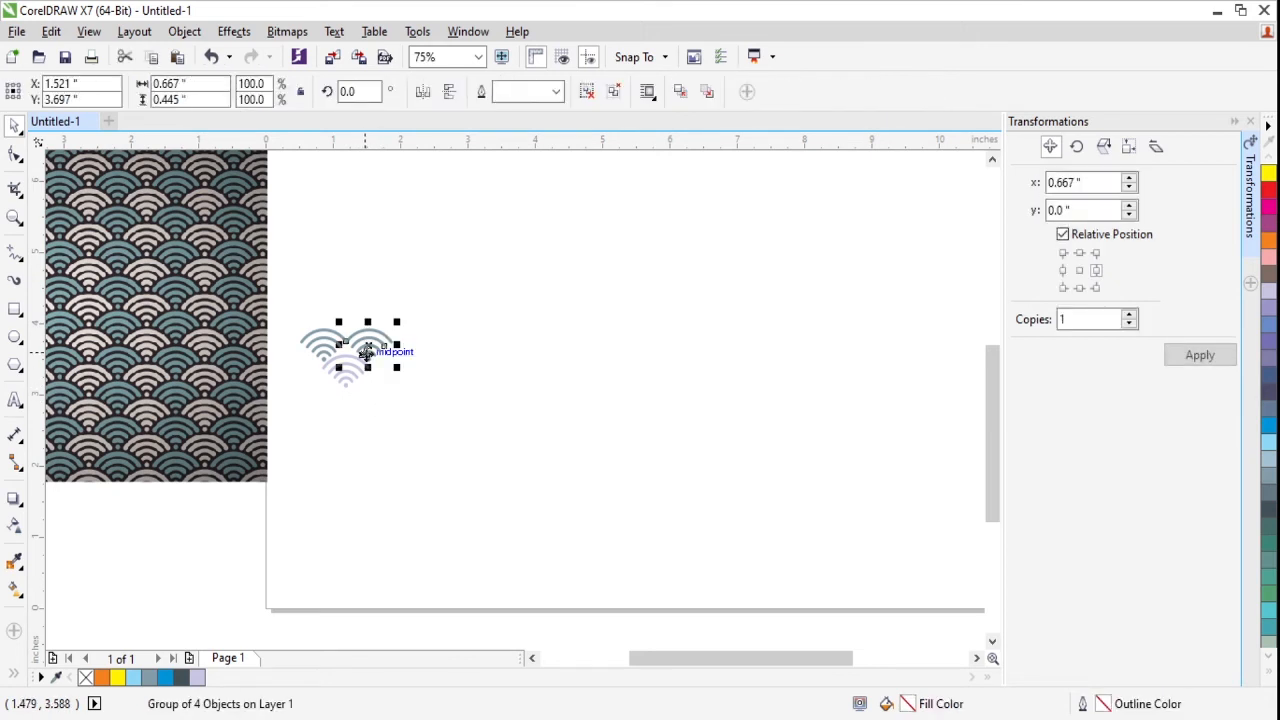
pyautogui.click(380, 306)
# - Place one copy of the blue-gray and lilac motif pair to its right, joining the originals, at X 1.705 inches
pyautogui.moveTo(391, 289); pyautogui.dragTo(312, 440)
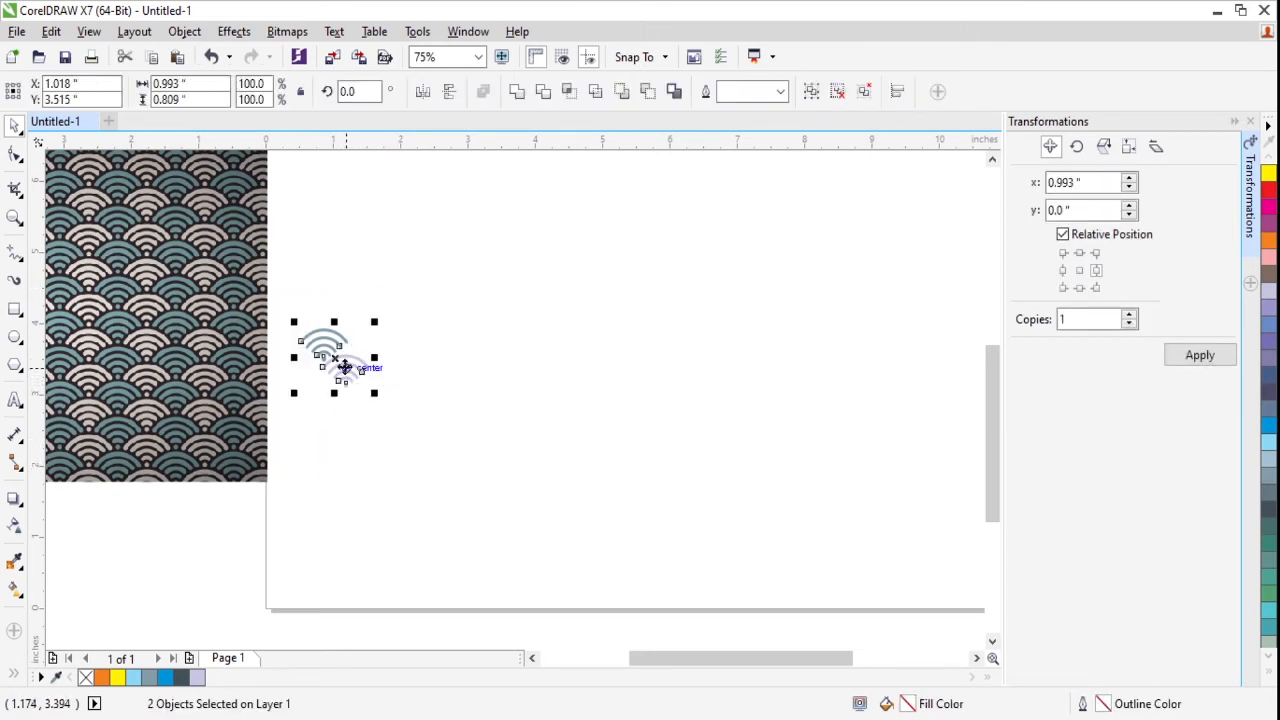
pyautogui.moveTo(344, 367); pyautogui.dragTo(376, 361)
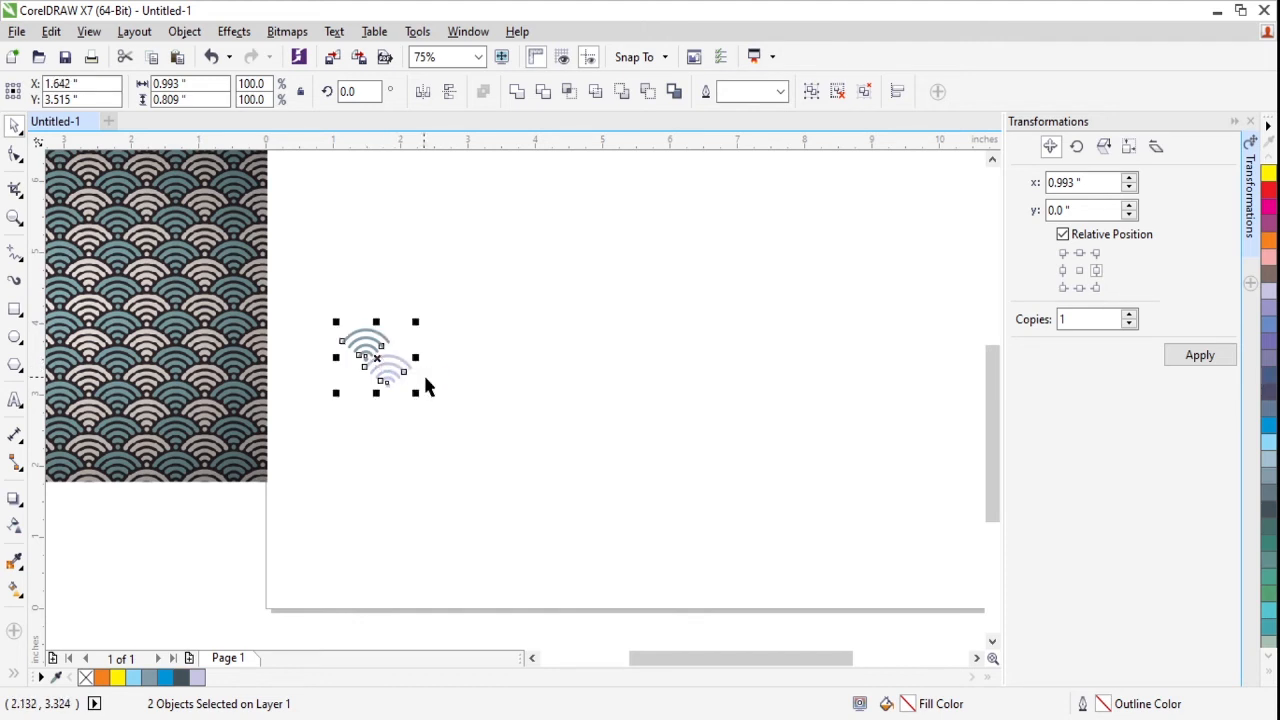
pyautogui.hotkey('ctrl', 'z')
pyautogui.scroll(1, 311, 383)
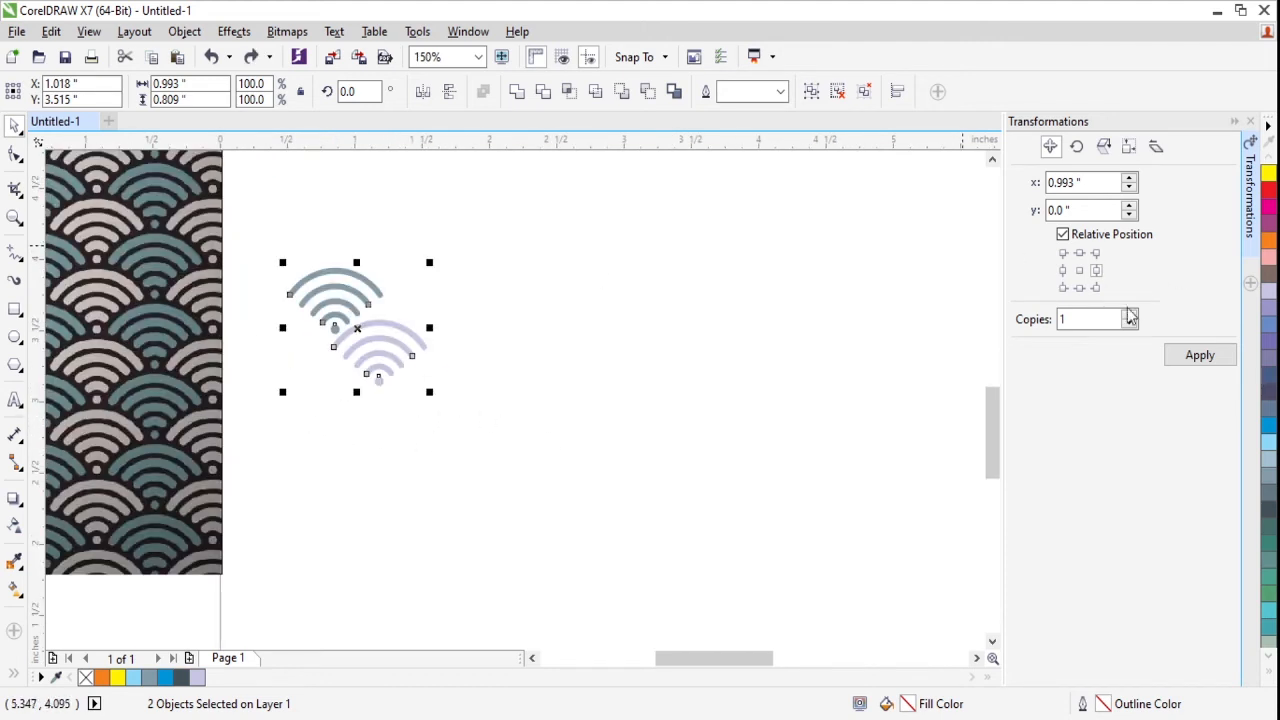
pyautogui.click(1200, 355)
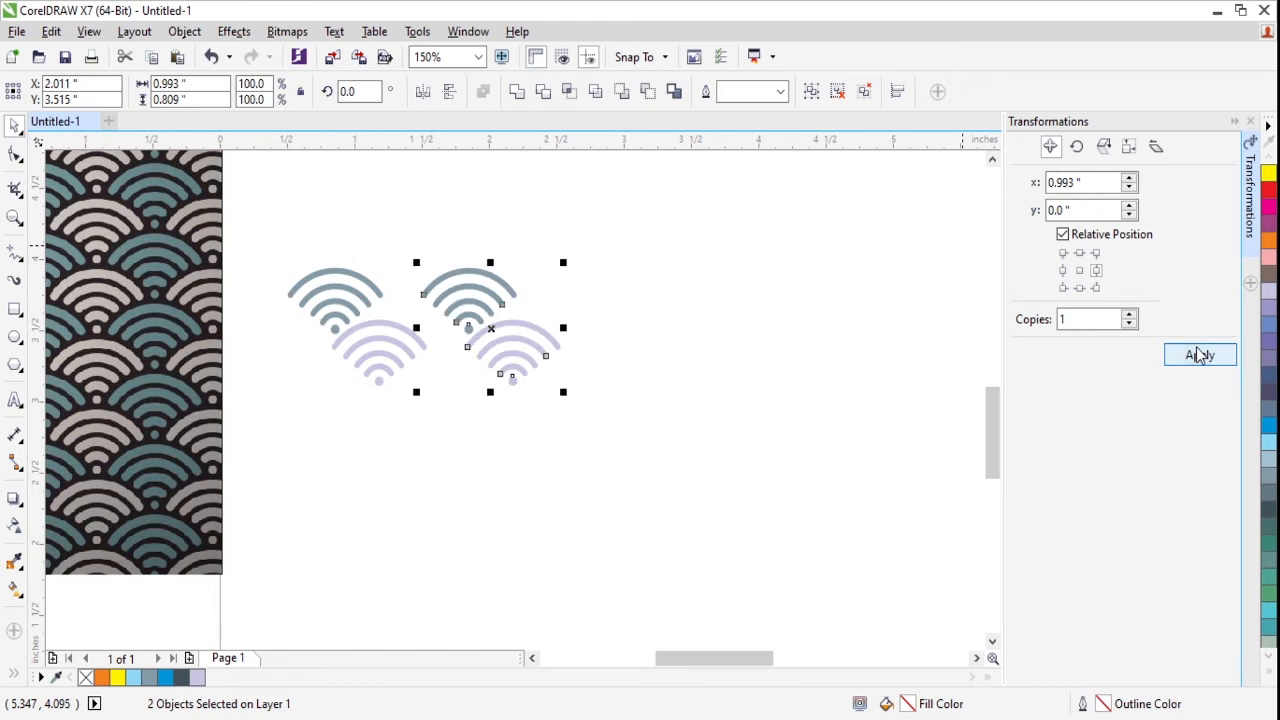
pyautogui.moveTo(505, 329); pyautogui.dragTo(449, 337)
pyautogui.scroll(-4, 582, 365)
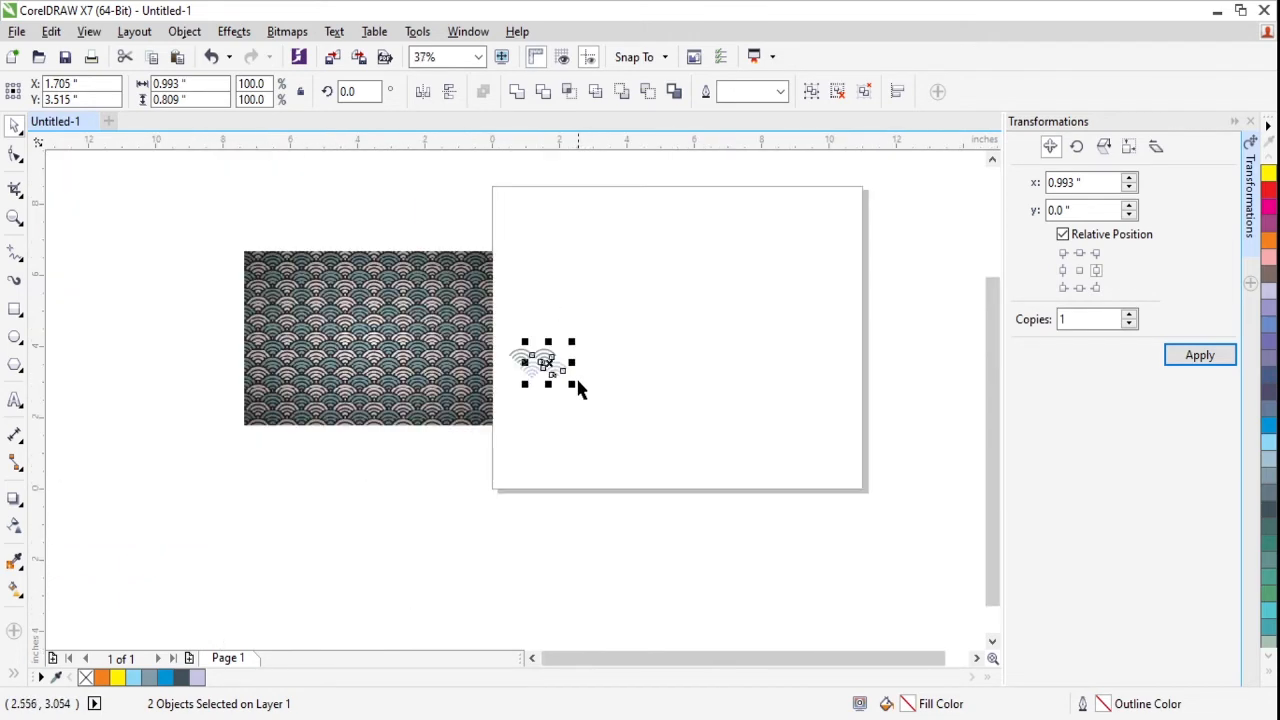
# - Repeat the pair's horizontal copy until the double row contains fifteen pairs
pyautogui.hotkey('ctrl', 'r')
pyautogui.hotkey('ctrl', 'r')
pyautogui.hotkey('ctrl', 'r')
pyautogui.hotkey('ctrl', 'r')
pyautogui.hotkey('ctrl', 'r')
pyautogui.hotkey('ctrl', 'r')
pyautogui.hotkey('ctrl', 'r')
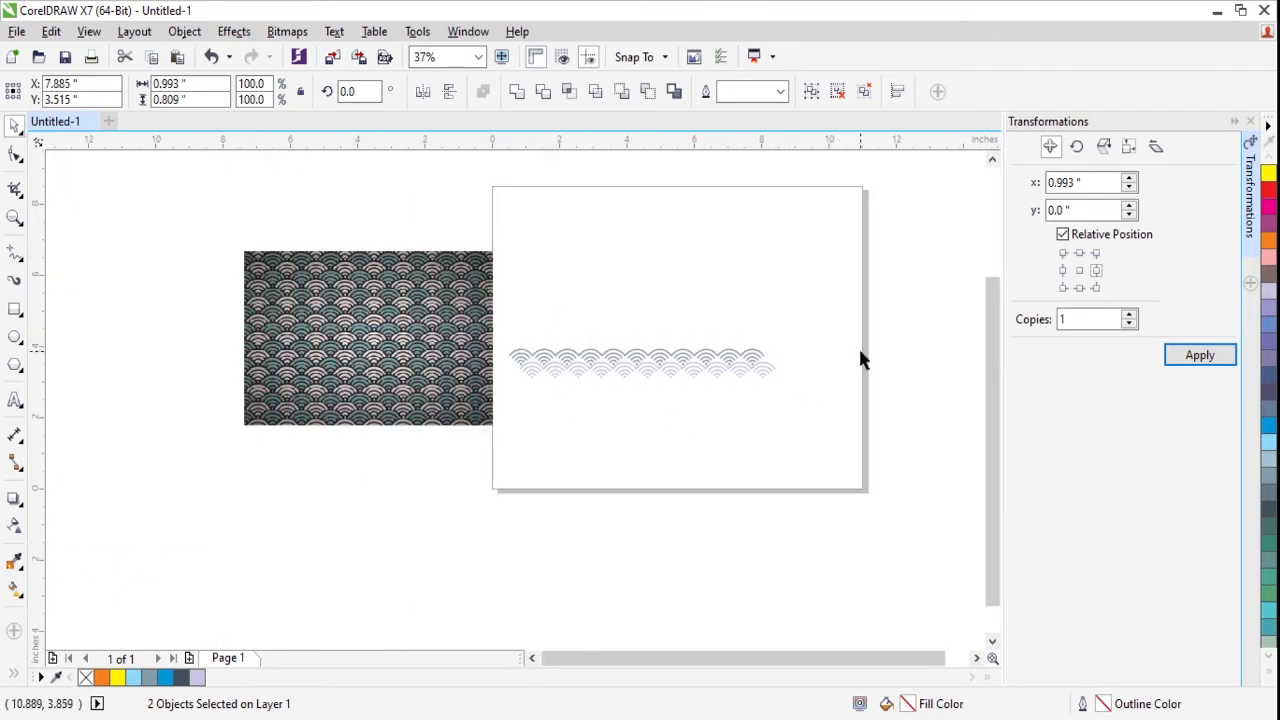
# - Select the whole double row and place a copy directly below it, 0.75 inch lower at Y 2.765 inches
pyautogui.moveTo(906, 308); pyautogui.dragTo(524, 424)
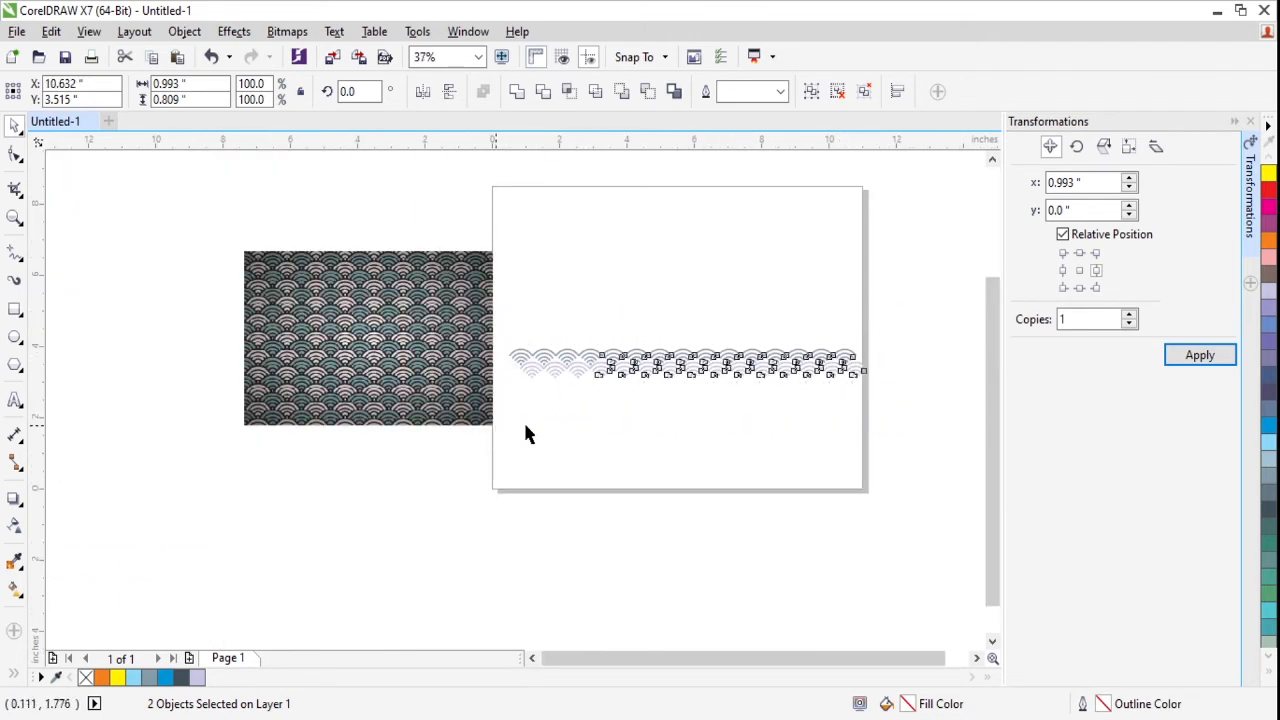
pyautogui.scroll(2, 706, 358)
pyautogui.moveTo(706, 359); pyautogui.dragTo(694, 409)
pyautogui.scroll(-2, 640, 468)
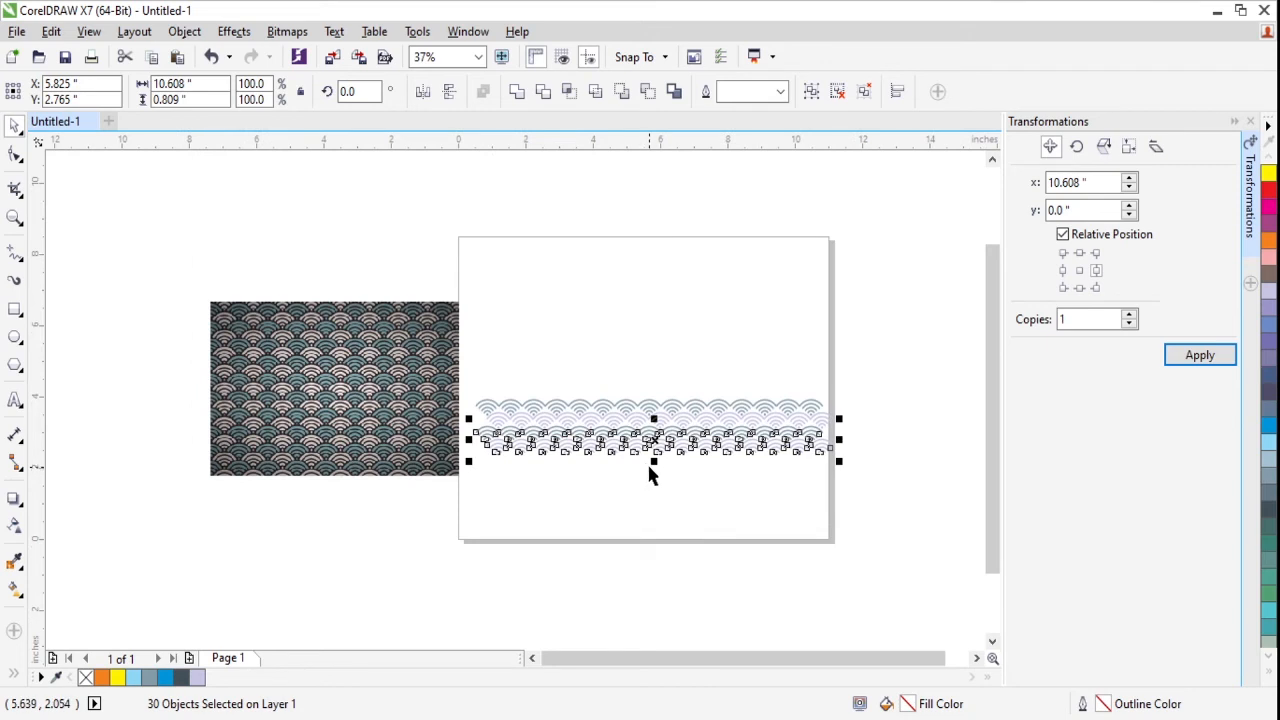
# - Repeat the downward copy of the double row until there are nine double rows
pyautogui.hotkey('ctrl', 'd')
pyautogui.hotkey('ctrl', 'd')
pyautogui.hotkey('ctrl', 'd')
pyautogui.hotkey('ctrl', 'd')
pyautogui.hotkey('ctrl', 'd')
pyautogui.hotkey('ctrl', 'd')
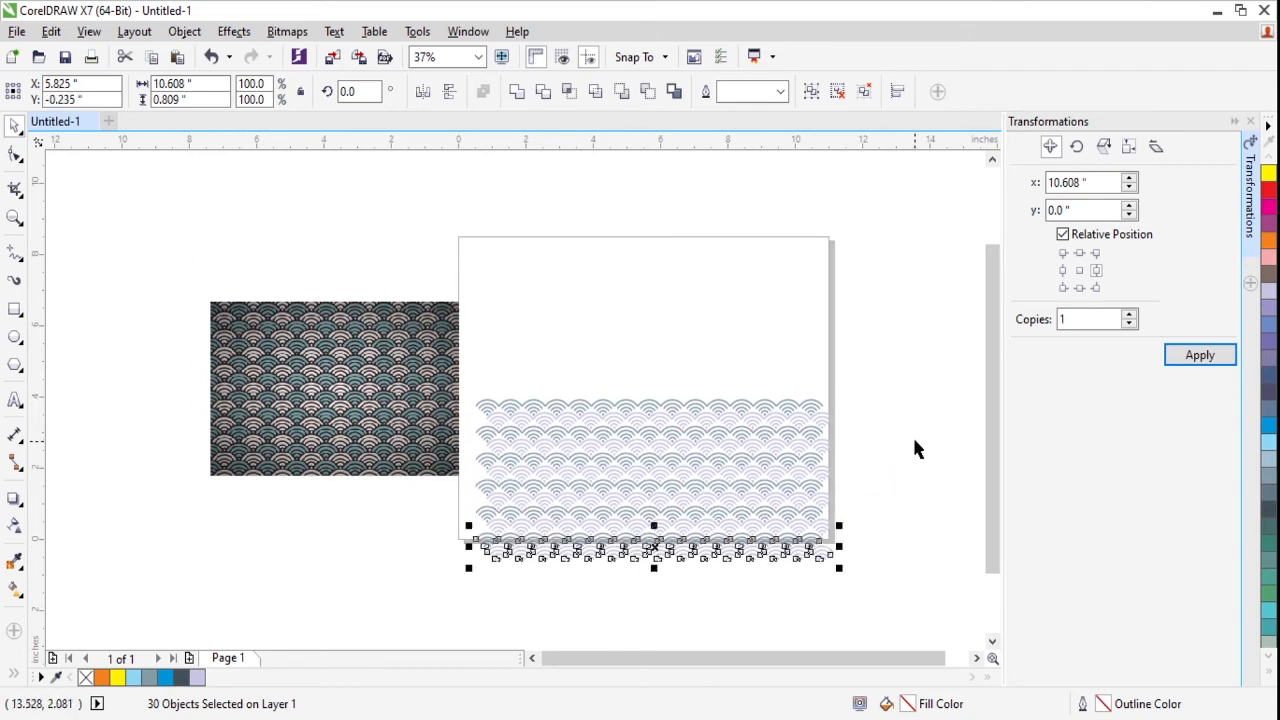
pyautogui.hotkey('alt', 'Right')
pyautogui.hotkey('alt', 'Right')
pyautogui.hotkey('alt', 'Right')
pyautogui.hotkey('alt', 'Right')
pyautogui.hotkey('alt', 'Right')
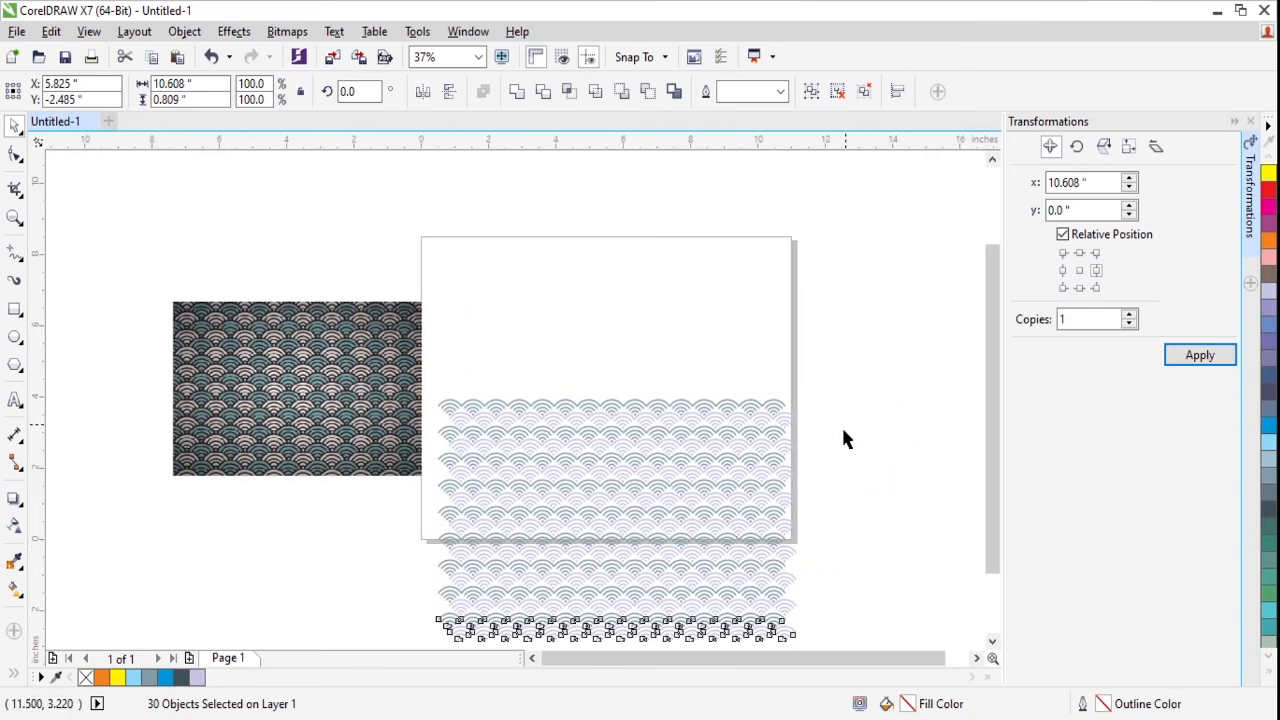
pyautogui.hotkey('alt', 'Down')
pyautogui.hotkey('alt', 'Down')
pyautogui.hotkey('alt', 'Up')
pyautogui.hotkey('alt', 'Up')
pyautogui.hotkey('alt', 'Up')
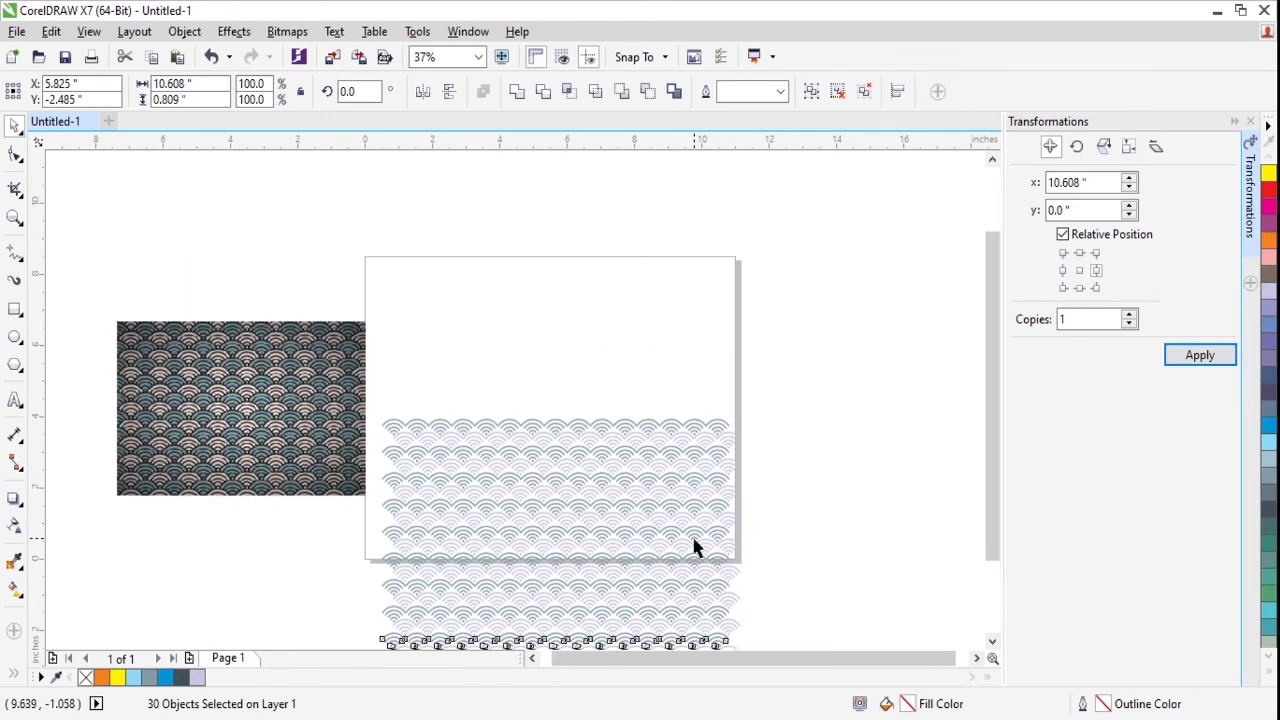
pyautogui.hotkey('alt', 'Down')
pyautogui.hotkey('alt', 'Down')
pyautogui.hotkey('alt', 'Down')
pyautogui.hotkey('alt', 'Down')
pyautogui.hotkey('alt', 'Down')
pyautogui.hotkey('alt', 'Down')
pyautogui.hotkey('alt', 'Down')
pyautogui.hotkey('alt', 'Down')
pyautogui.hotkey('alt', 'Down')
pyautogui.hotkey('alt', 'Down')
pyautogui.hotkey('alt', 'Down')
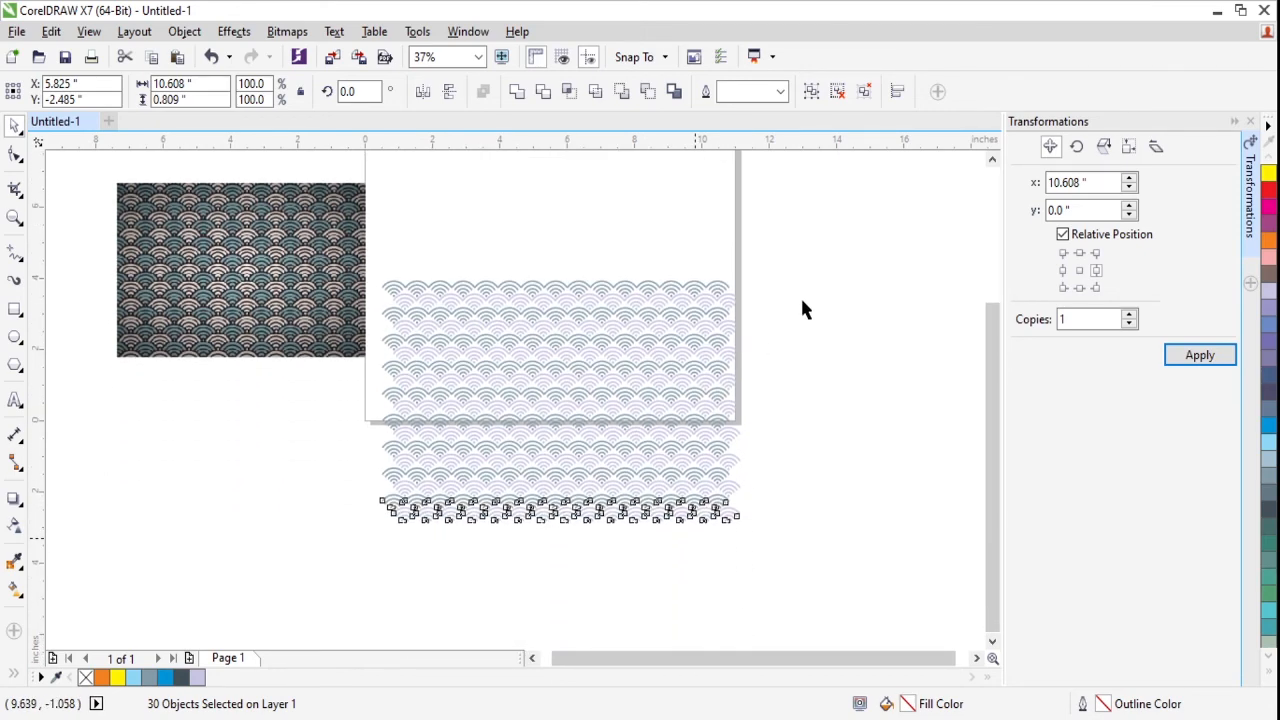
# - Select all nine double rows of motifs and group them
pyautogui.click(766, 386)
pyautogui.hotkey('alt', 'Up')
pyautogui.hotkey('alt', 'Up')
pyautogui.hotkey('alt', 'Up')
pyautogui.hotkey('alt', 'Up')
pyautogui.hotkey('alt', 'Up')
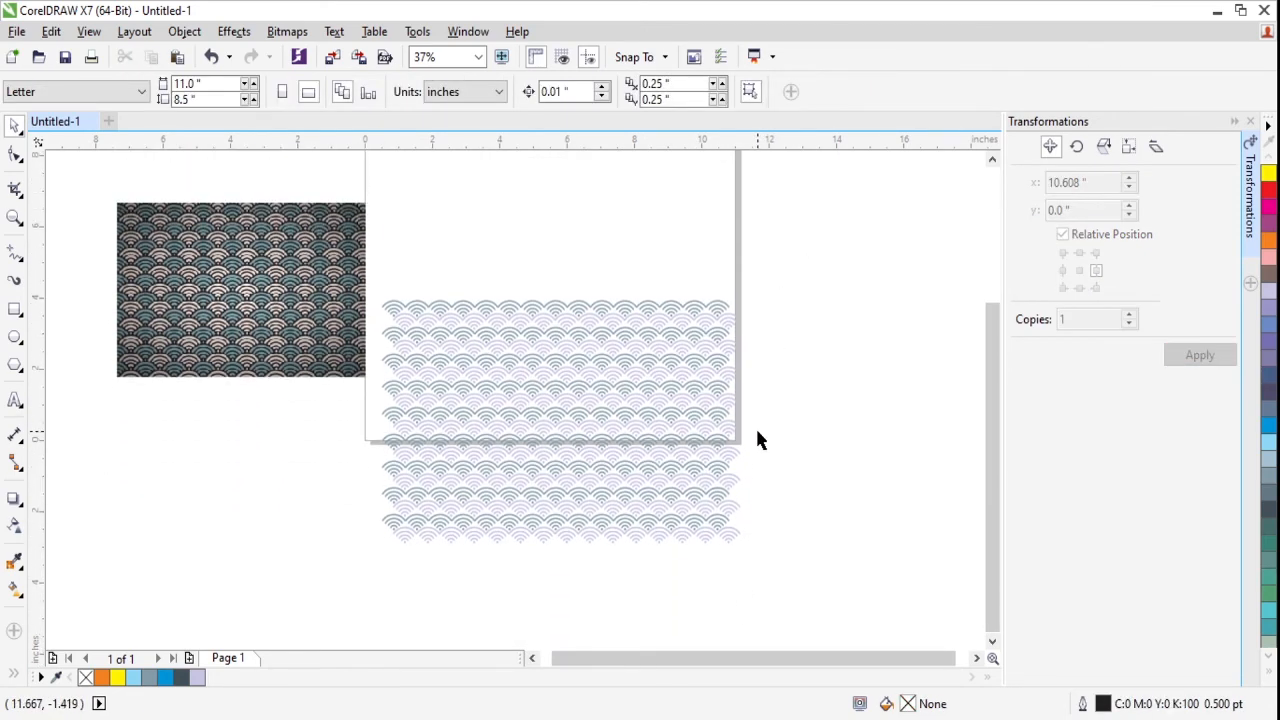
pyautogui.moveTo(786, 278); pyautogui.dragTo(366, 634)
pyautogui.hotkey('ctrl', 'g')
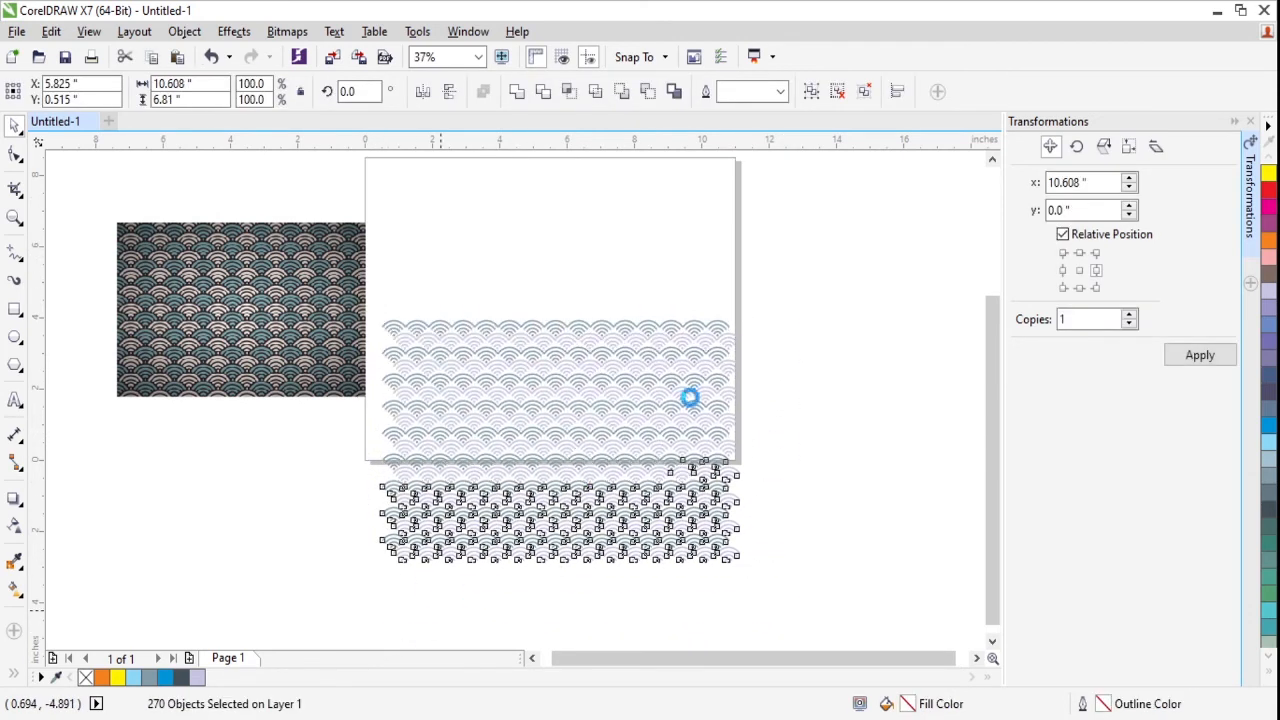
# - Centre the grouped wave pattern on the page, and move the reference bitmap further left, away from the page
pyautogui.click(836, 297)
pyautogui.click(671, 377)
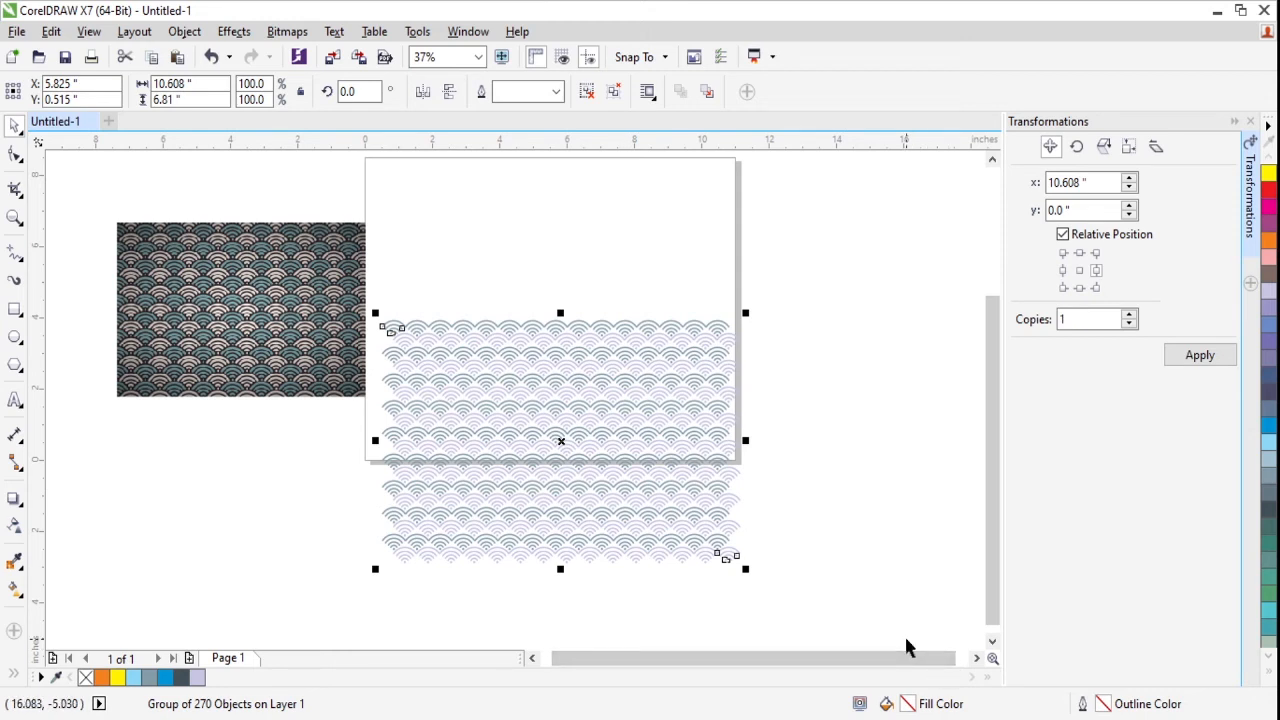
pyautogui.press('p')
pyautogui.moveTo(275, 362); pyautogui.dragTo(208, 402)
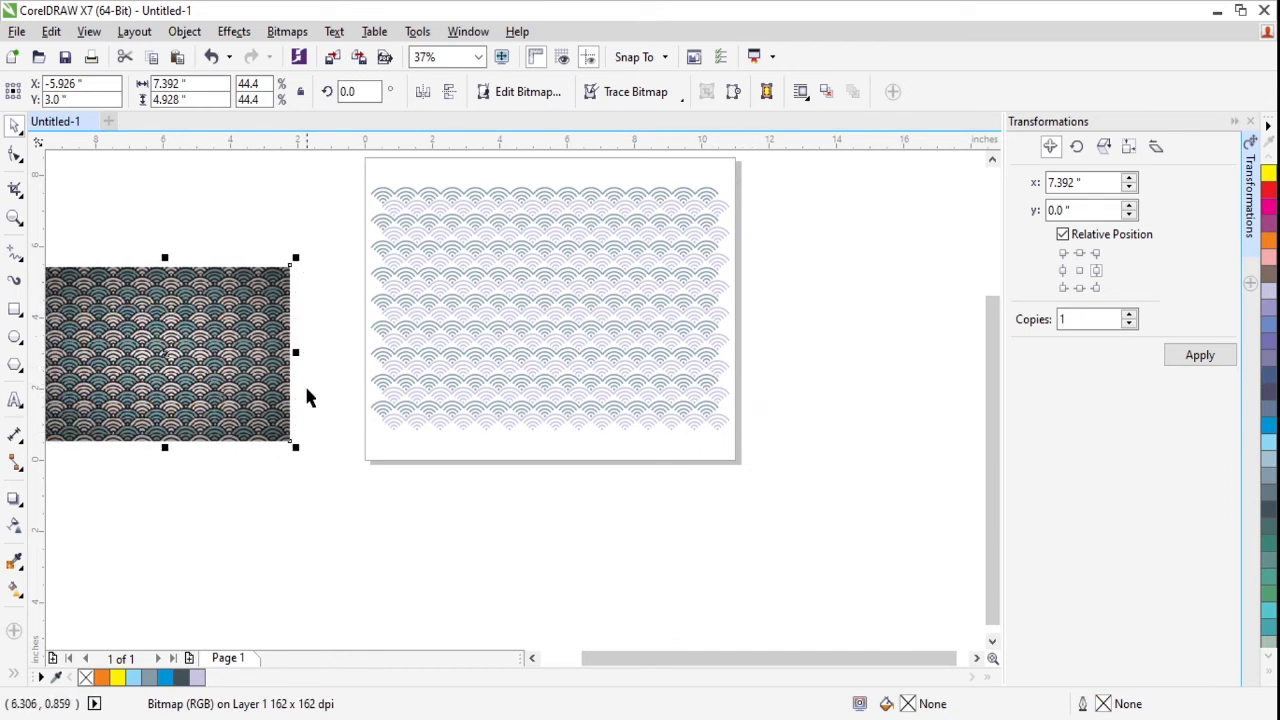
# - Draw a rectangle about 7.55 by 5.04 inches over the central part of the wave pattern
pyautogui.click(15, 310)
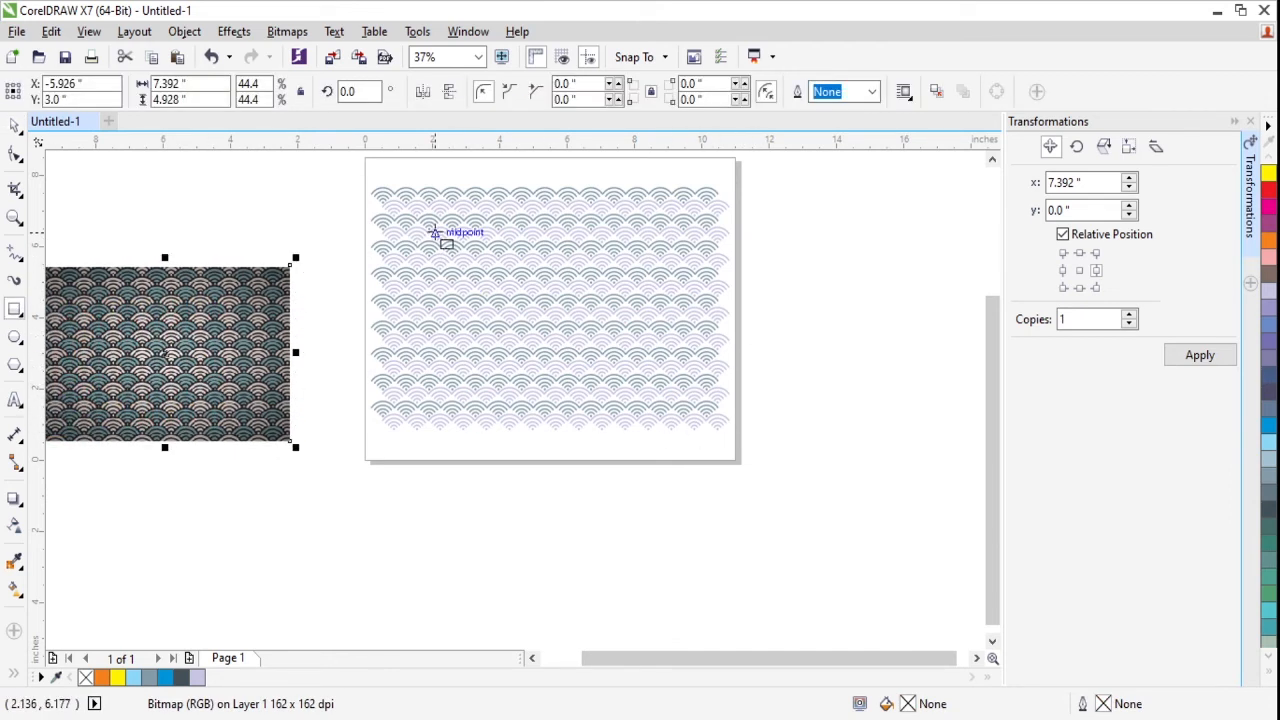
pyautogui.moveTo(399, 188); pyautogui.dragTo(684, 401)
pyautogui.press('Escape')
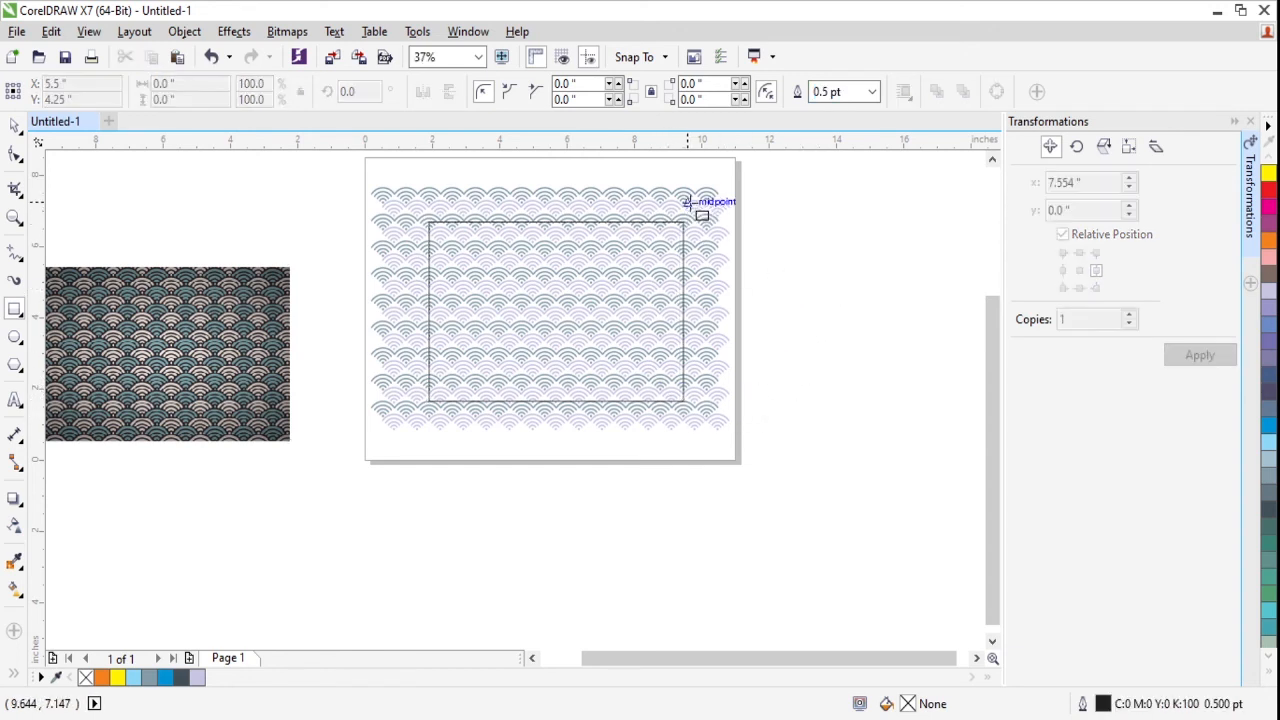
# - PowerClip the grouped wave pattern inside the rectangle
pyautogui.click(688, 203)
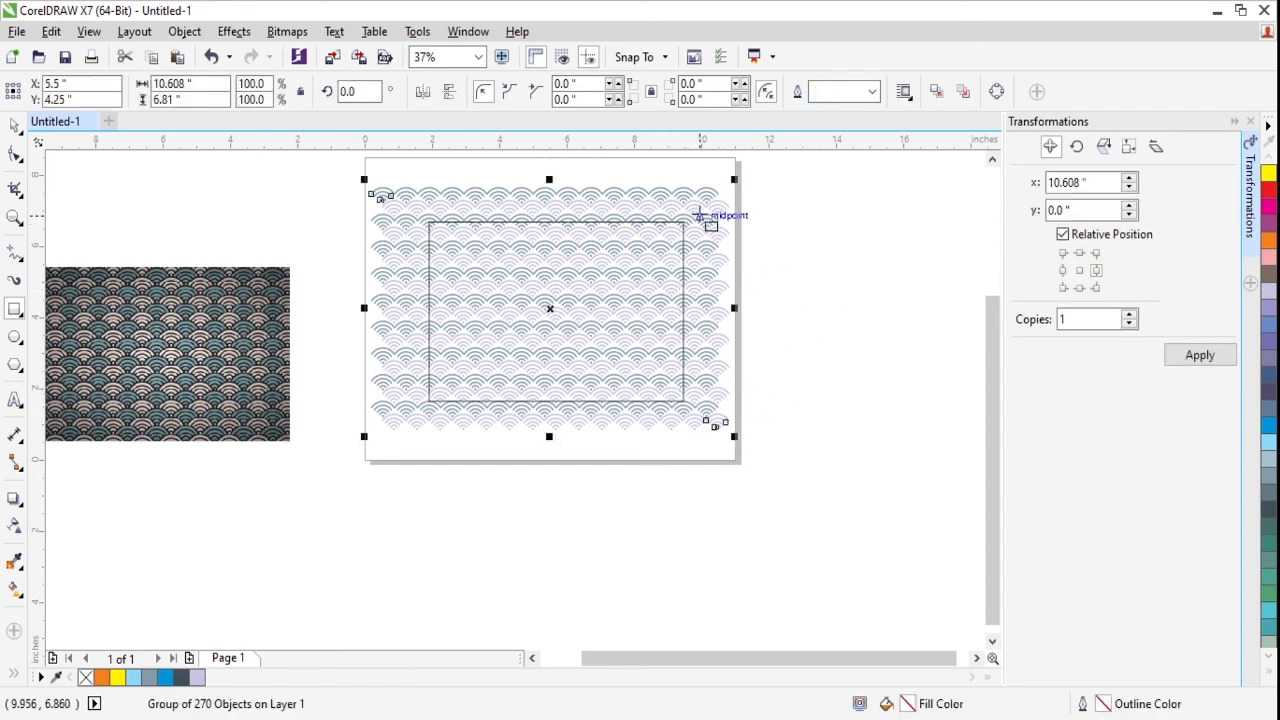
pyautogui.click(14, 126)
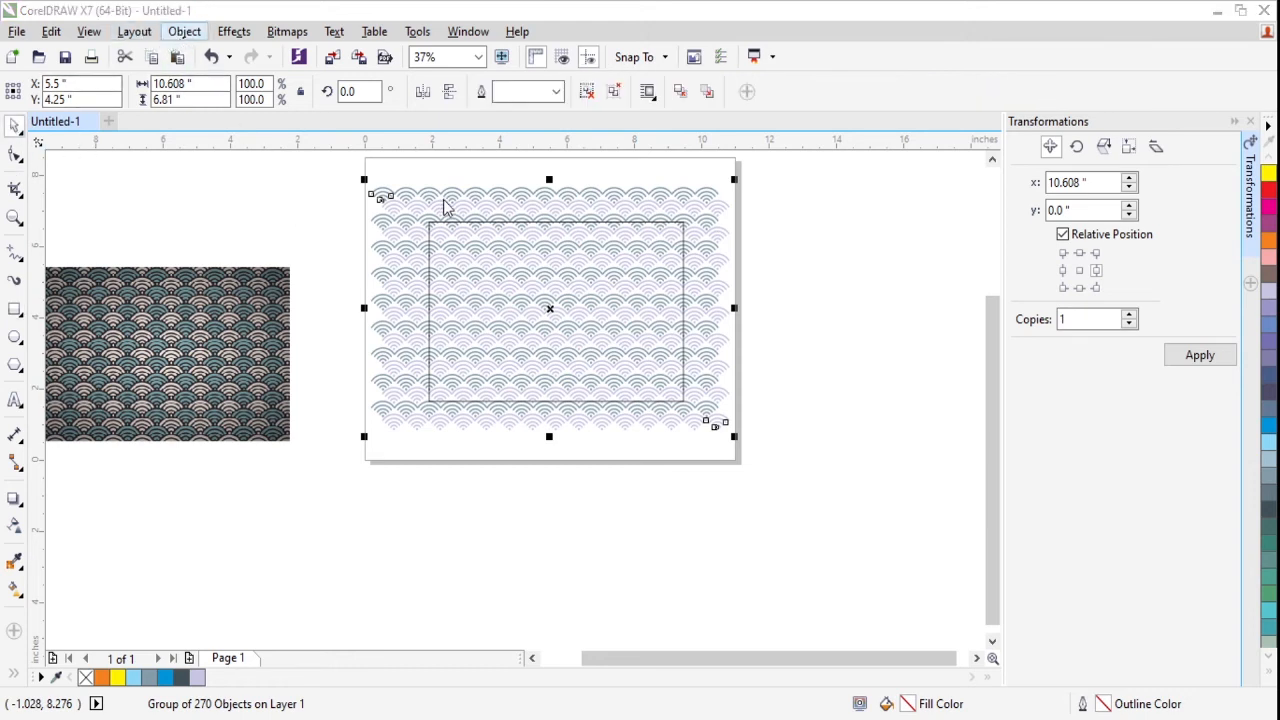
pyautogui.press('Escape')
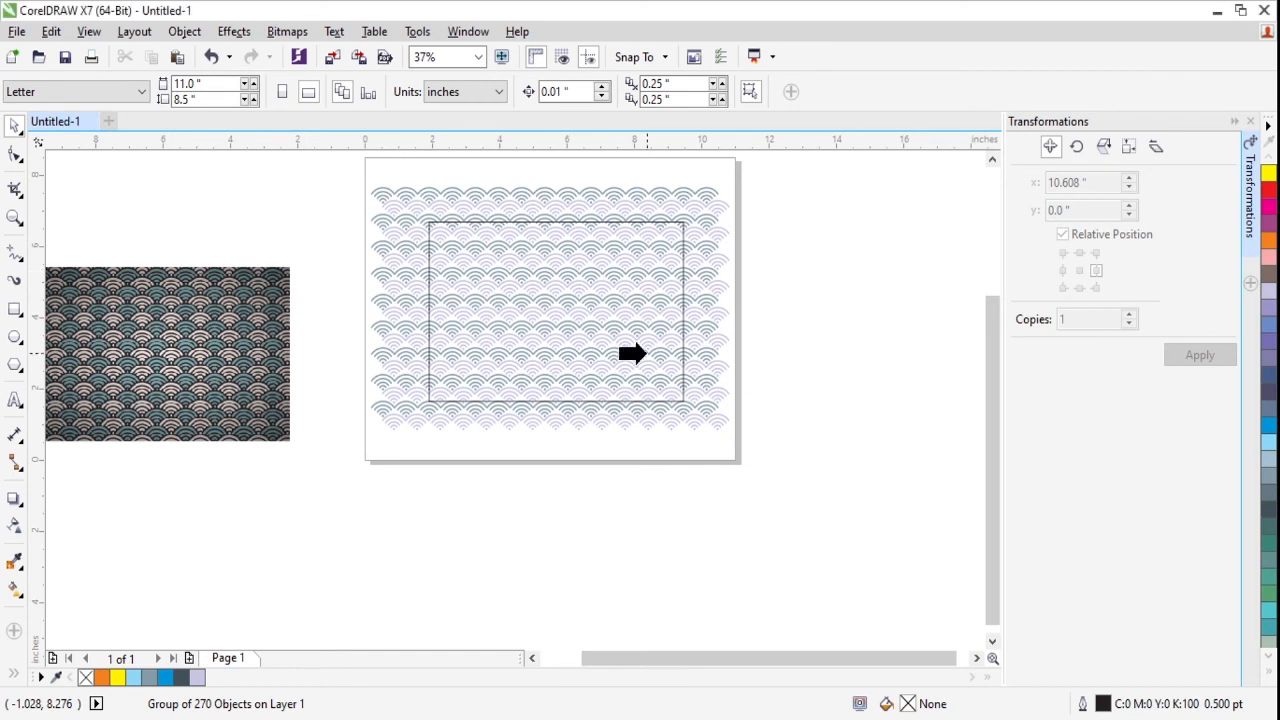
pyautogui.click(670, 222)
pyautogui.click(771, 217)
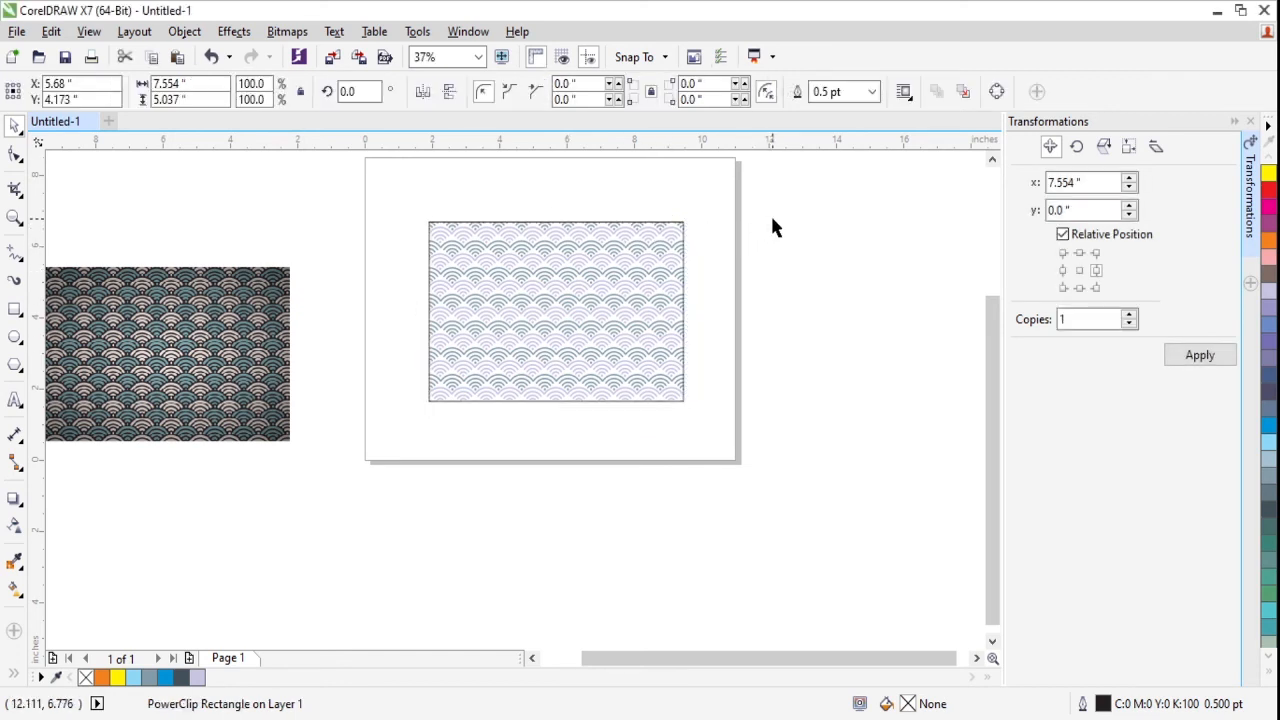
# - Remove the PowerClip rectangle's outline and fill it with black, C100 M100 Y100 K100, behind the waves
pyautogui.click(643, 258)
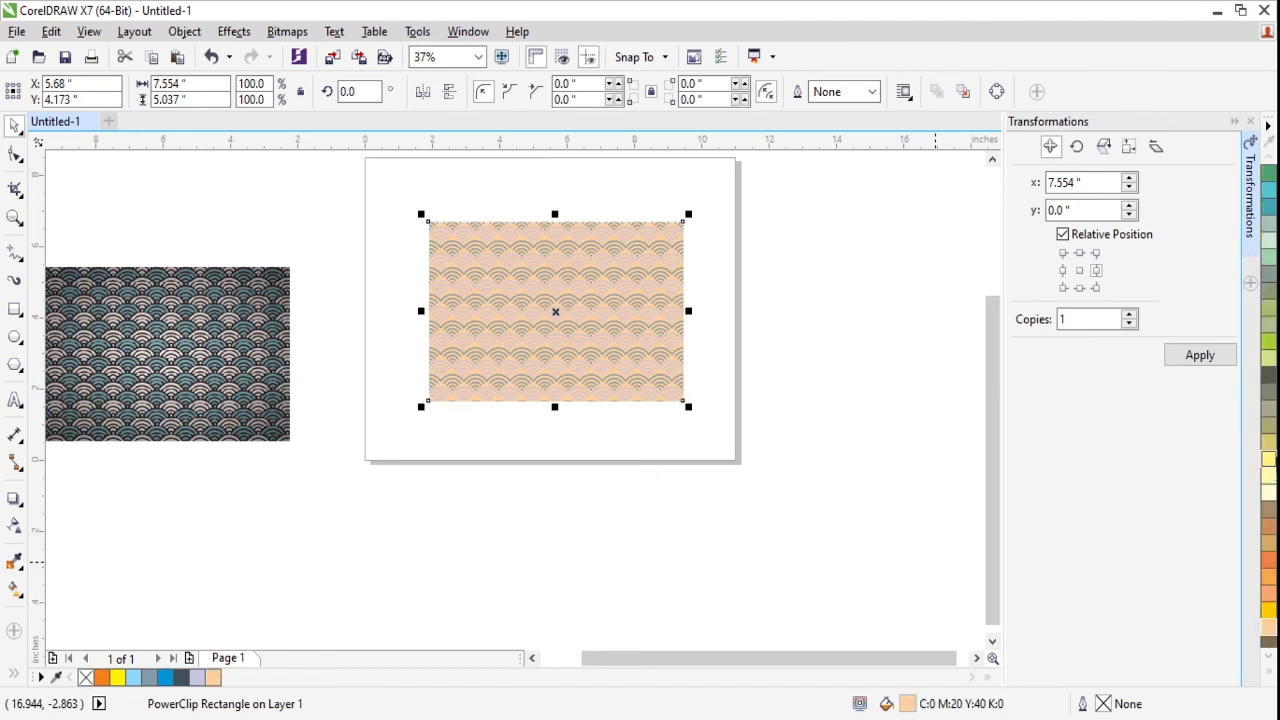
pyautogui.click(1268, 462)
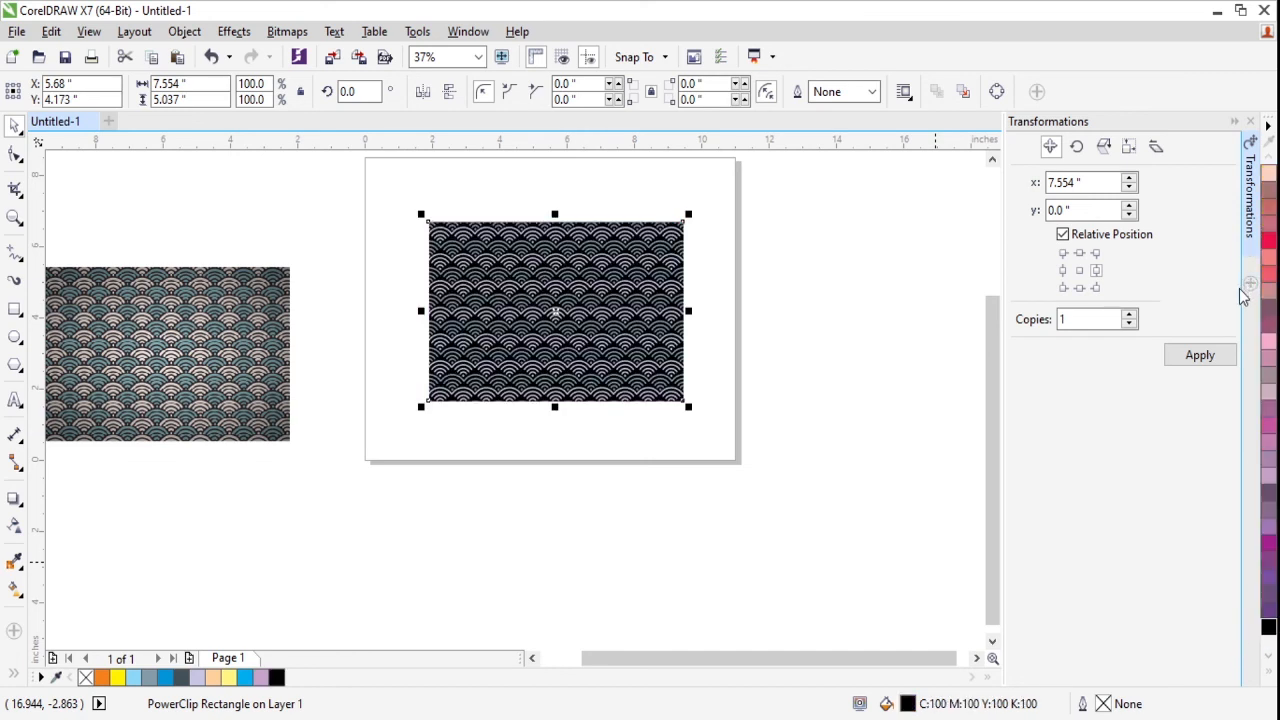
pyautogui.click(838, 308)
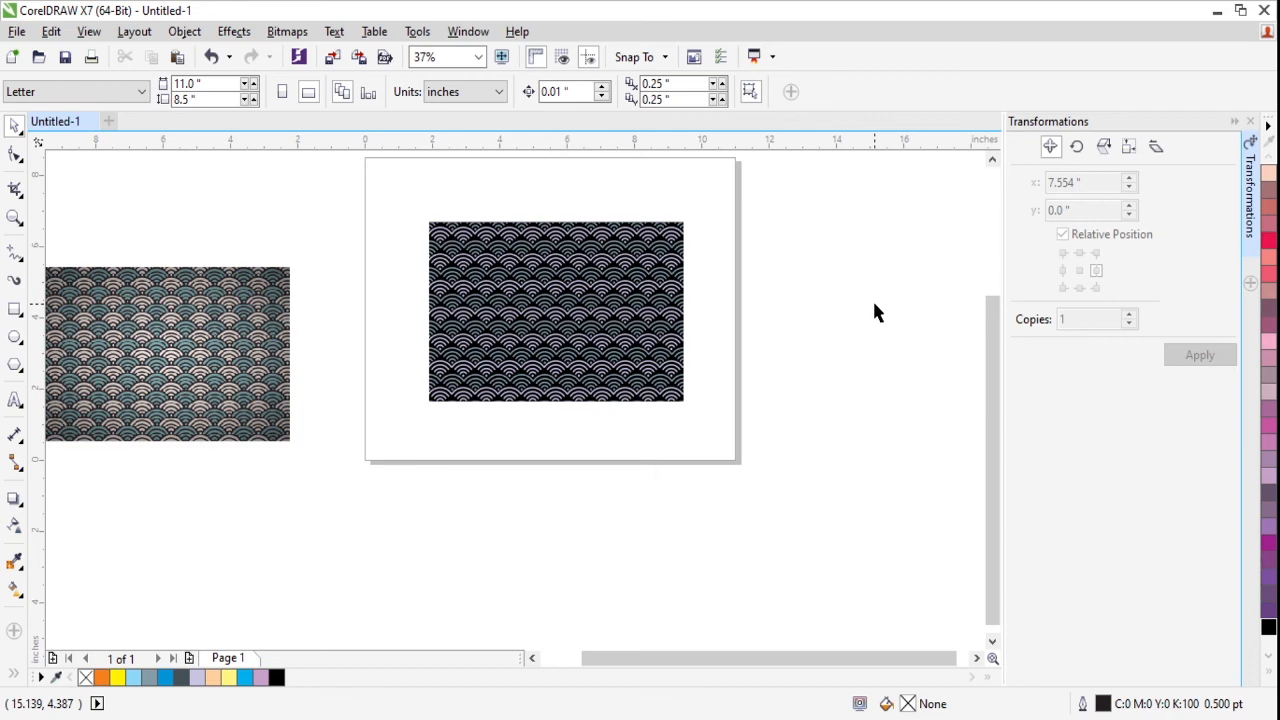
# - Examine the finished wave pattern up close and as a whole, including its arcs and clipped edges
pyautogui.scroll(3, 530, 305)
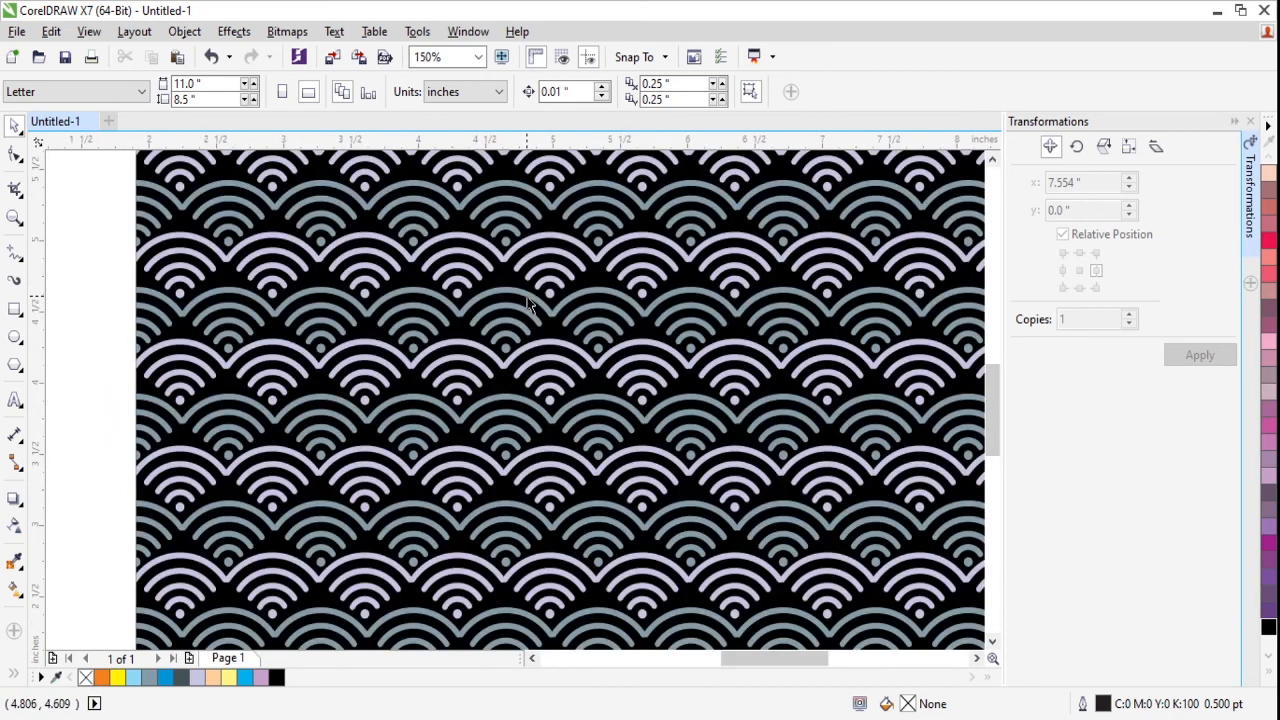
pyautogui.scroll(-1, 530, 305)
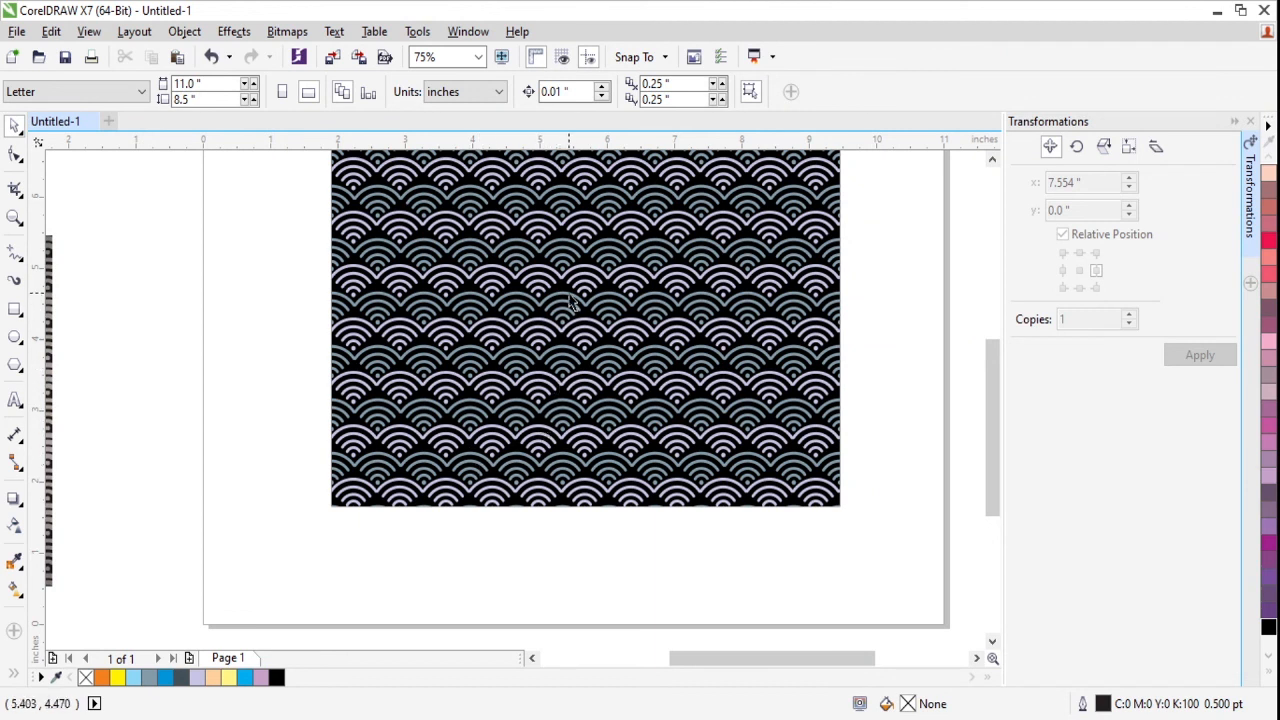
pyautogui.scroll(1, 550, 385)
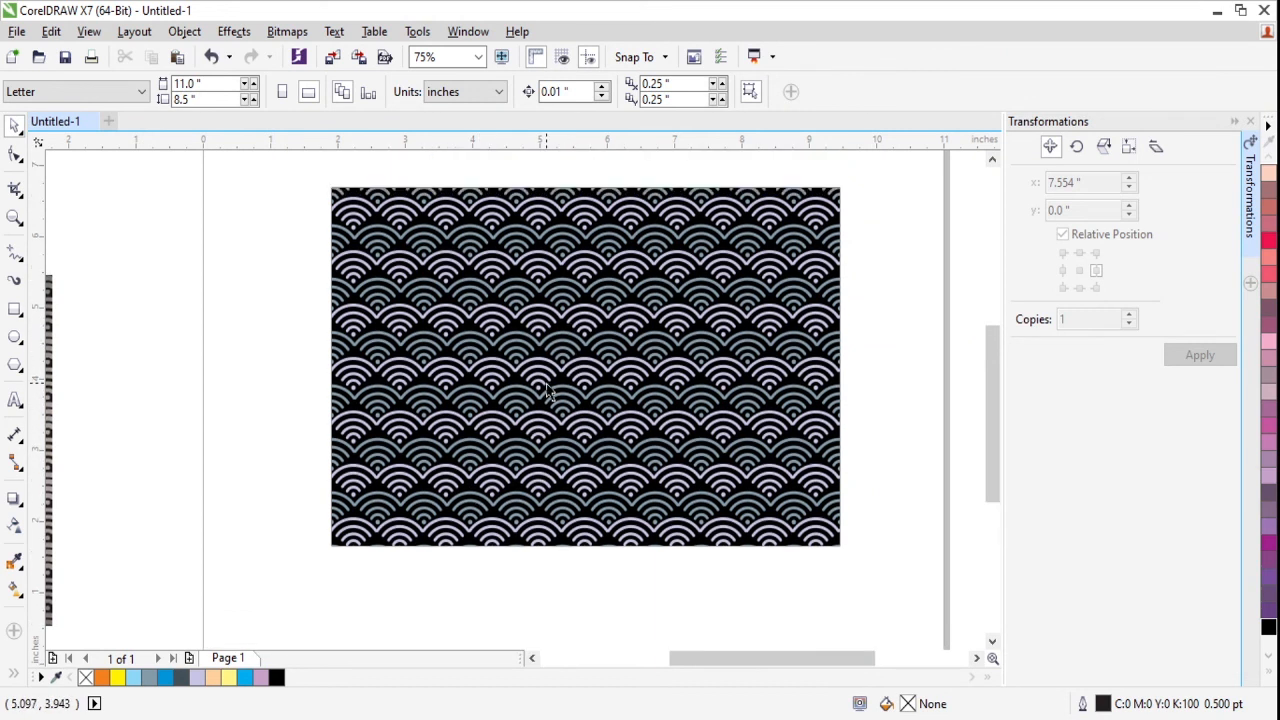
pyautogui.scroll(1, 585, 360)
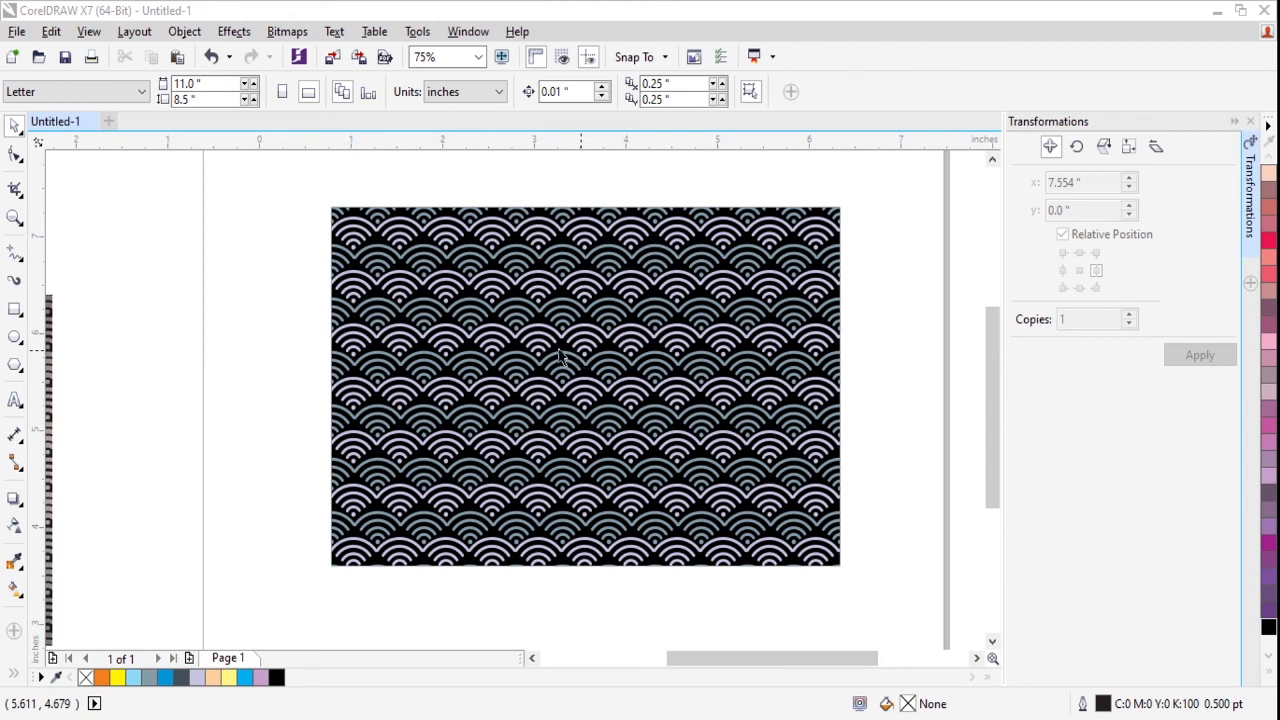
pyautogui.scroll(1, 558, 350)
pyautogui.scroll(-1, 557, 351)
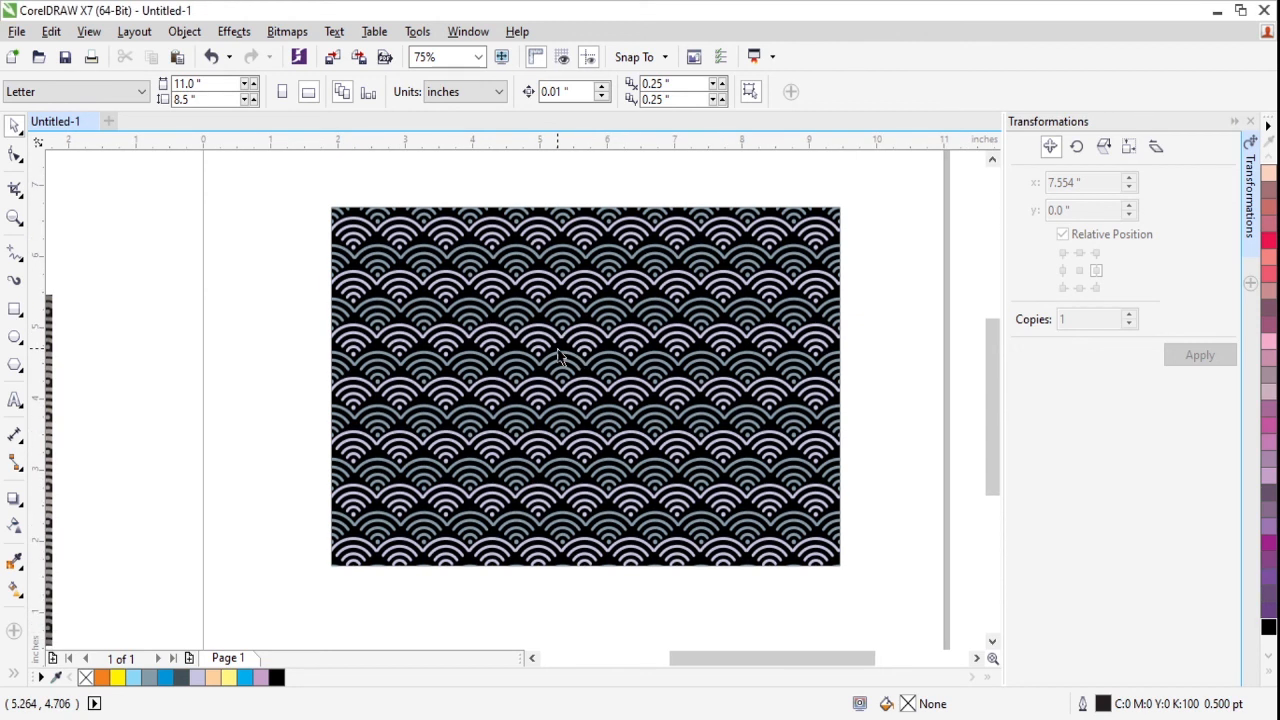
pyautogui.scroll(-3, 557, 351)
pyautogui.scroll(2, 558, 358)
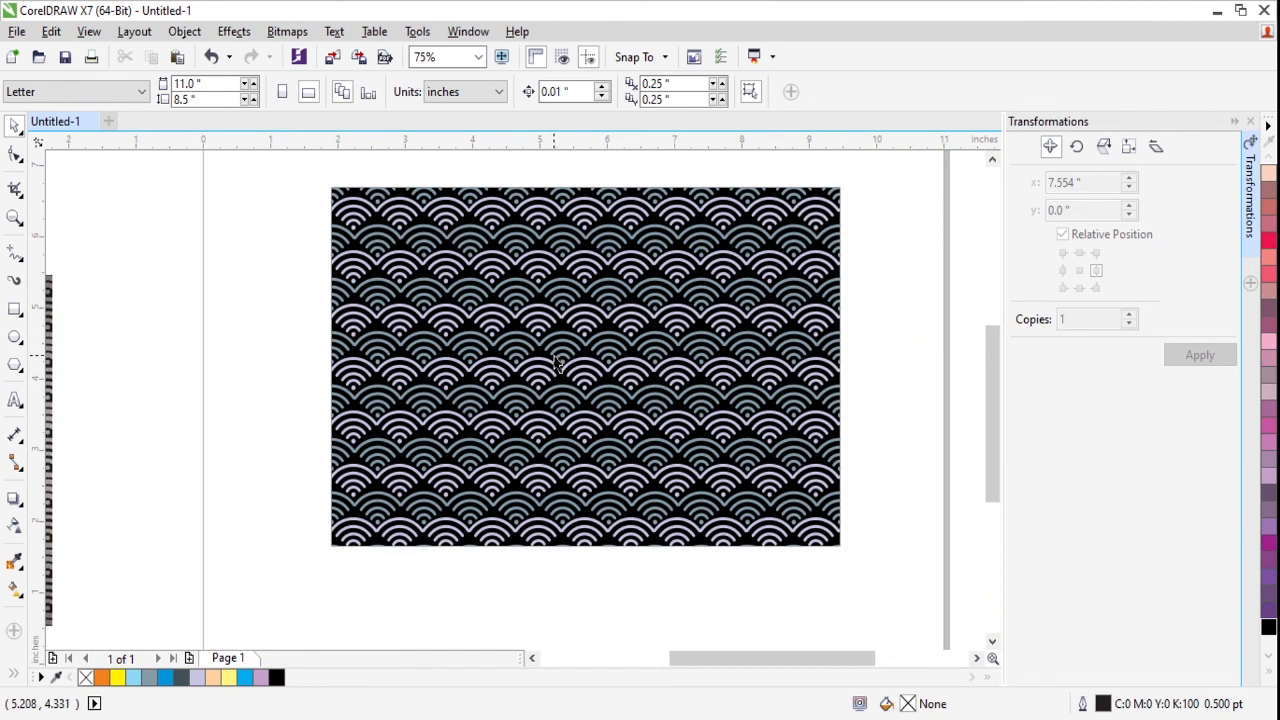
pyautogui.hscroll(2, 558, 368)
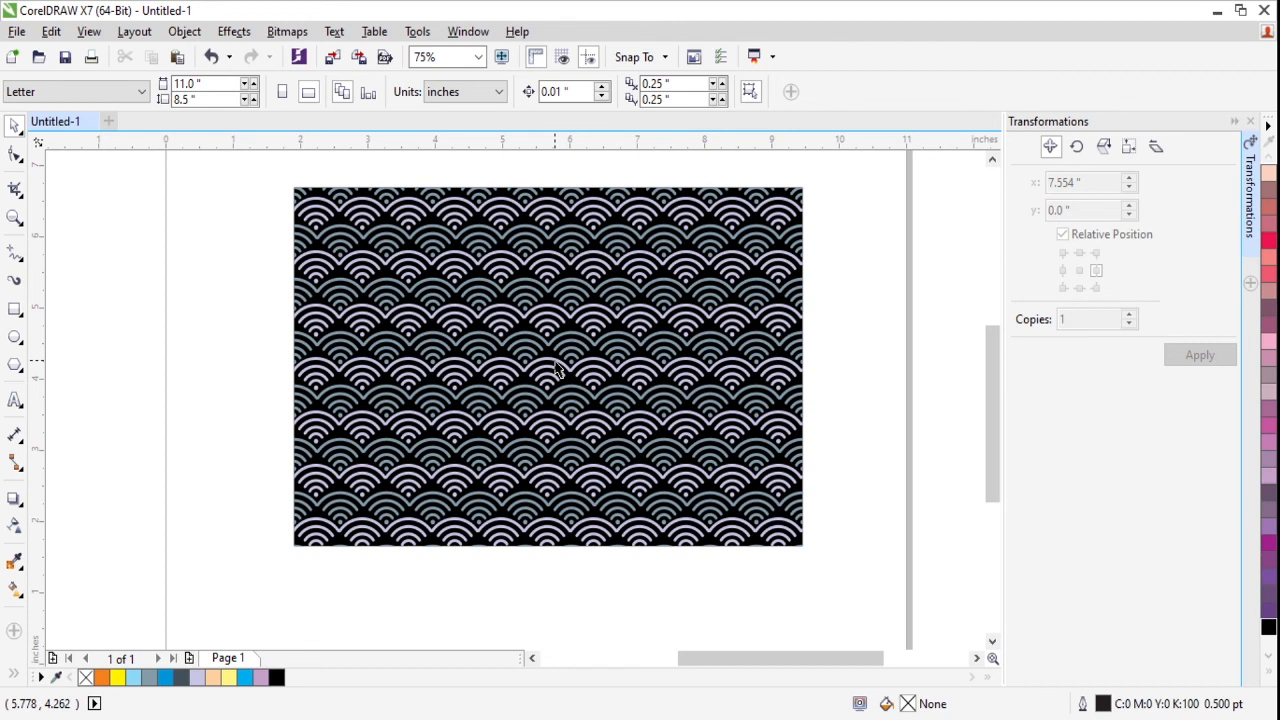
pyautogui.press('F9')
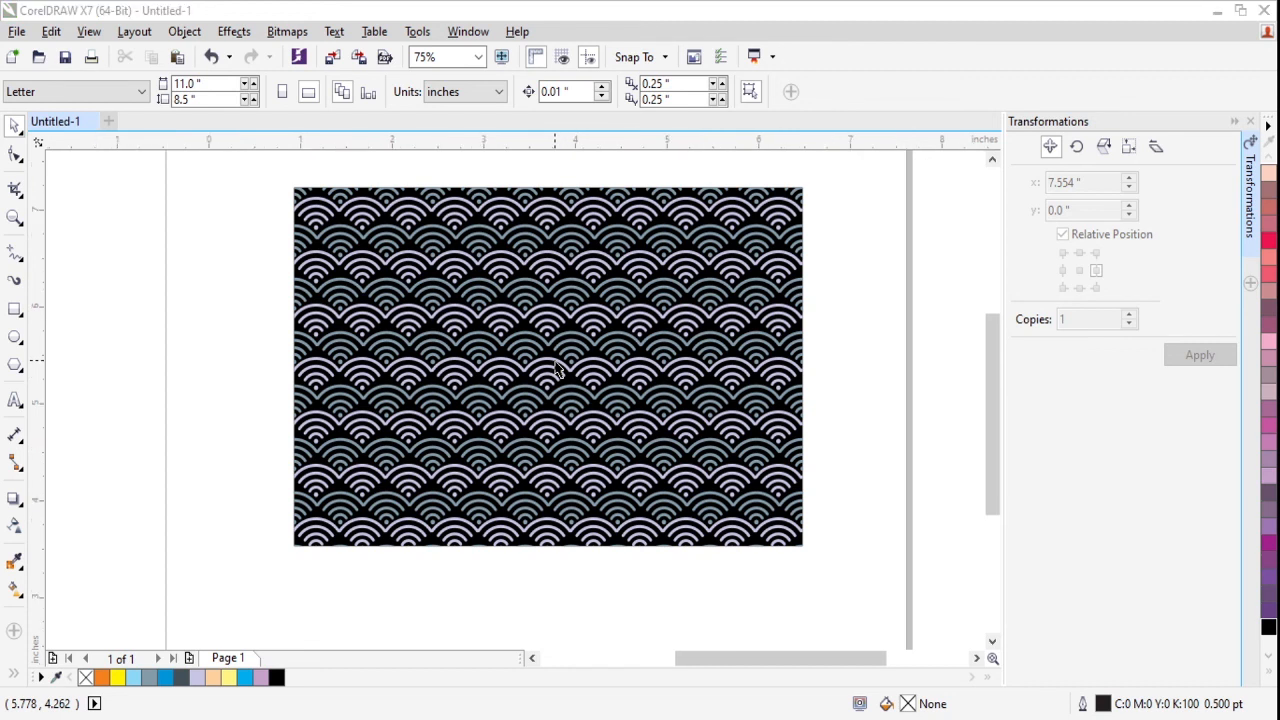
pyautogui.press('Escape')
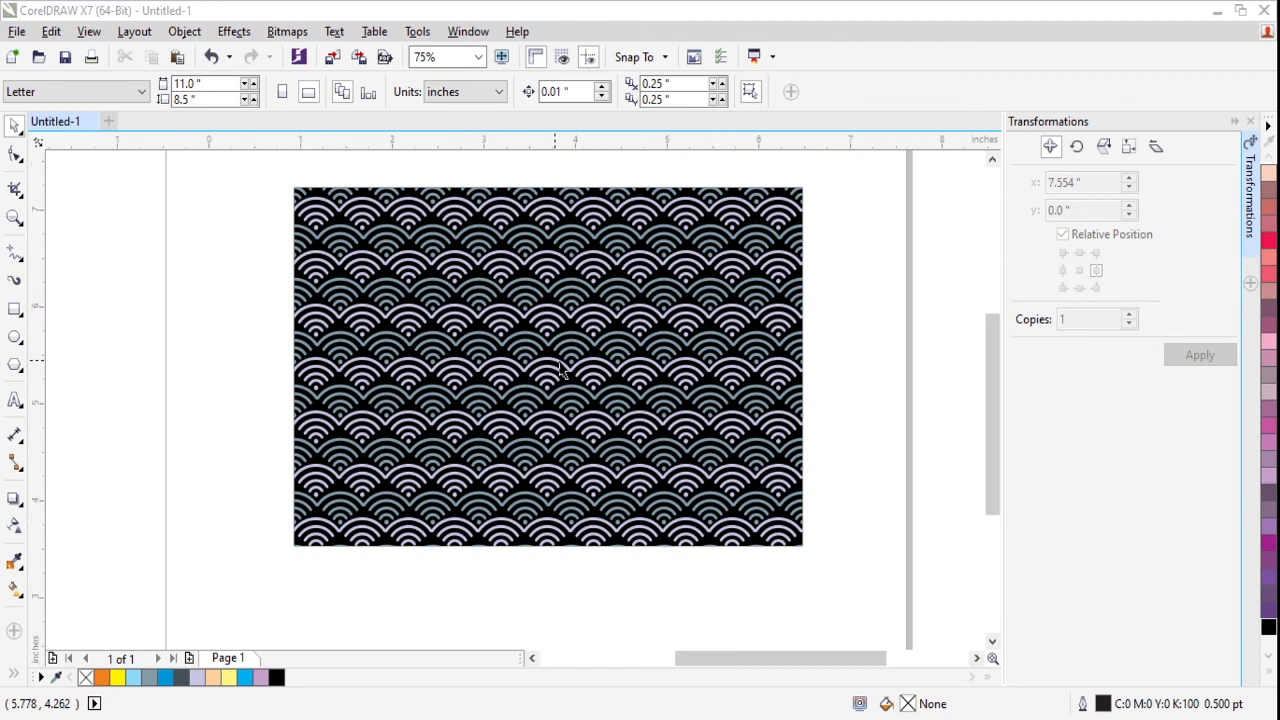